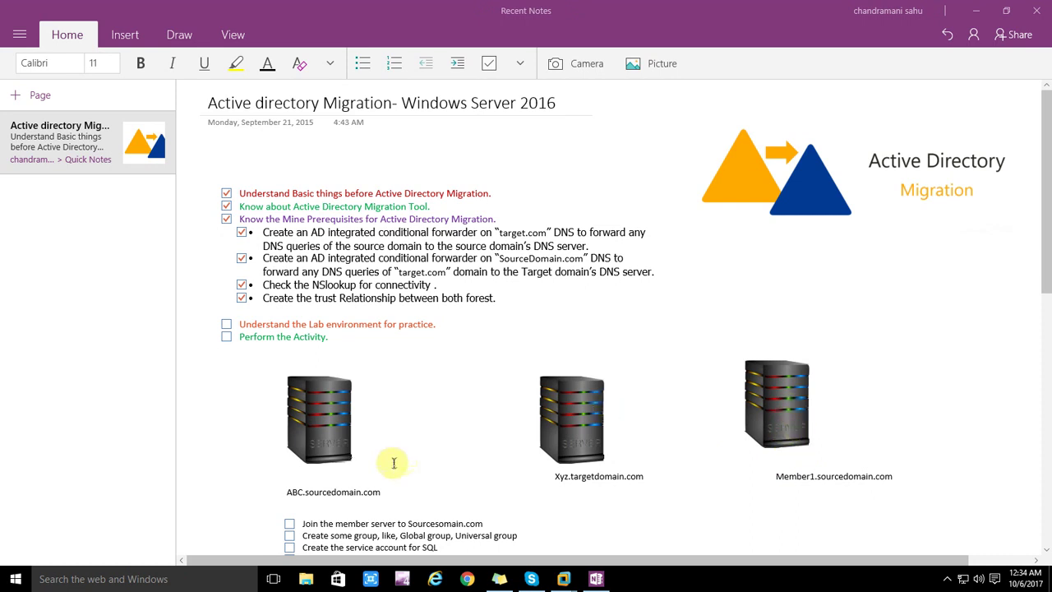
# Step: Scroll the OneNote page to the PowerShell commands for creating and counting 4000 users
pyautogui.click(1047, 411)
pyautogui.moveTo(1047, 411); pyautogui.dragTo(1049, 292)
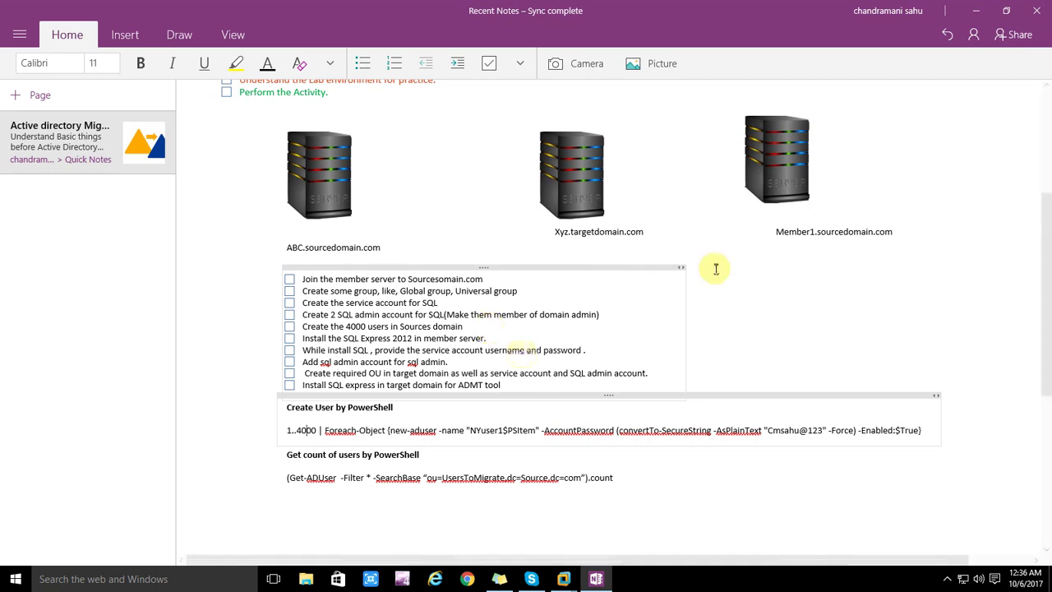
# Step: Minimize OneNote and bring up the Member Sourcedomain.com virtual machine in VMware Workstation
pyautogui.click(978, 11)
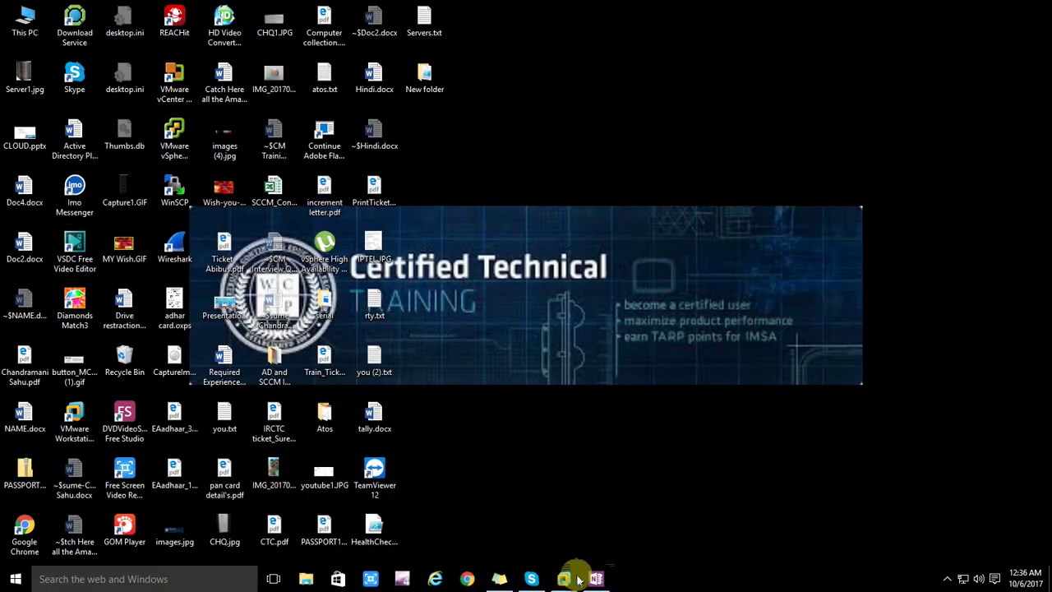
pyautogui.moveTo(576, 578)
pyautogui.click(567, 487)
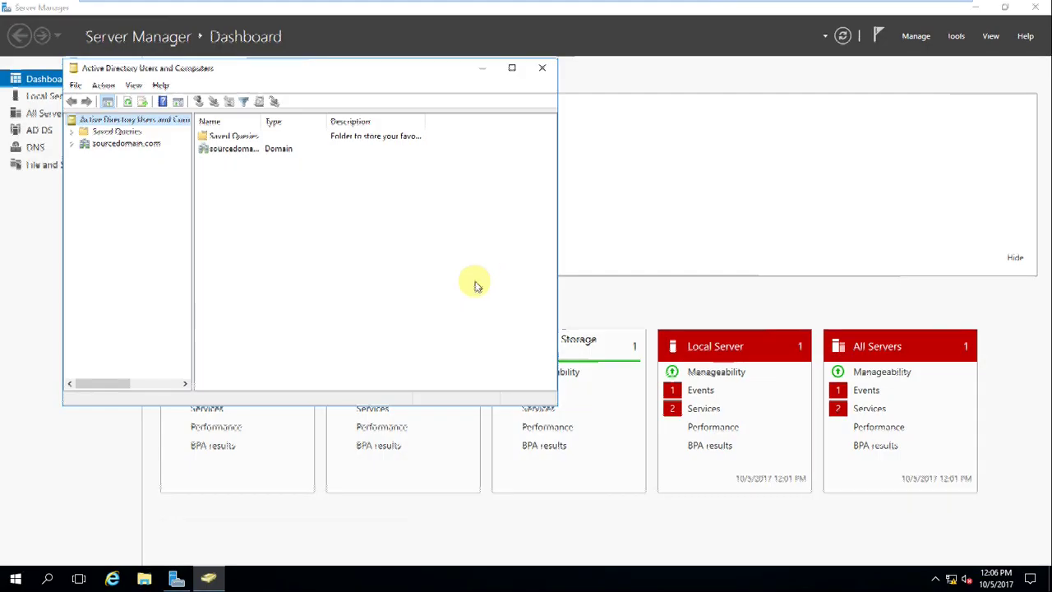
pyautogui.moveTo(723, 7)
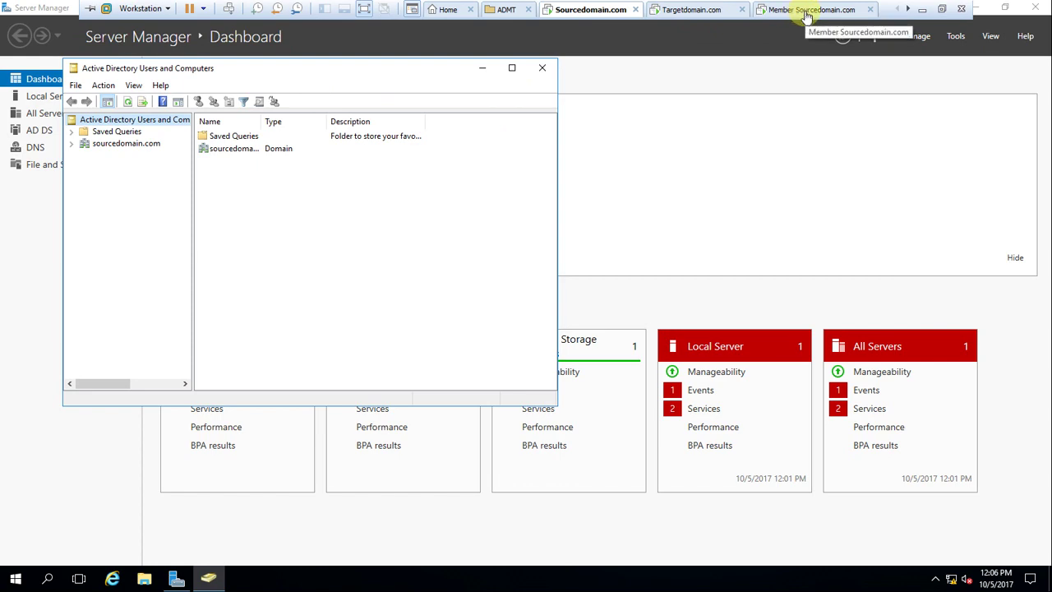
pyautogui.click(806, 10)
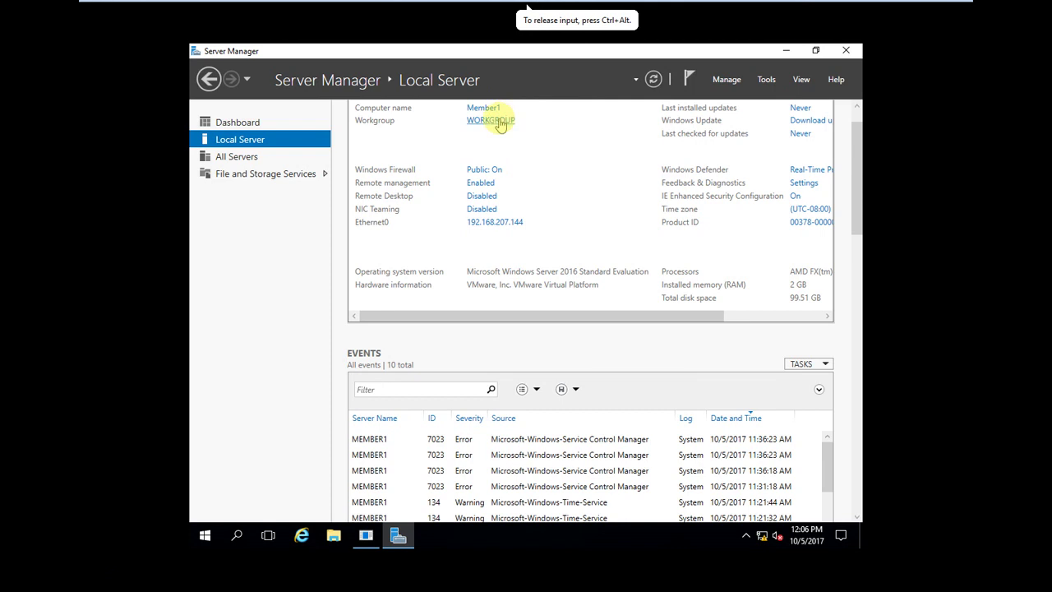
# Step: Set Member1 to join the sourcedomain.com domain, correcting the mistyped domain name
pyautogui.click(497, 122)
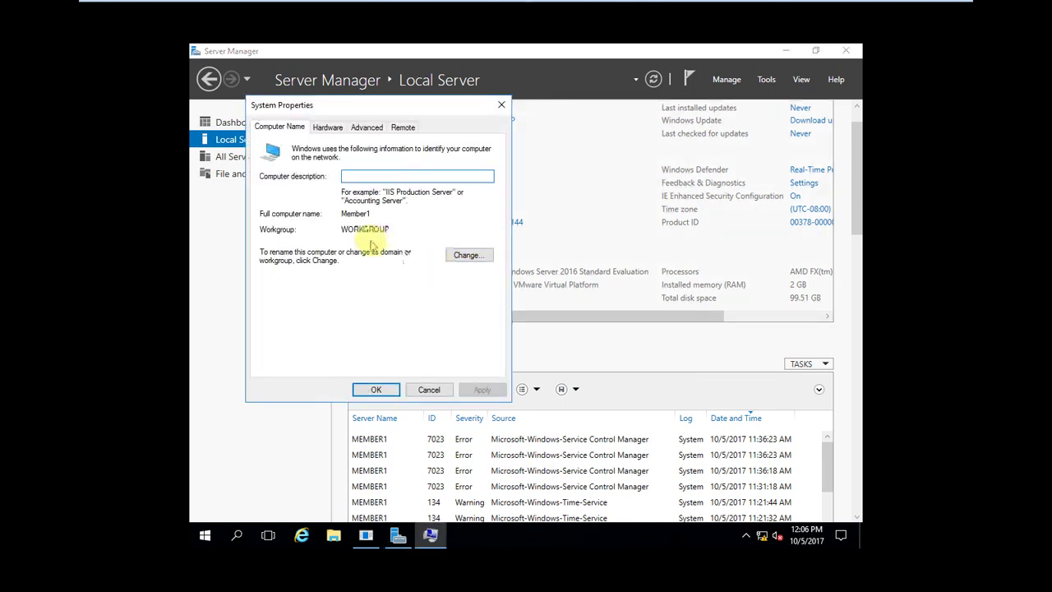
pyautogui.click(468, 257)
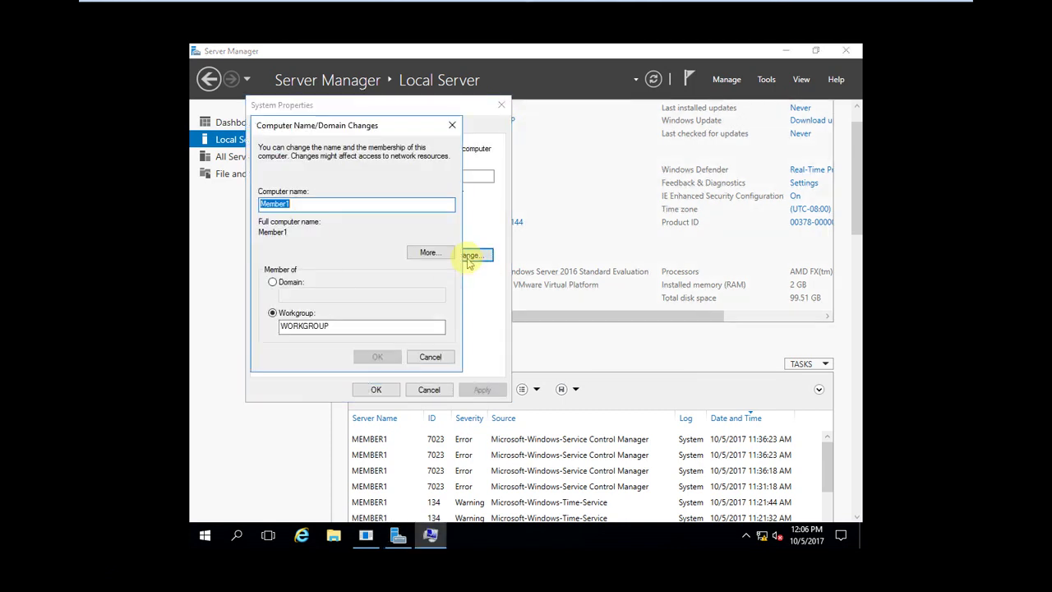
pyautogui.click(282, 286)
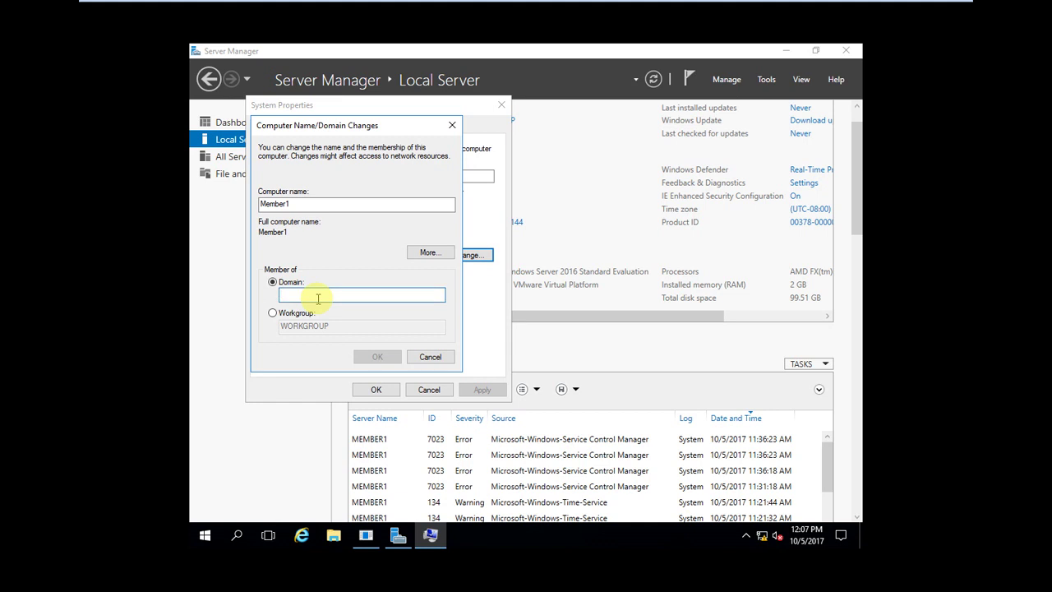
pyautogui.write('supe')
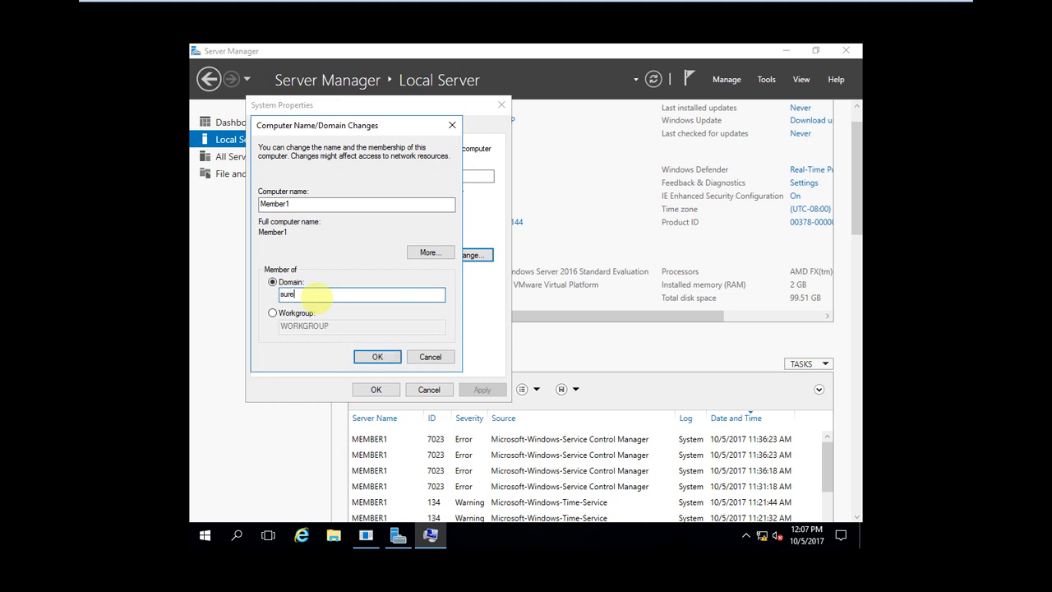
pyautogui.write('recedoma')
pyautogui.write('in.com')
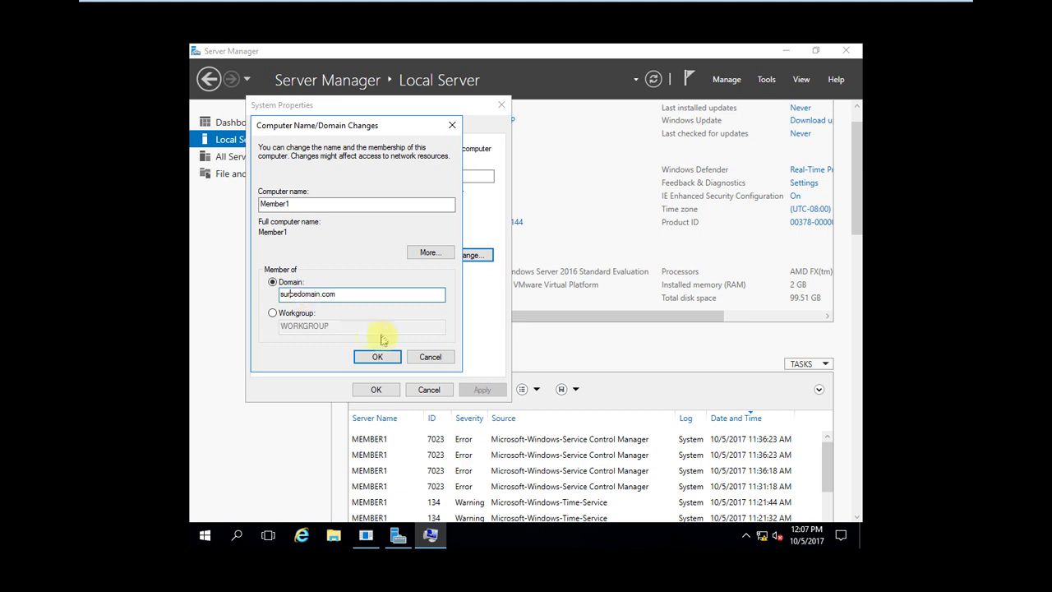
pyautogui.click(383, 360)
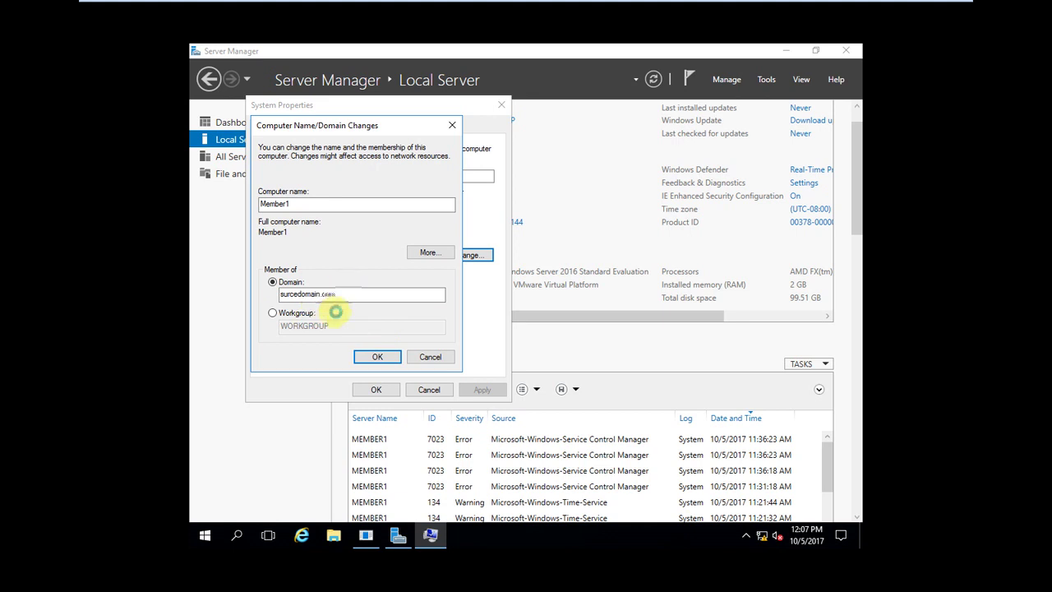
pyautogui.moveTo(466, 8)
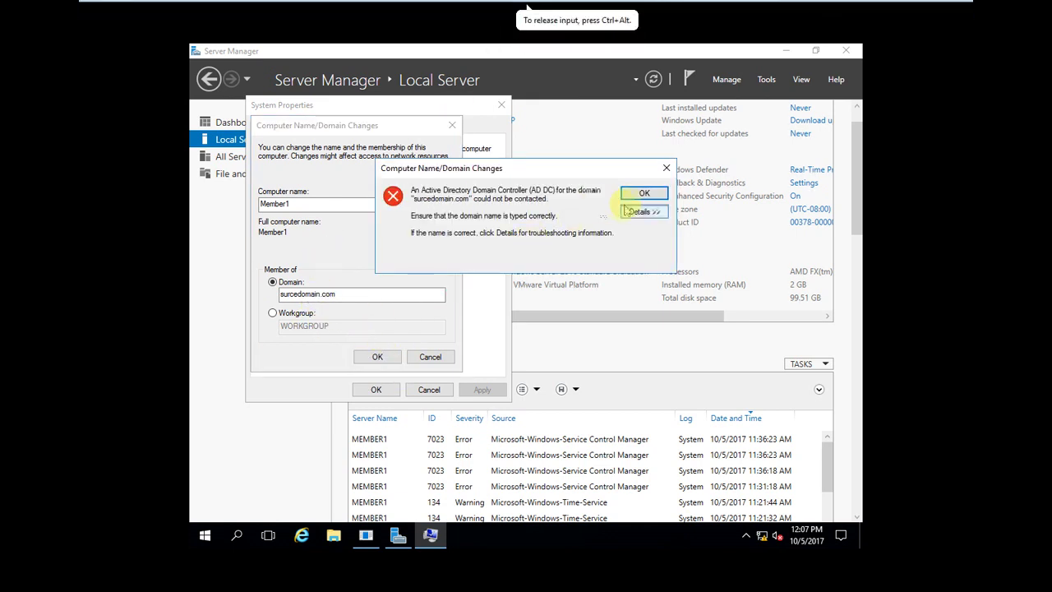
pyautogui.click(636, 192)
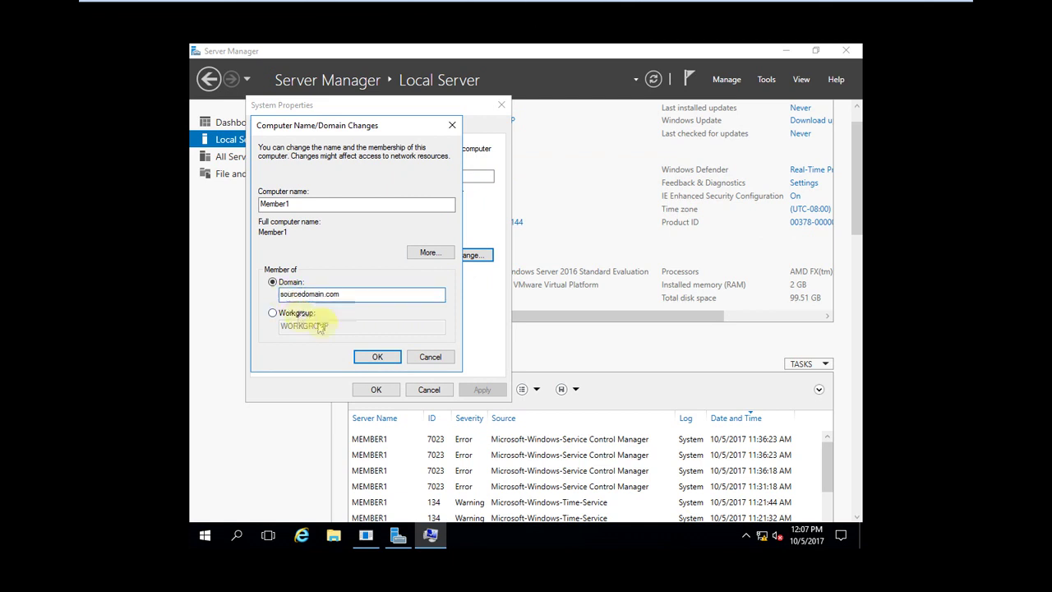
pyautogui.click(378, 356)
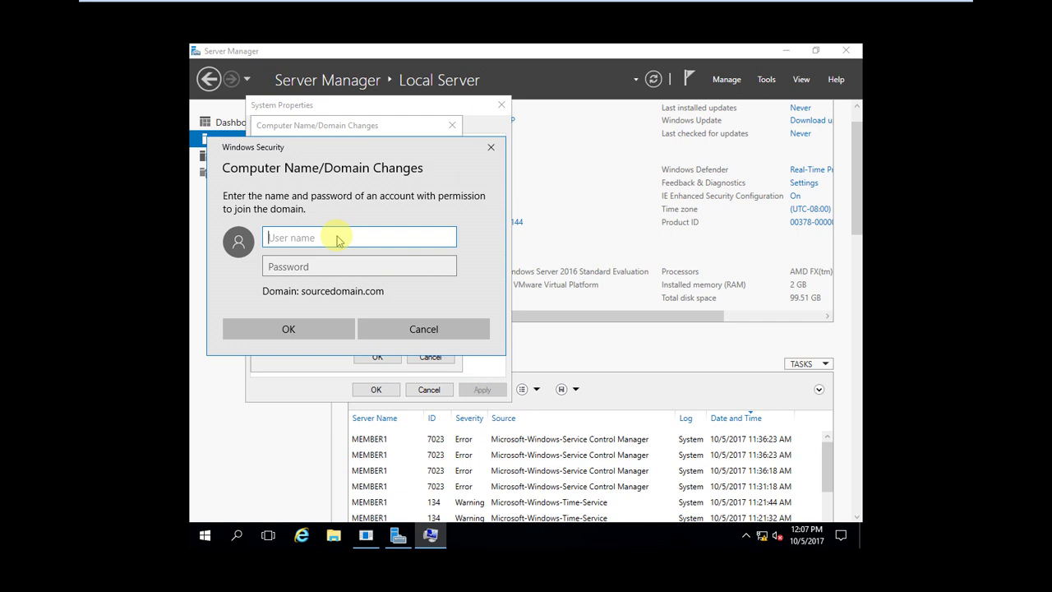
# Step: Authenticate as administrator and acknowledge the welcome and restart-required messages
pyautogui.write('administrator')
pyautogui.press('Tab')
pyautogui.write('******')
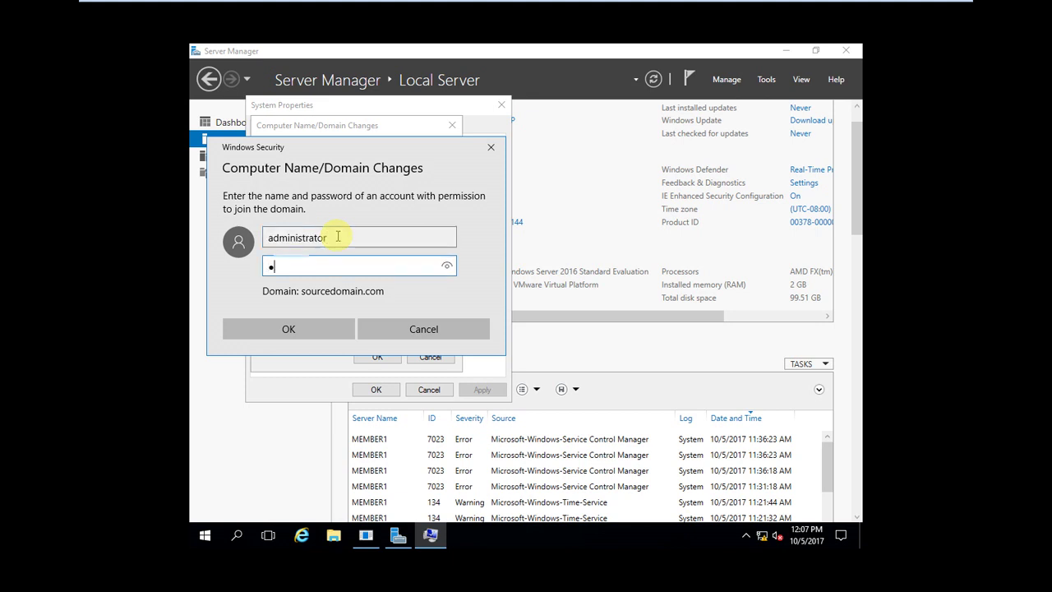
pyautogui.write('****')
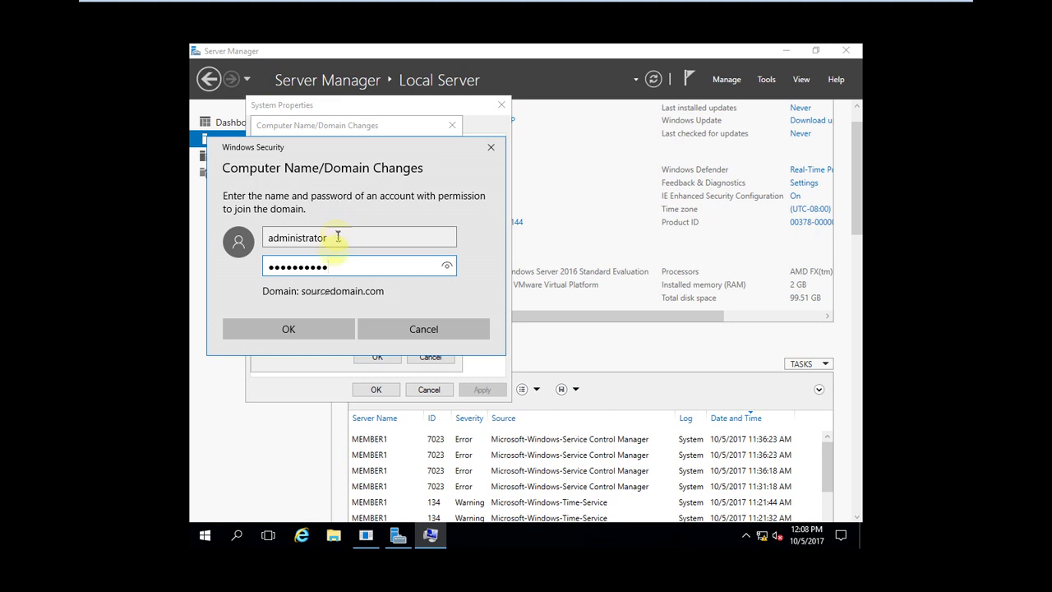
pyautogui.click(300, 328)
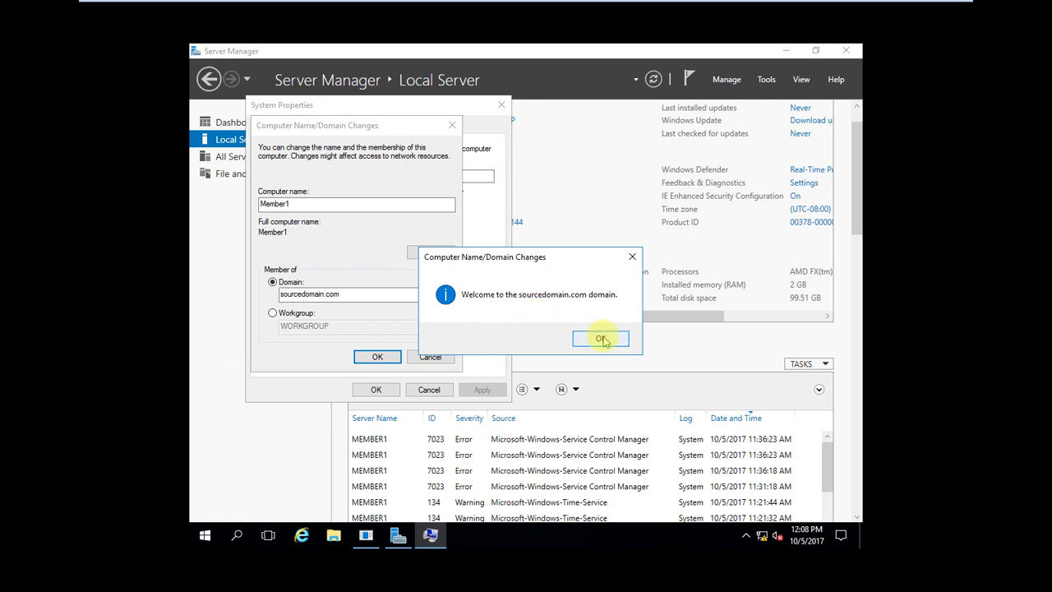
pyautogui.click(601, 339)
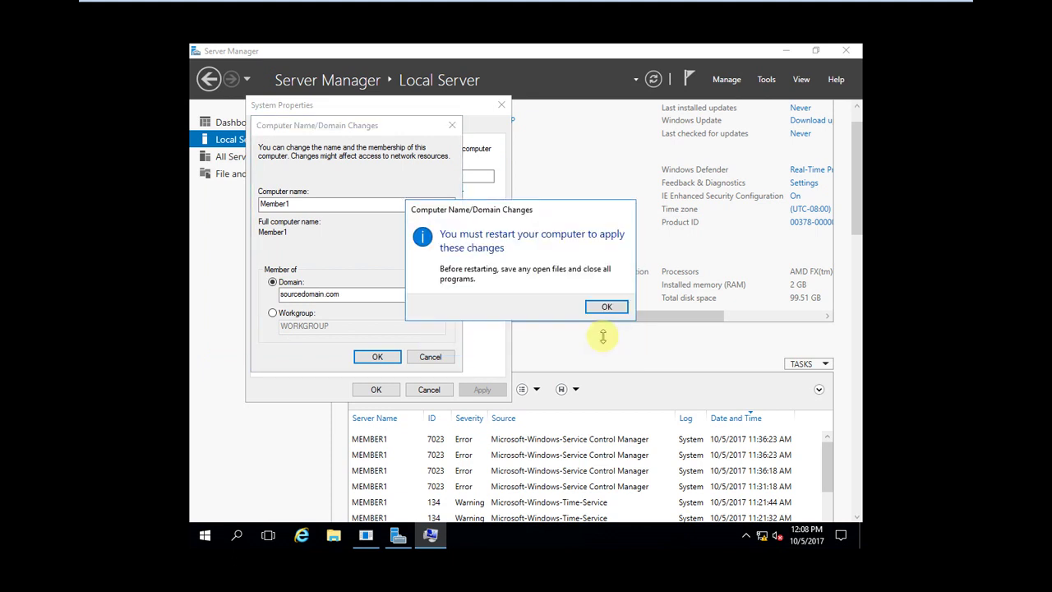
pyautogui.click(610, 308)
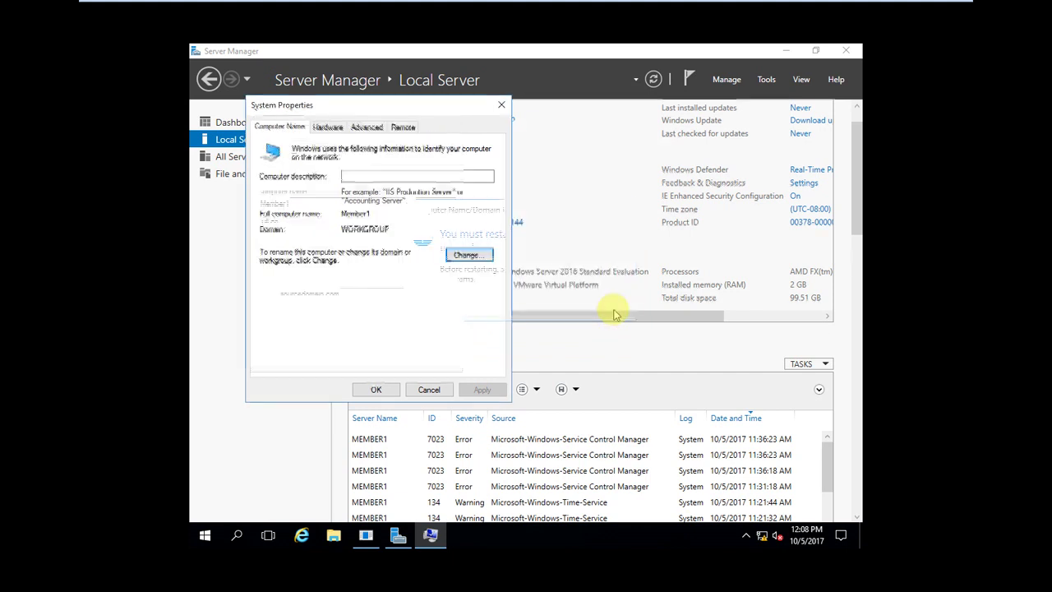
pyautogui.click(374, 390)
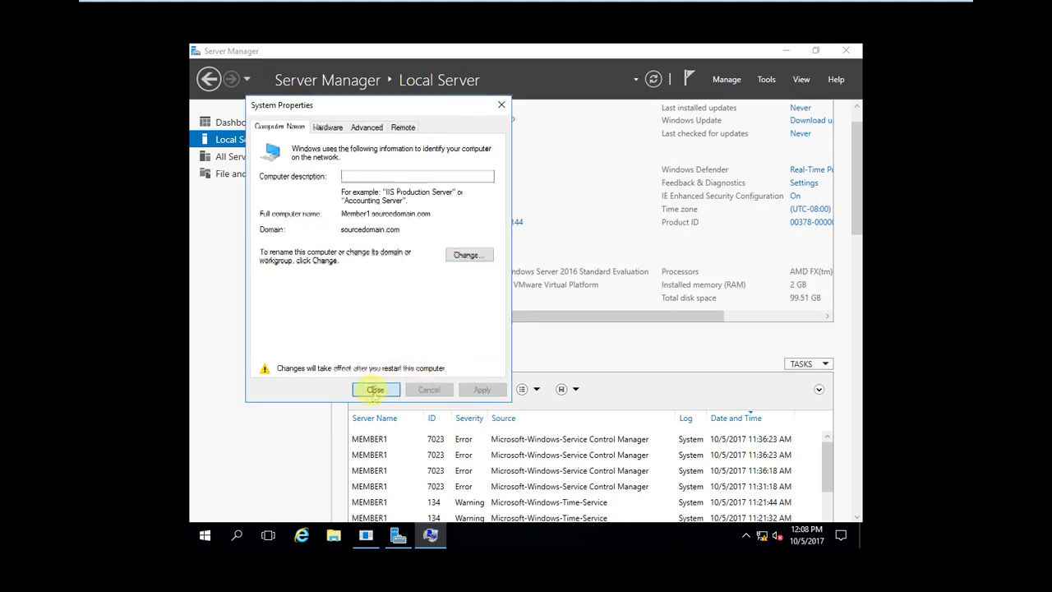
# Step: Restart Member1 now and switch to the Sourcedomain.com domain controller VM
pyautogui.click(521, 301)
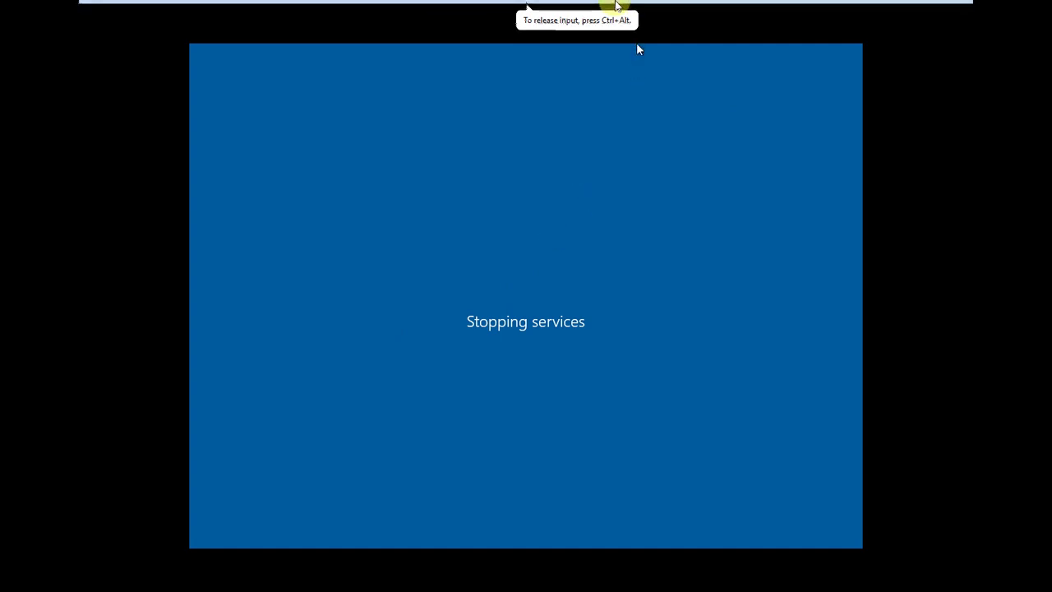
pyautogui.moveTo(636, 47)
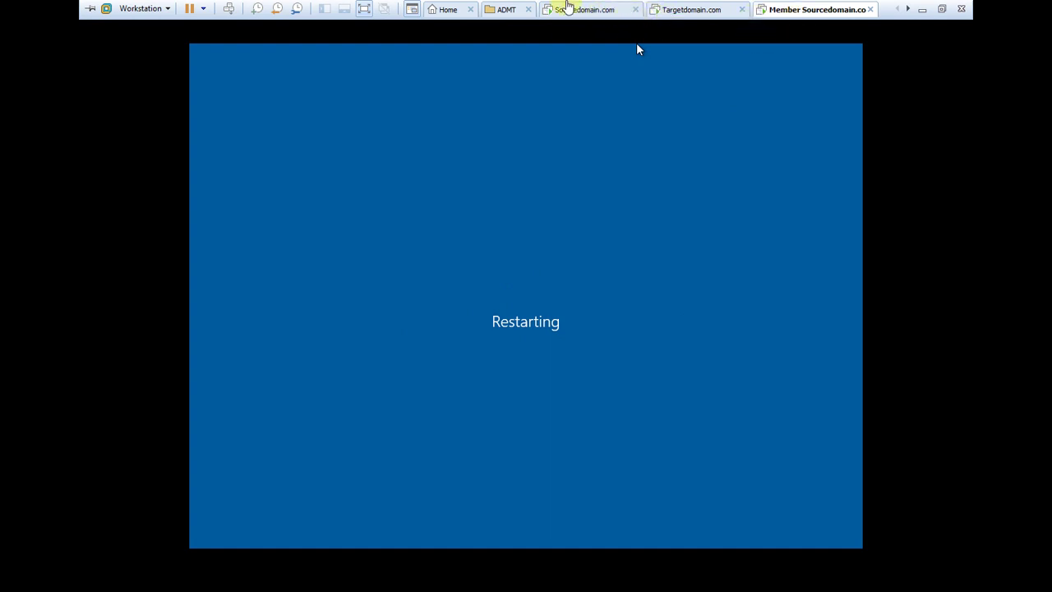
pyautogui.click(573, 10)
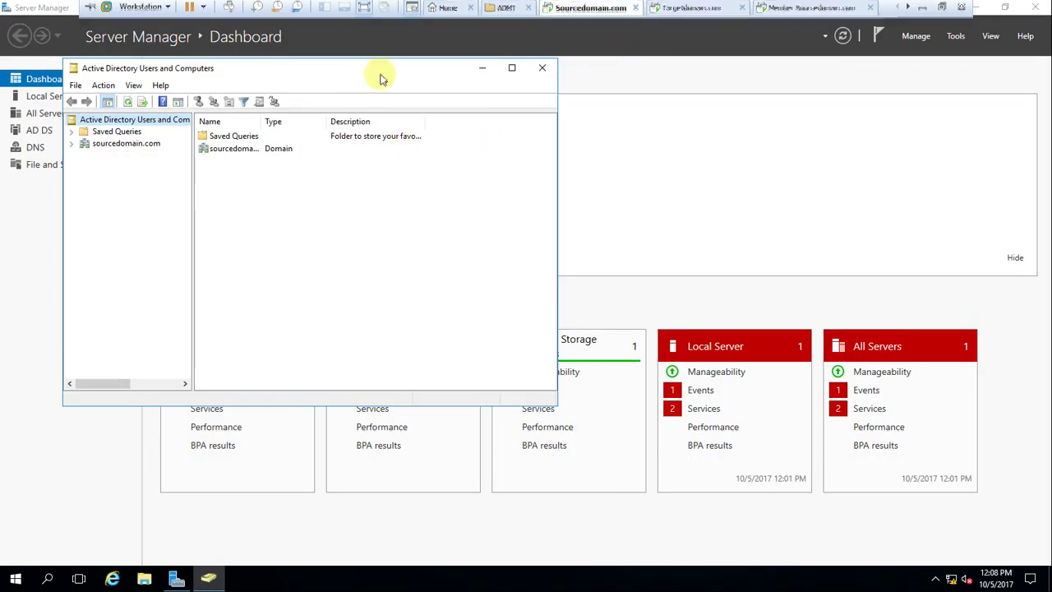
# Step: Maximize Active Directory Users and Computers and expand the sourcedomain.com domain
pyautogui.moveTo(380, 69); pyautogui.dragTo(469, 88)
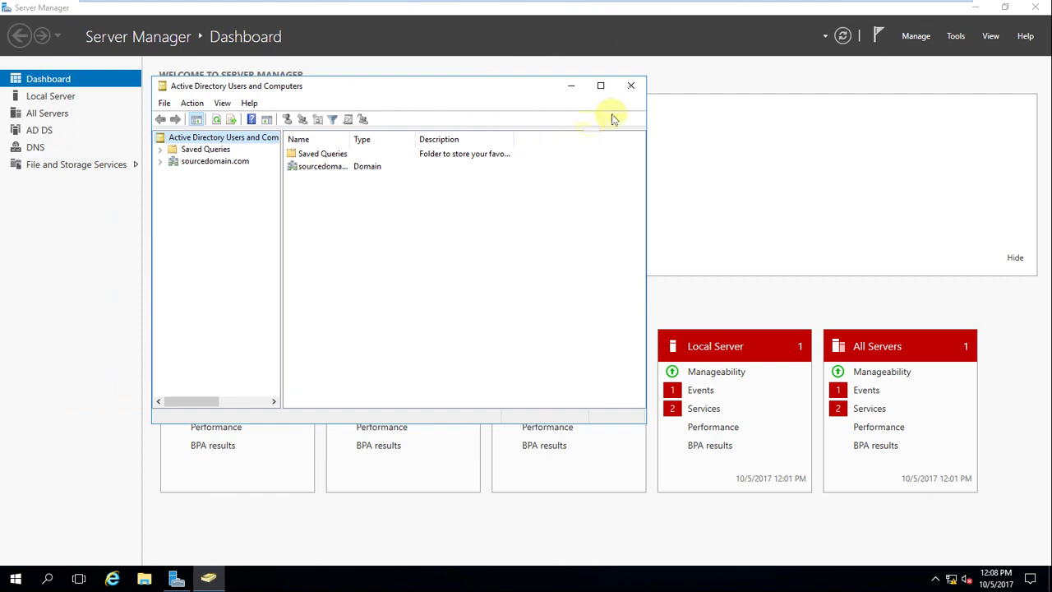
pyautogui.click(601, 86)
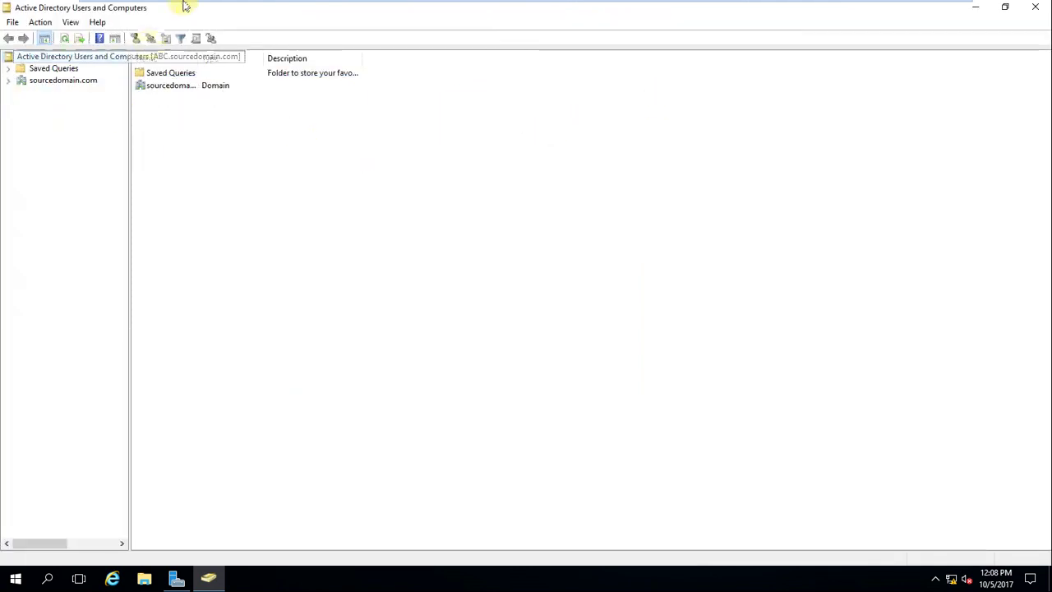
pyautogui.click(9, 81)
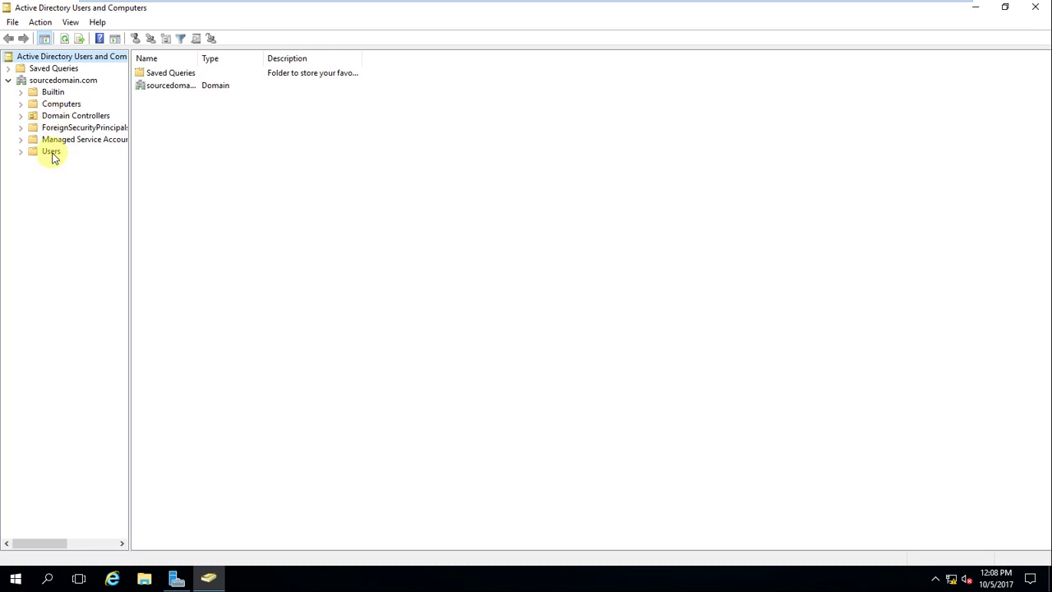
pyautogui.click(61, 81)
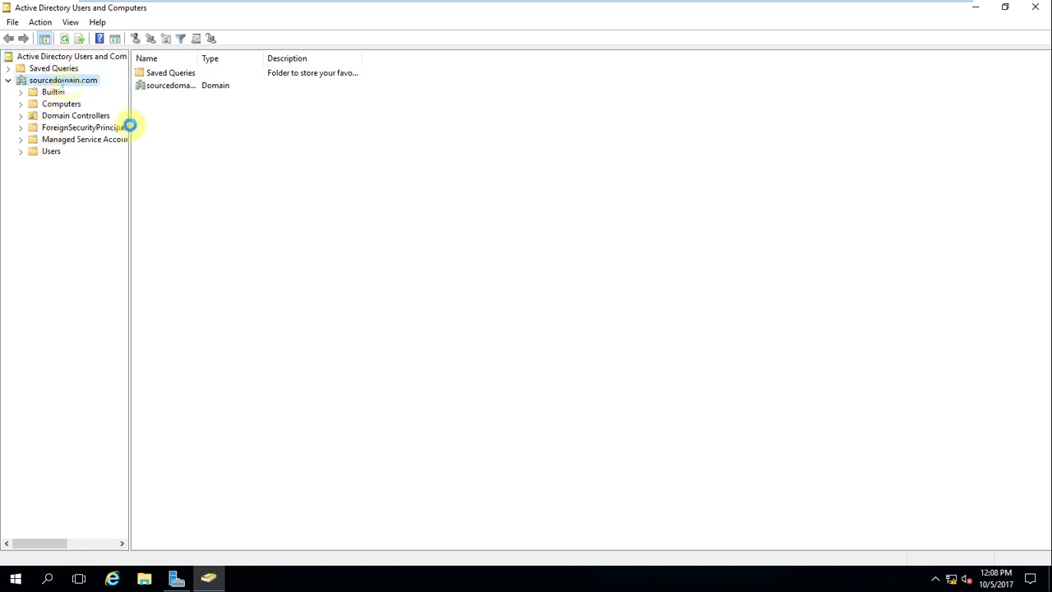
# Step: Create an organizational unit named 'Test OU' under sourcedomain.com
pyautogui.hotkey('shift', 'F10')
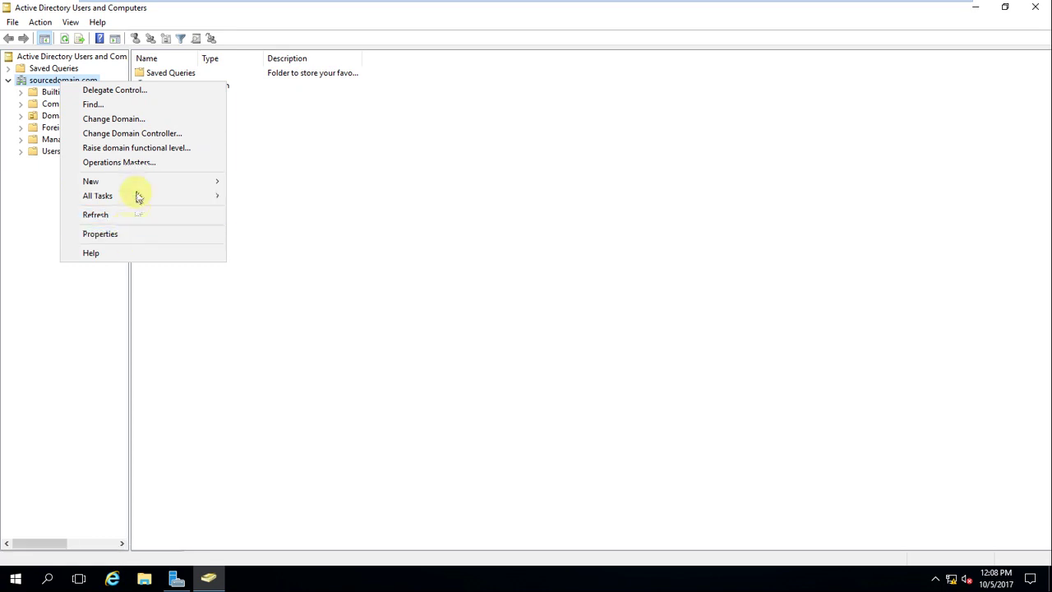
pyautogui.moveTo(138, 189)
pyautogui.click(277, 282)
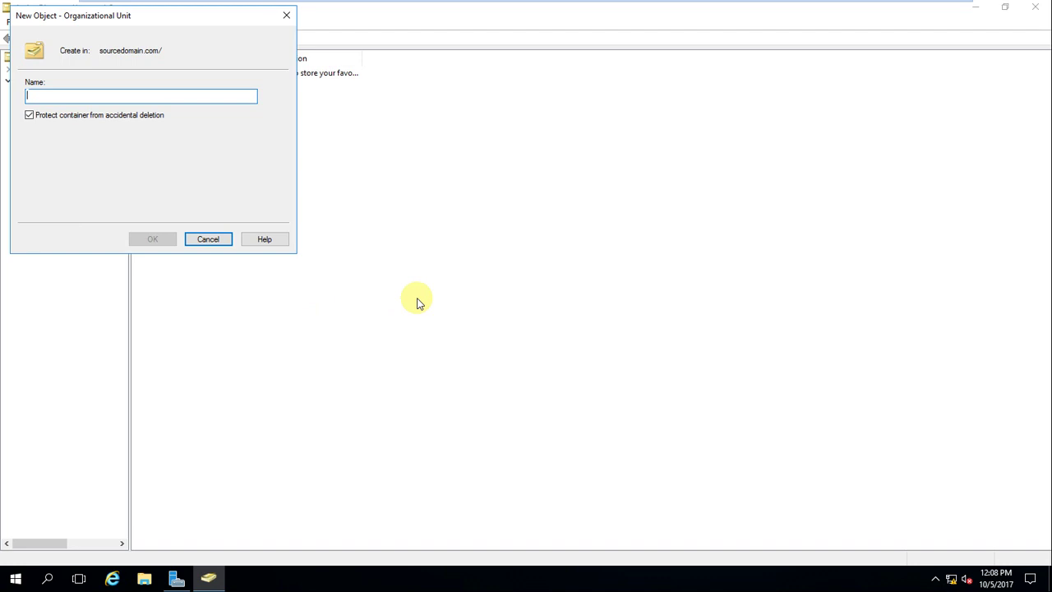
pyautogui.write('Test OU')
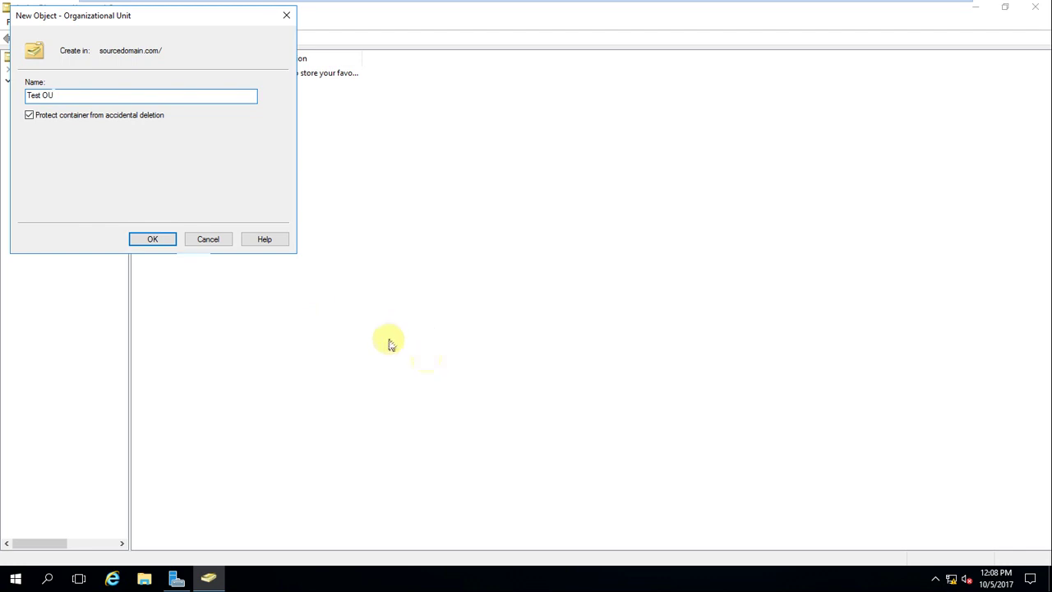
pyautogui.click(169, 240)
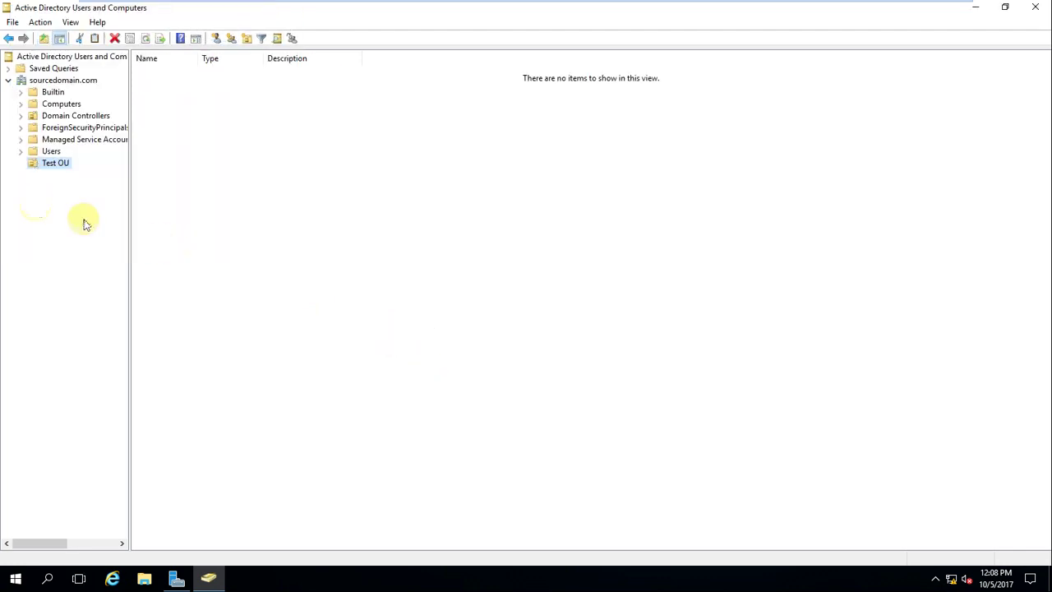
pyautogui.click(59, 82)
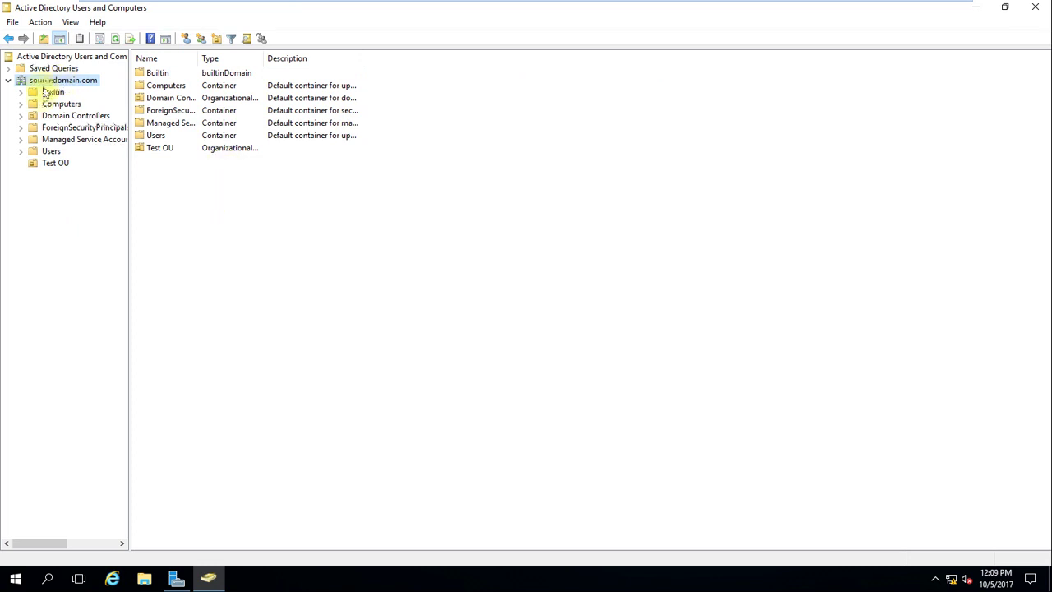
# Step: Start a new sourcedomain.com user named SQL_SVC with logon name SQL_SVC
pyautogui.rightClick(58, 80)
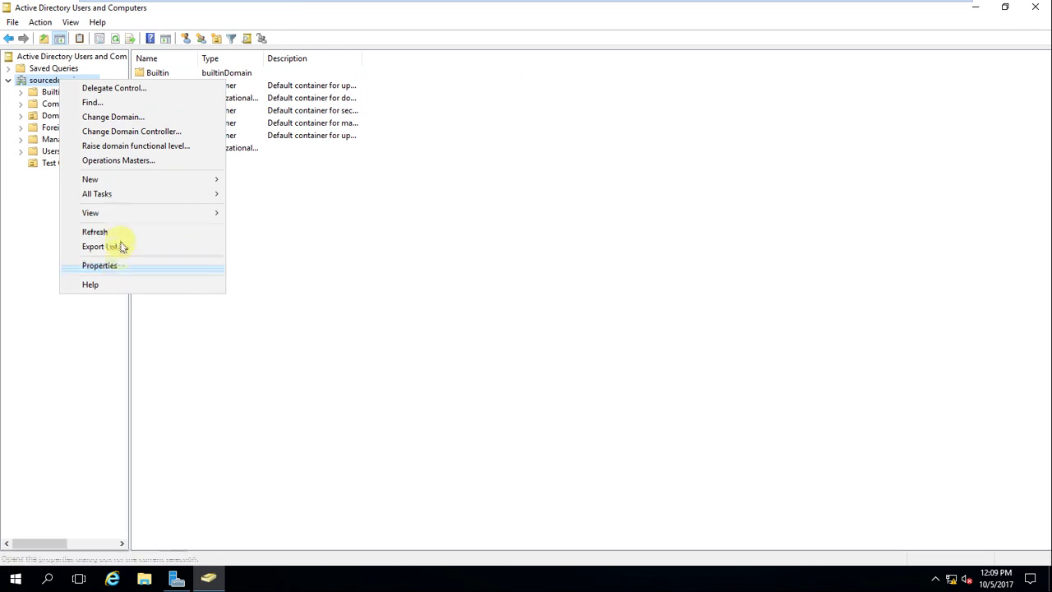
pyautogui.moveTo(135, 182)
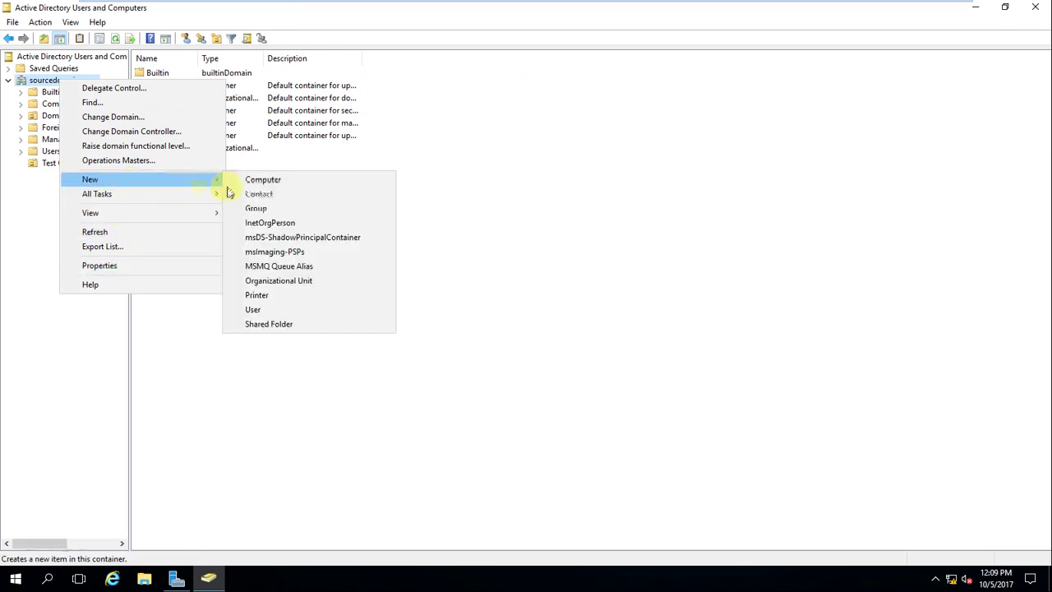
pyautogui.click(275, 310)
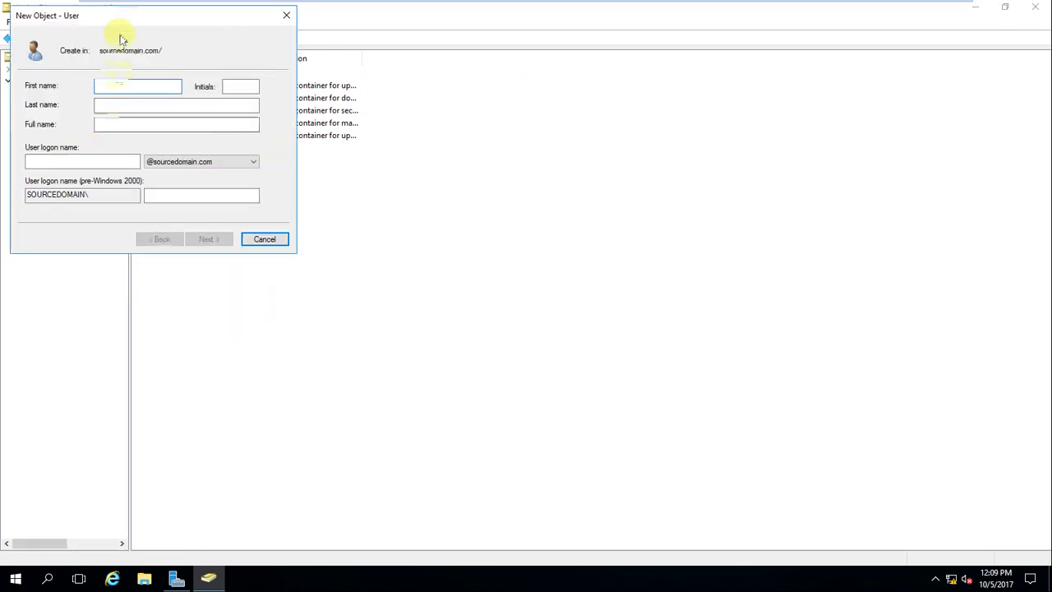
pyautogui.moveTo(128, 25); pyautogui.dragTo(332, 124)
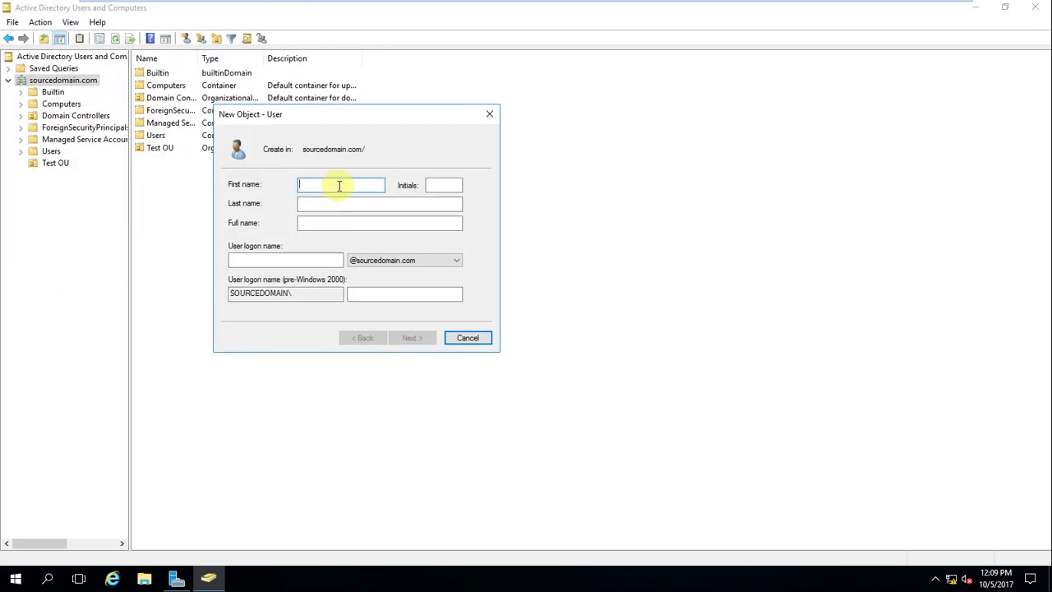
pyautogui.write('SQL_SVC')
pyautogui.click(310, 256)
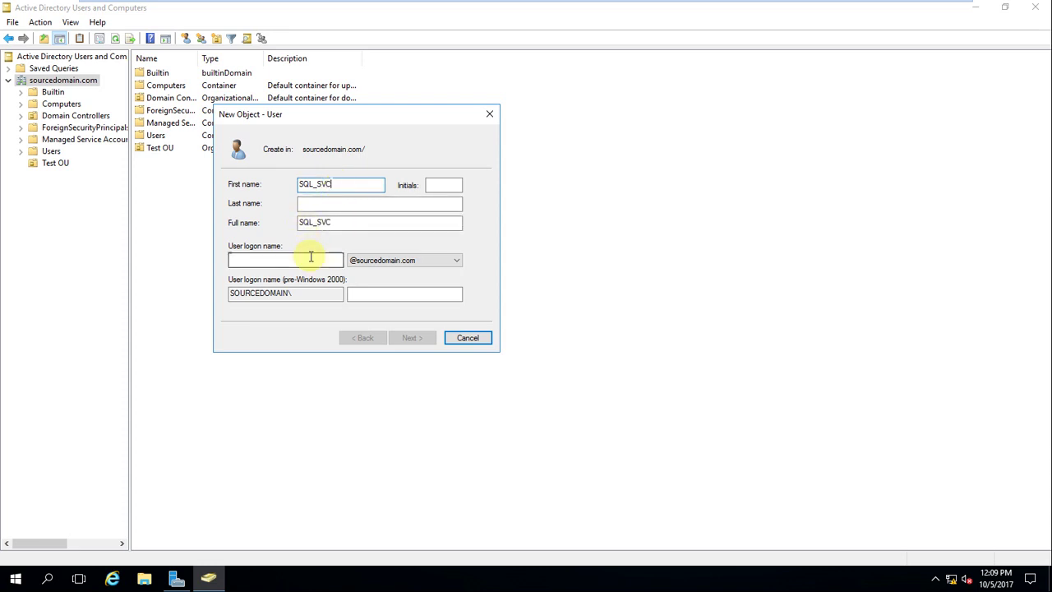
pyautogui.write('A')
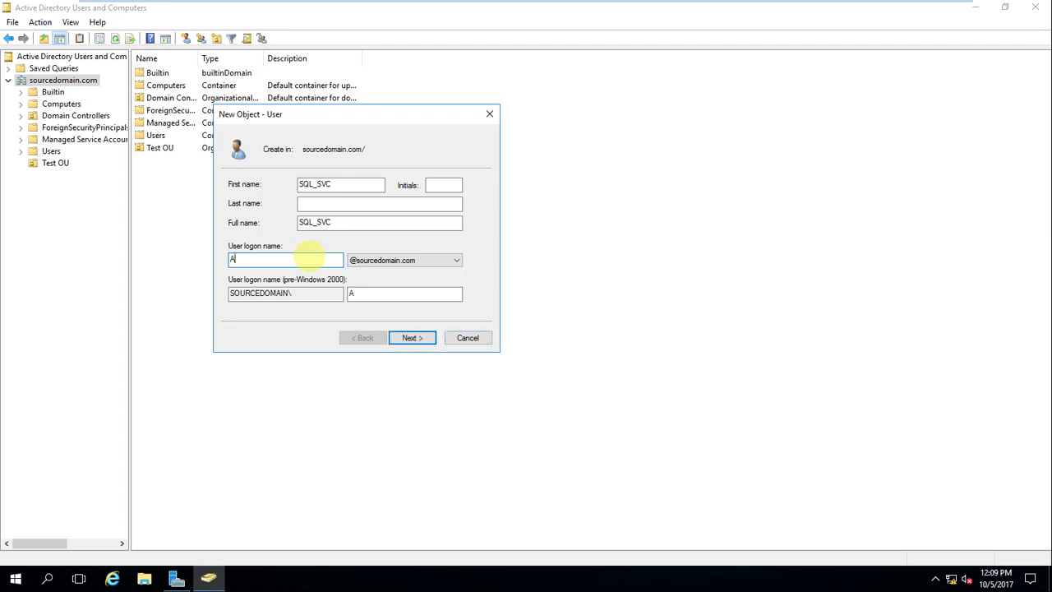
pyautogui.press('BackSpace')
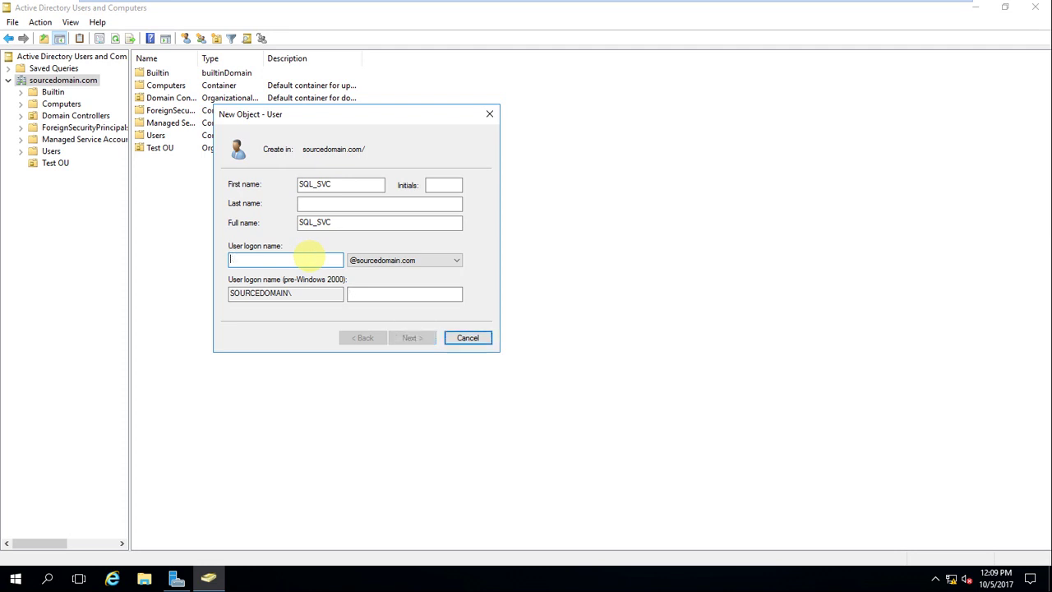
pyautogui.write('SQL')
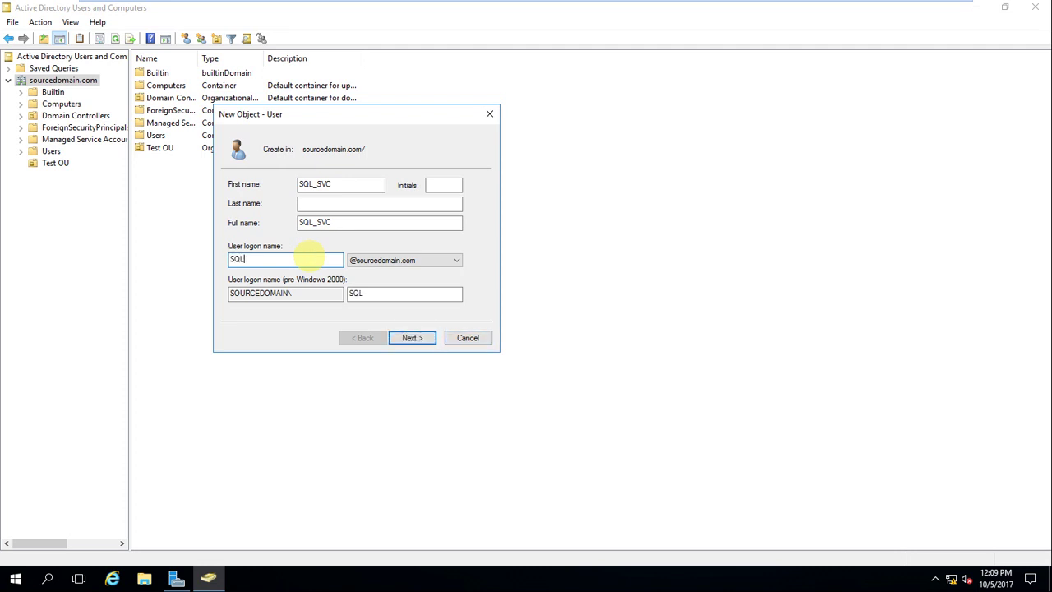
pyautogui.write('_SVC')
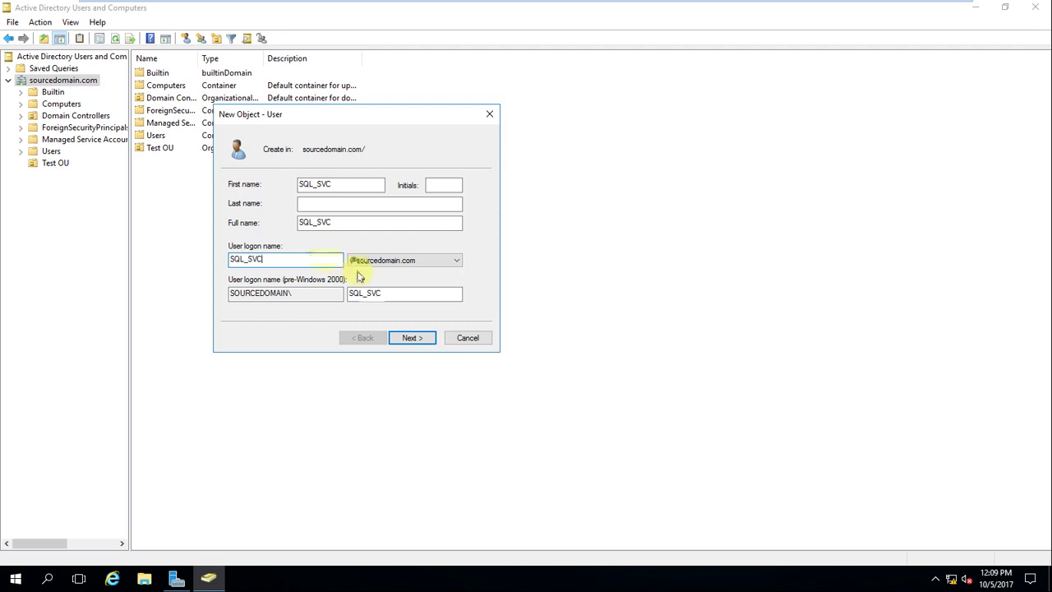
pyautogui.click(406, 338)
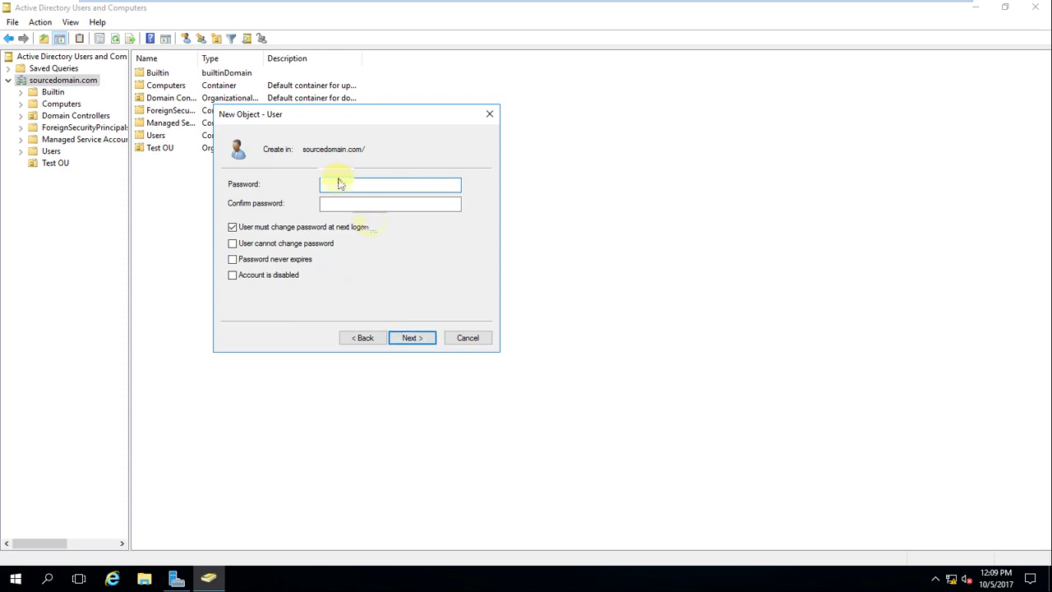
# Step: Give SQL_SVC a password that never expires and the user cannot change, then finish
pyautogui.click(233, 227)
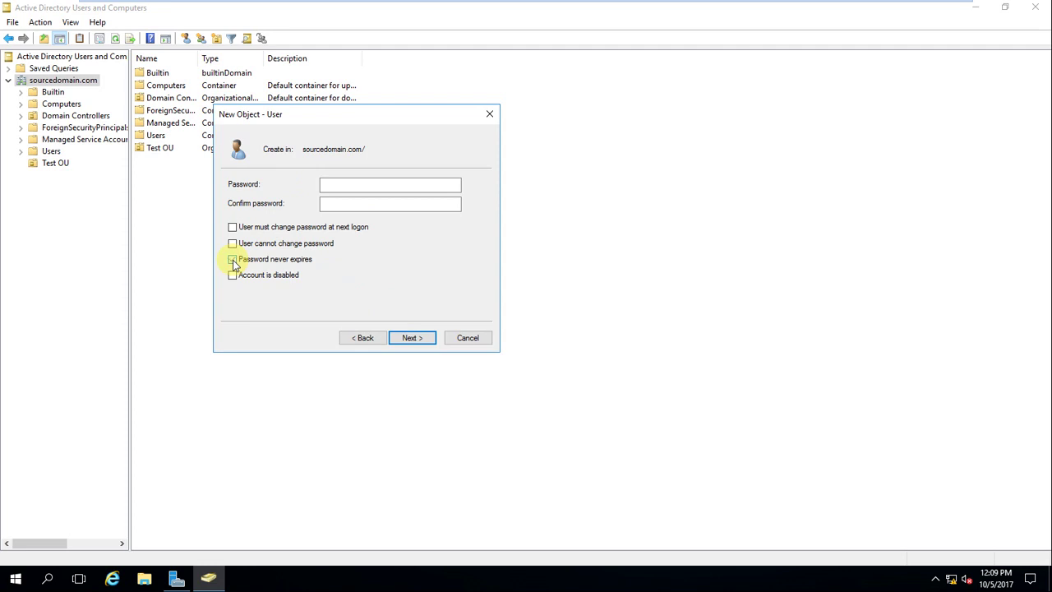
pyautogui.click(233, 260)
pyautogui.click(232, 245)
pyautogui.click(358, 186)
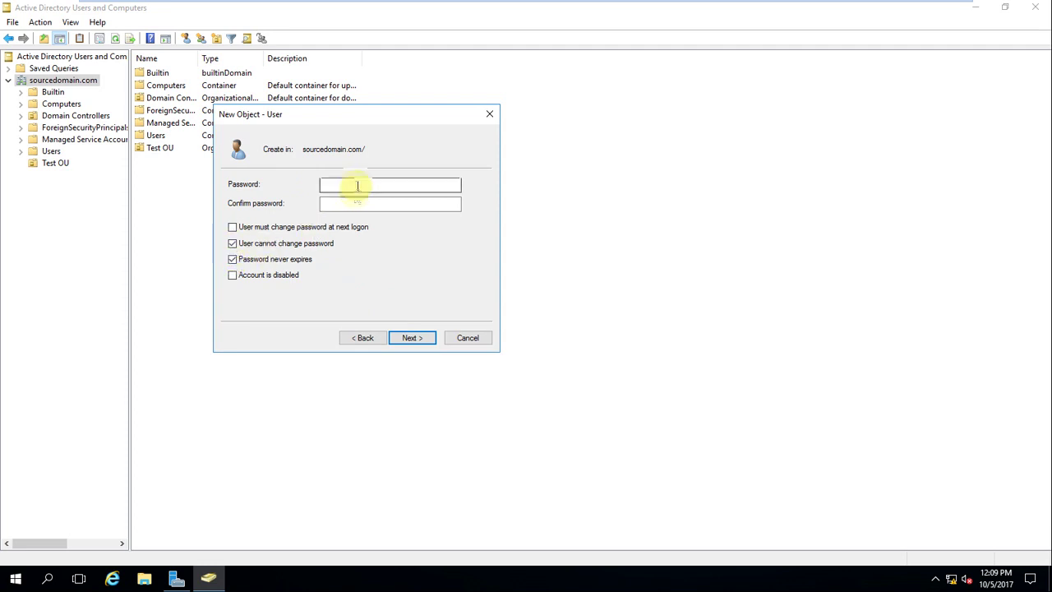
pyautogui.write('••••••••••')
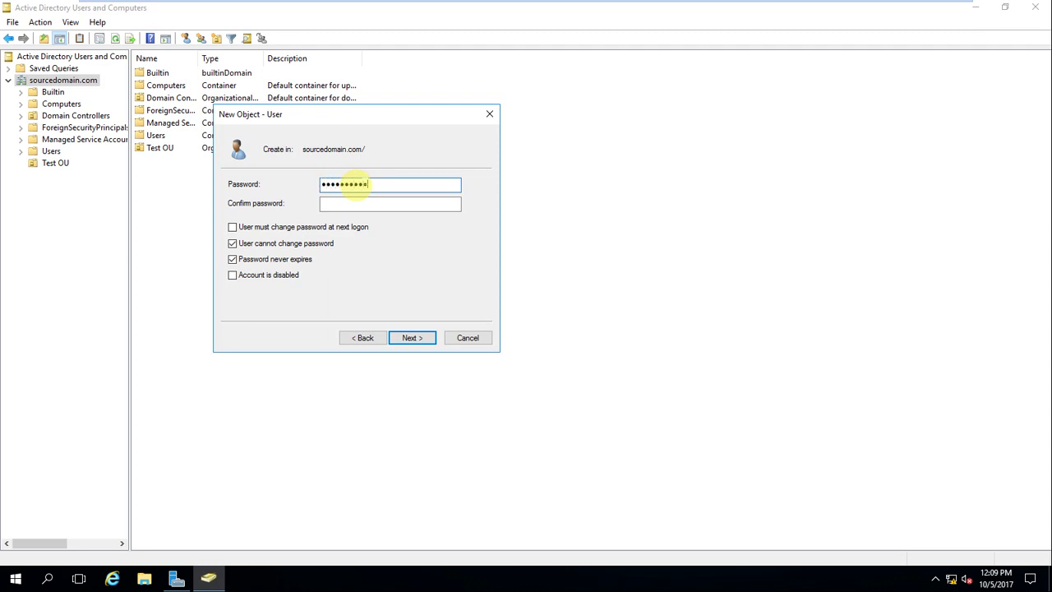
pyautogui.press('Tab')
pyautogui.write('••••••')
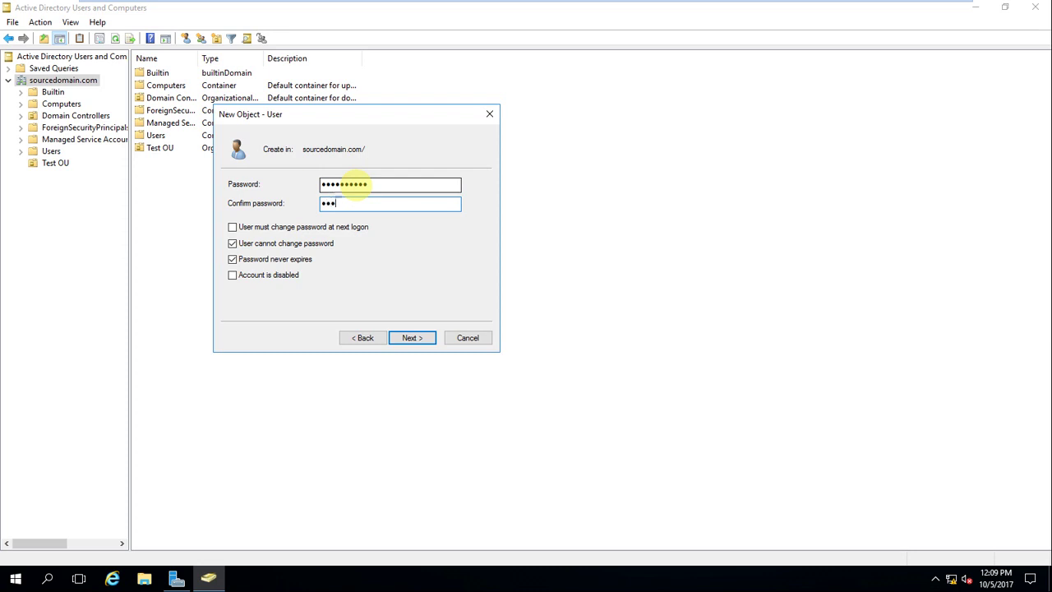
pyautogui.write('••••')
pyautogui.click(412, 342)
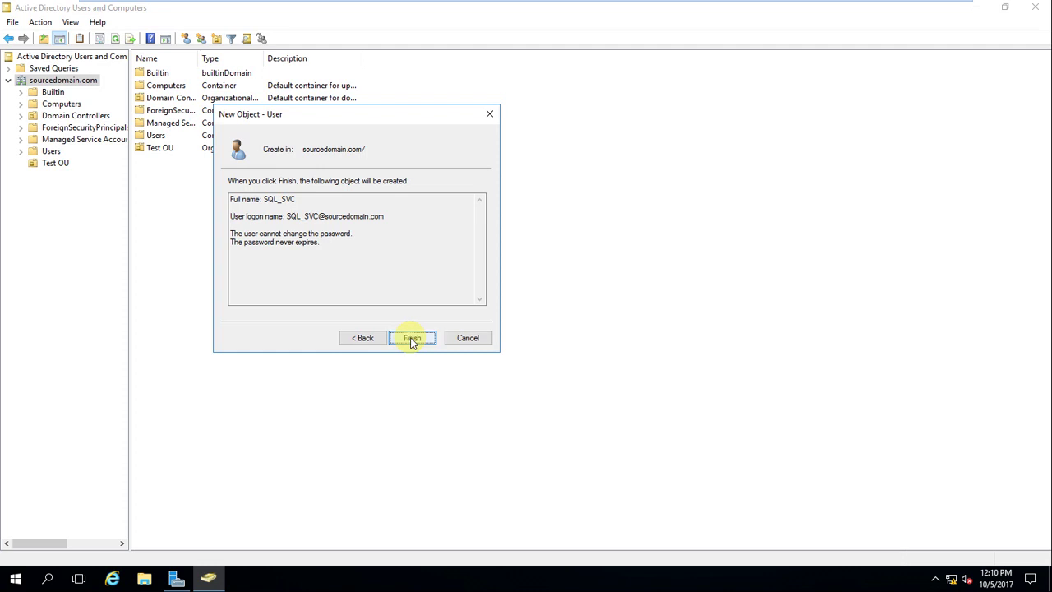
pyautogui.click(412, 338)
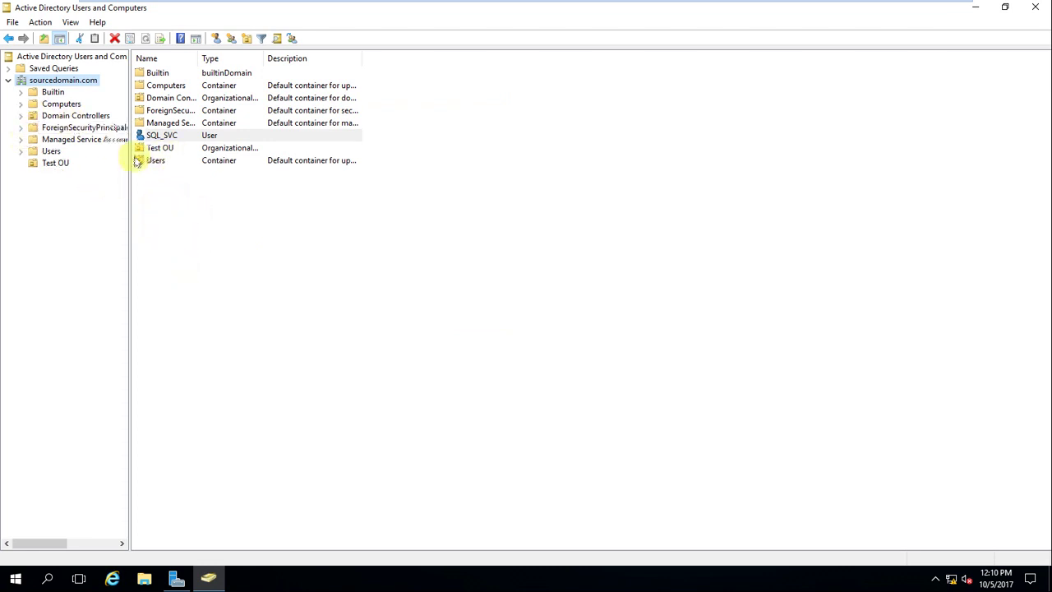
# Step: Start another new user named AQLADMIN, pasting the name as its logon name
pyautogui.rightClick(69, 83)
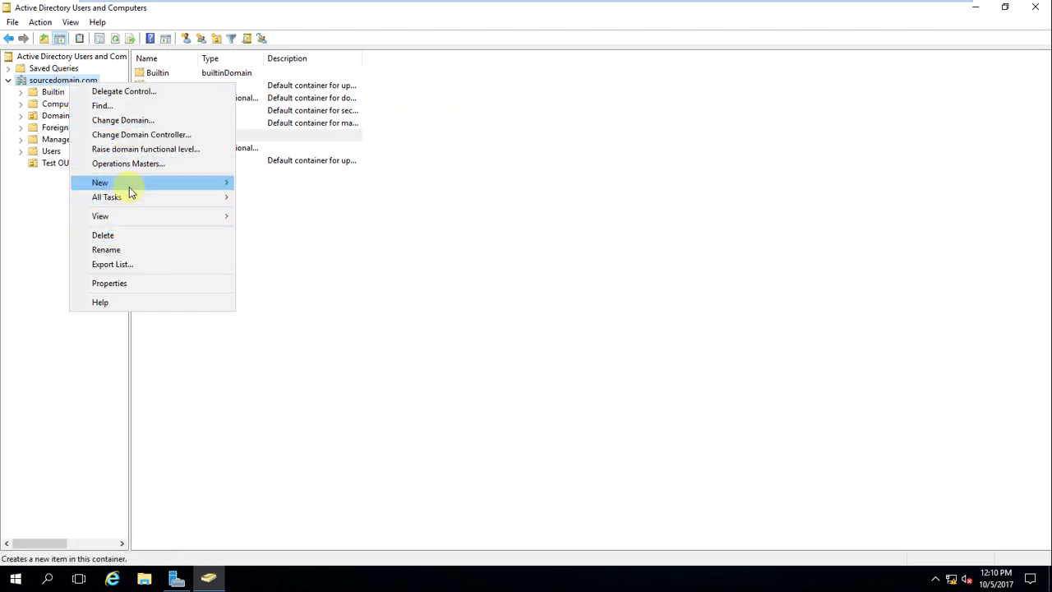
pyautogui.moveTo(129, 184)
pyautogui.click(312, 312)
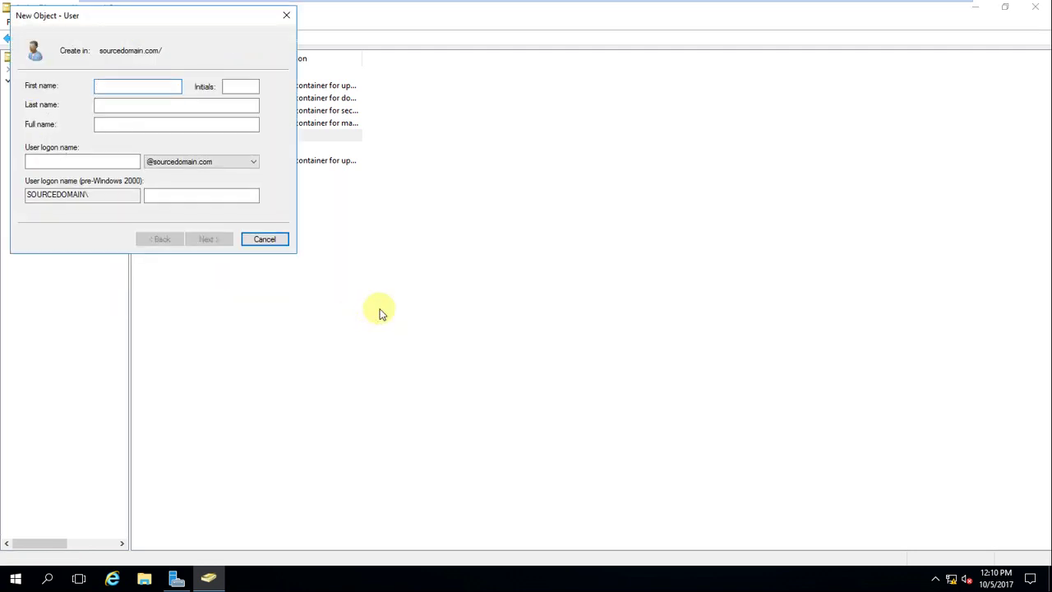
pyautogui.write('SQ')
pyautogui.write('Ladmi')
pyautogui.press('BackSpace')
pyautogui.press('BackSpace')
pyautogui.press('BackSpace')
pyautogui.press('BackSpace')
pyautogui.press('BackSpace')
pyautogui.press('BackSpace')
pyautogui.press('BackSpace')
pyautogui.press('BackSpace')
pyautogui.moveTo(146, 85); pyautogui.dragTo(103, 86)
pyautogui.hotkey('ctrl', 'c')
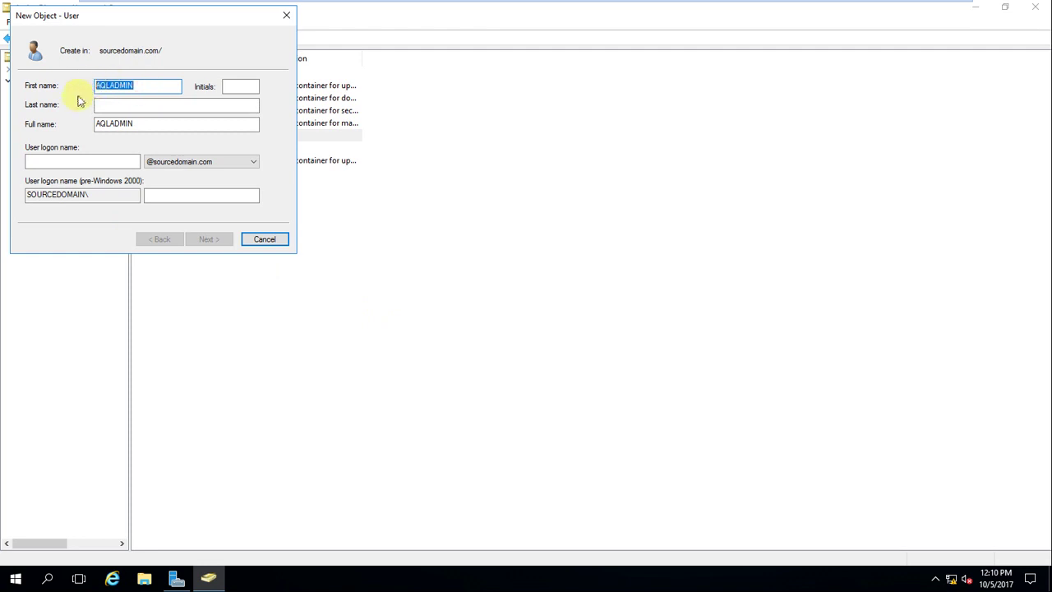
pyautogui.click(37, 160)
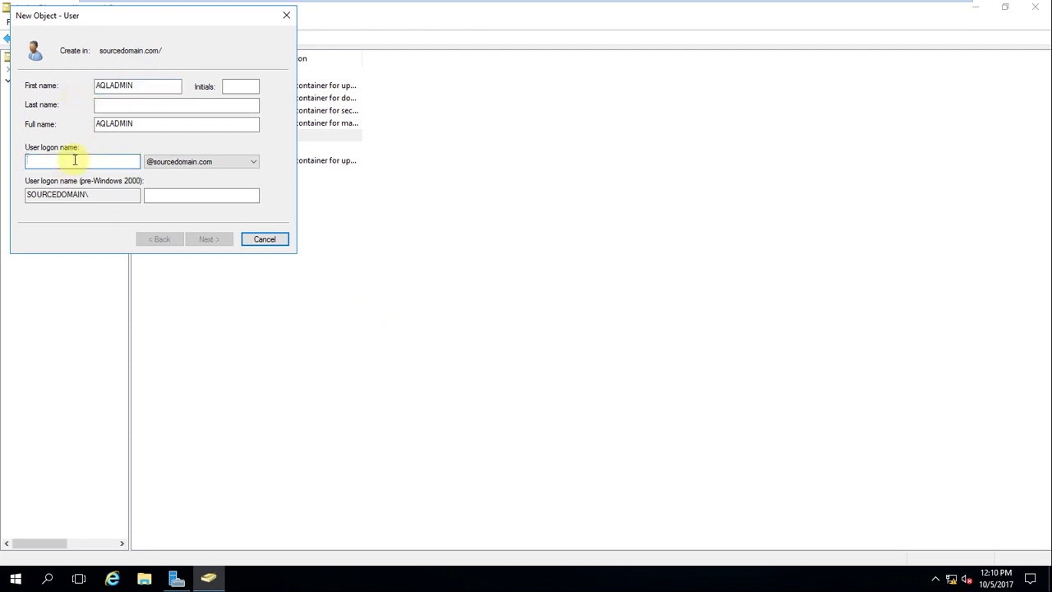
pyautogui.hotkey('ctrl', 'v')
pyautogui.click(208, 239)
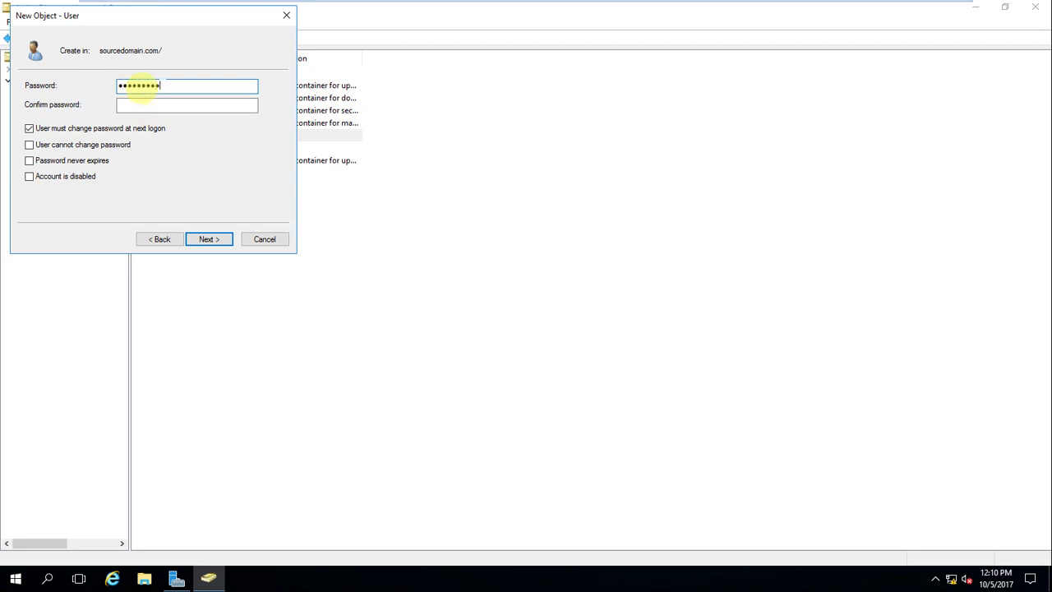
# Step: Give AQLADMIN a password that never expires and the user cannot change, and create it
pyautogui.write('•')
pyautogui.press('Tab')
pyautogui.write('••••••••••')
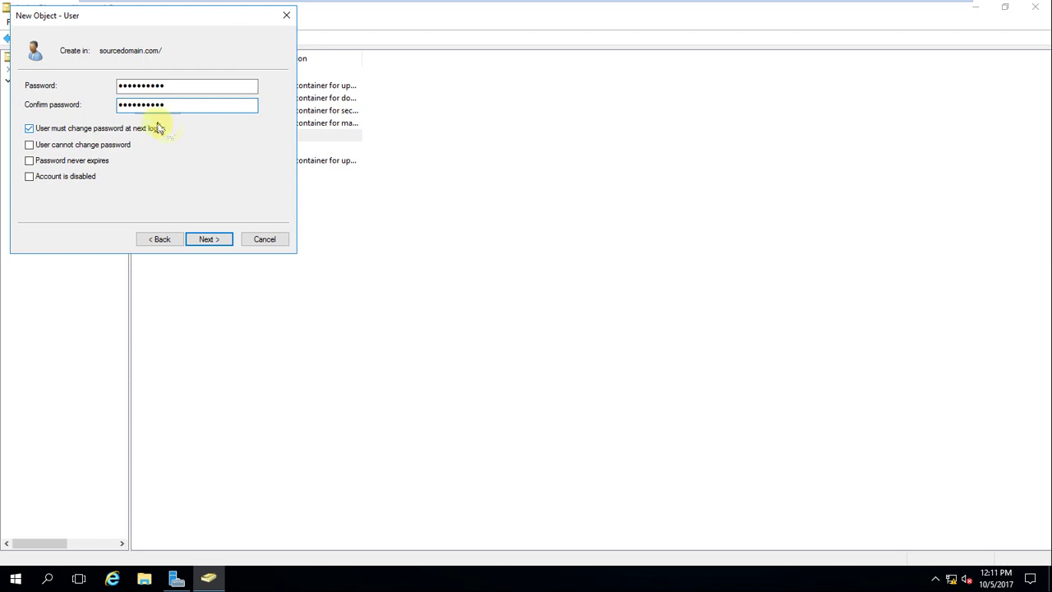
pyautogui.click(33, 130)
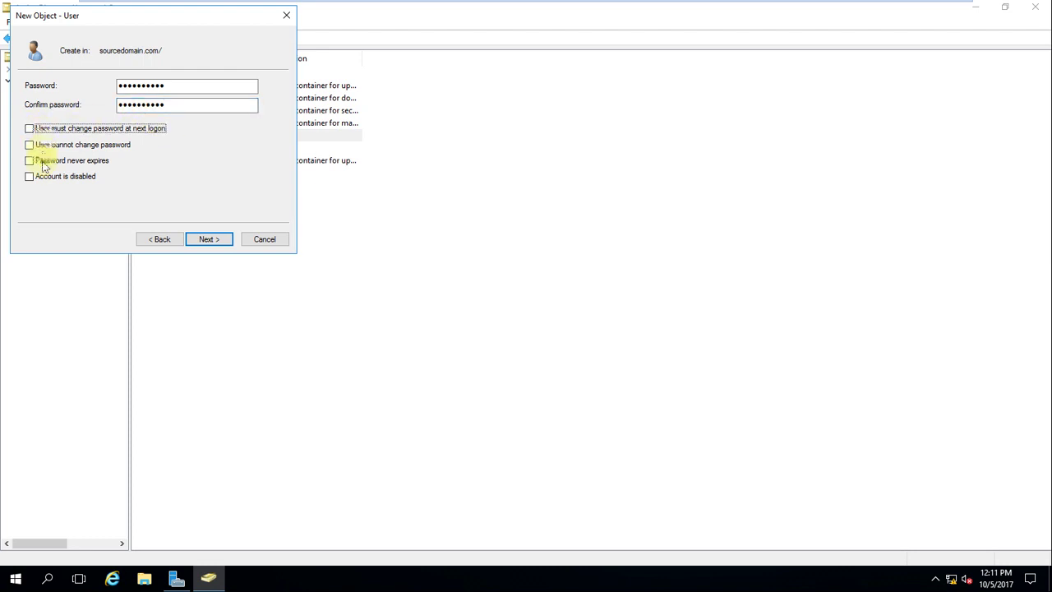
pyautogui.click(31, 160)
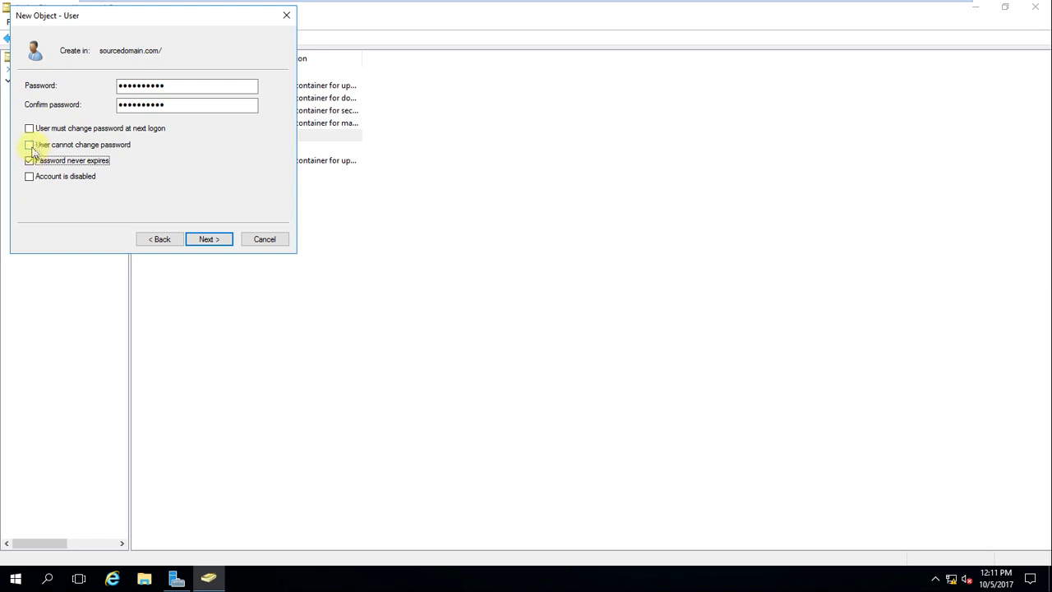
pyautogui.click(30, 145)
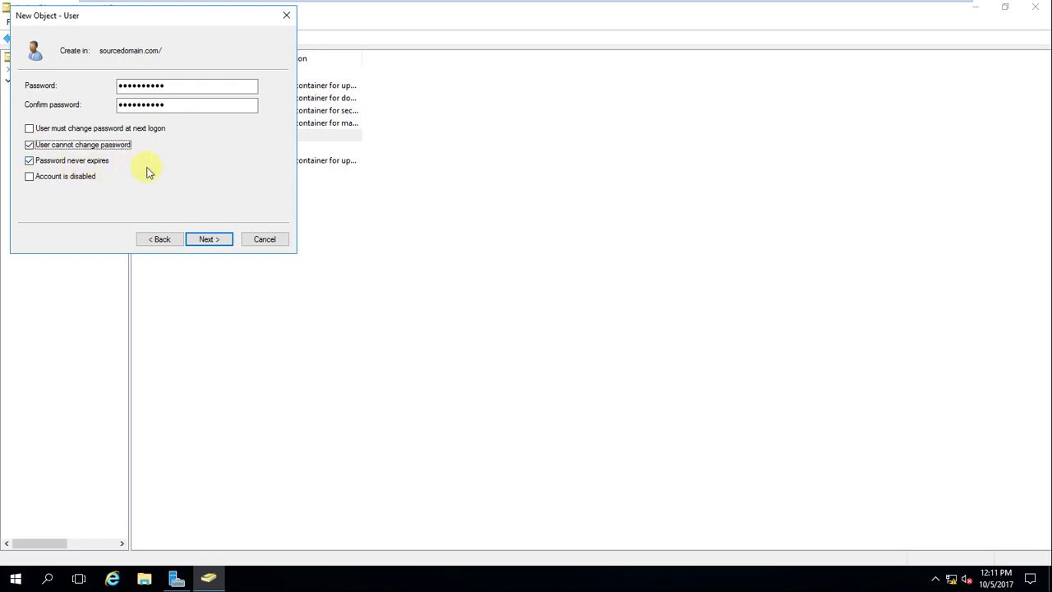
pyautogui.click(209, 240)
pyautogui.click(211, 239)
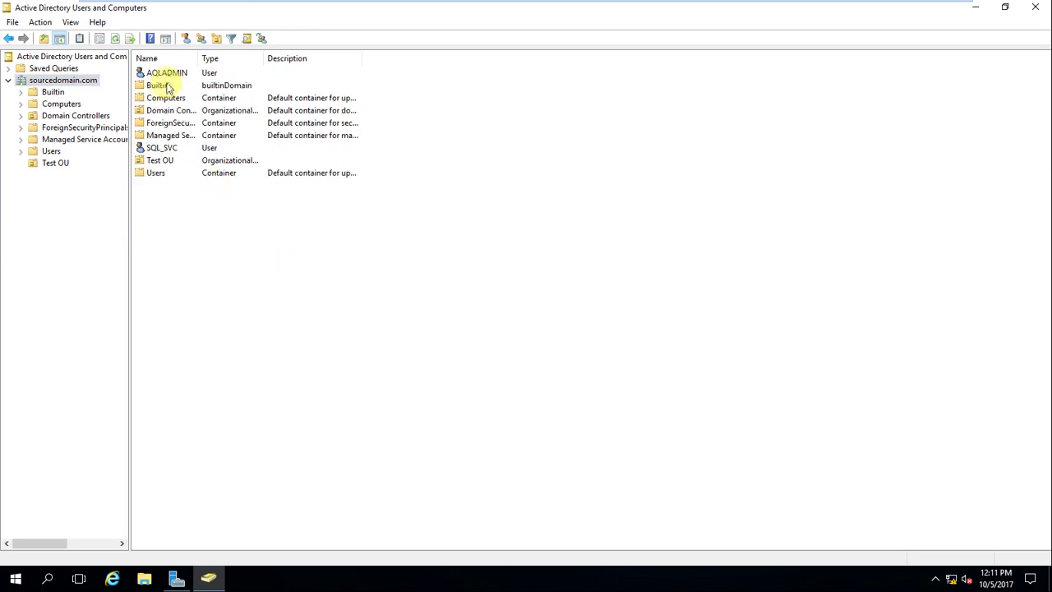
pyautogui.click(164, 74)
# Step: Copy AQLADMIN into a new user with first name and logon name B_SQLADMIN
pyautogui.rightClick(169, 73)
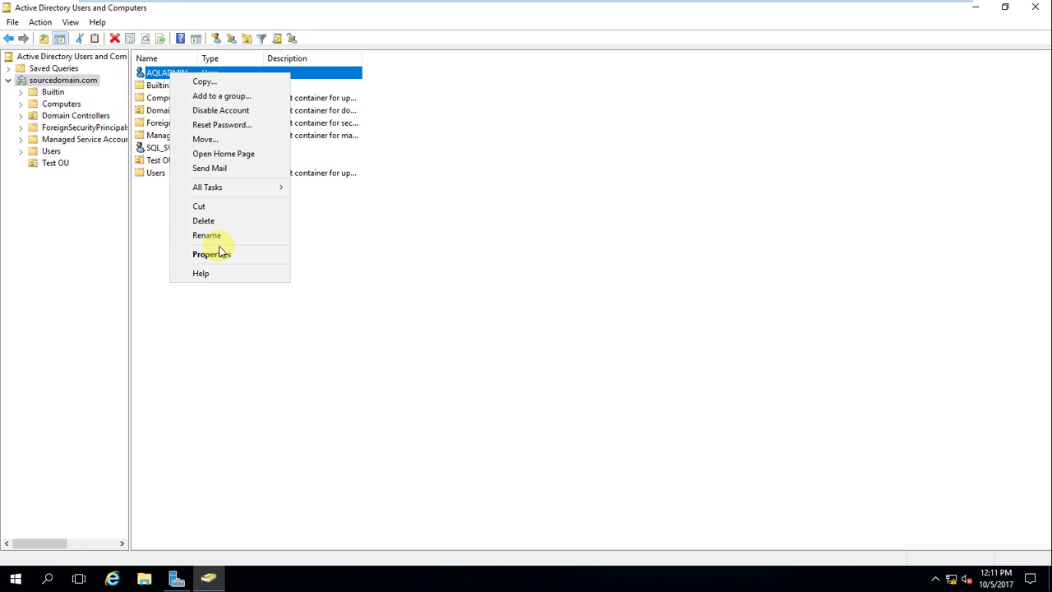
pyautogui.click(205, 139)
pyautogui.click(205, 82)
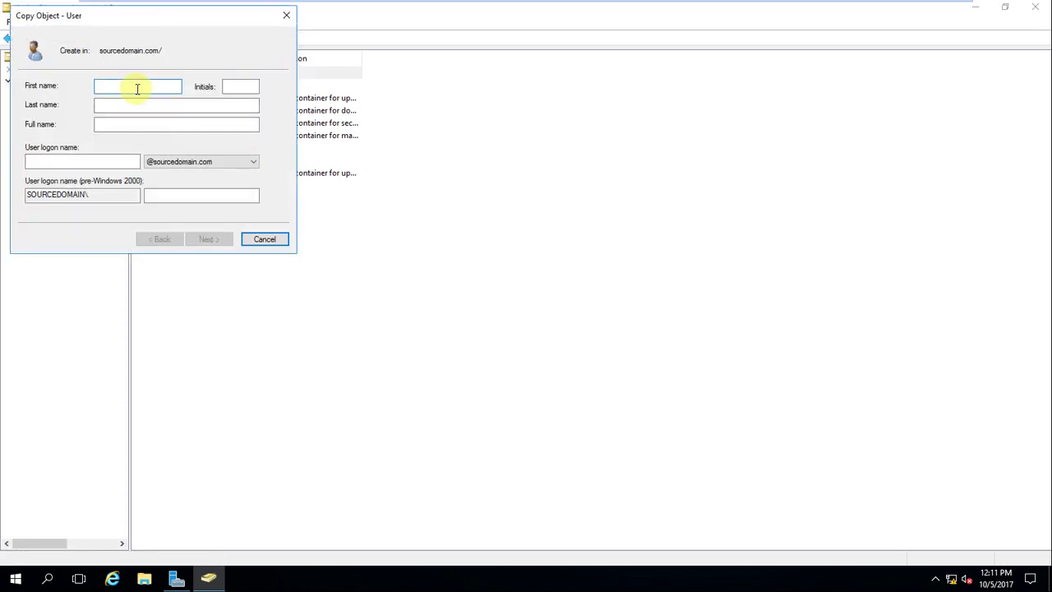
pyautogui.write('B_SQLADMIN')
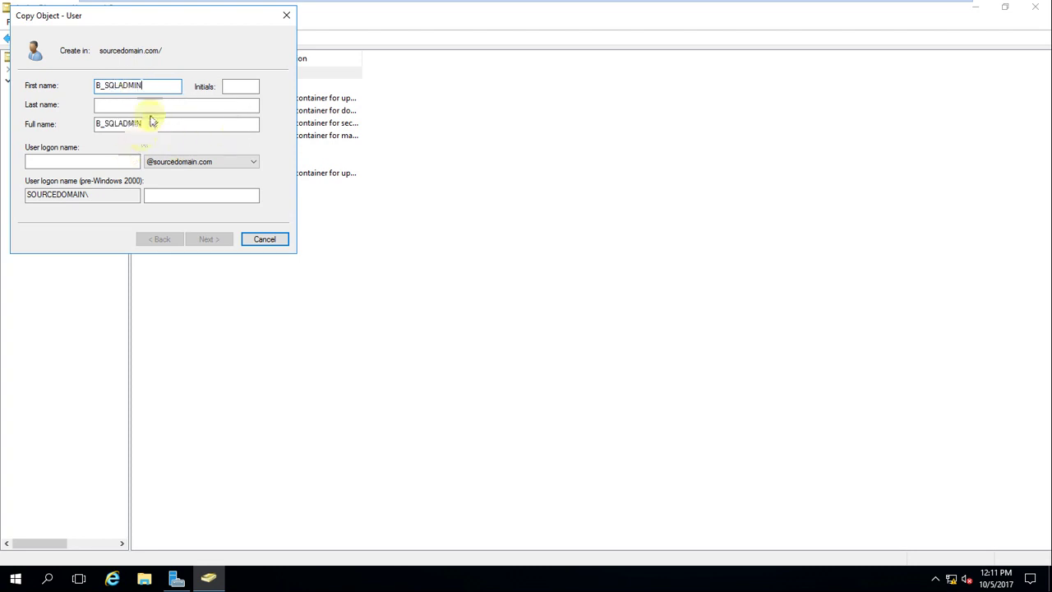
pyautogui.moveTo(148, 120); pyautogui.dragTo(93, 123)
pyautogui.hotkey('ctrl', 'c')
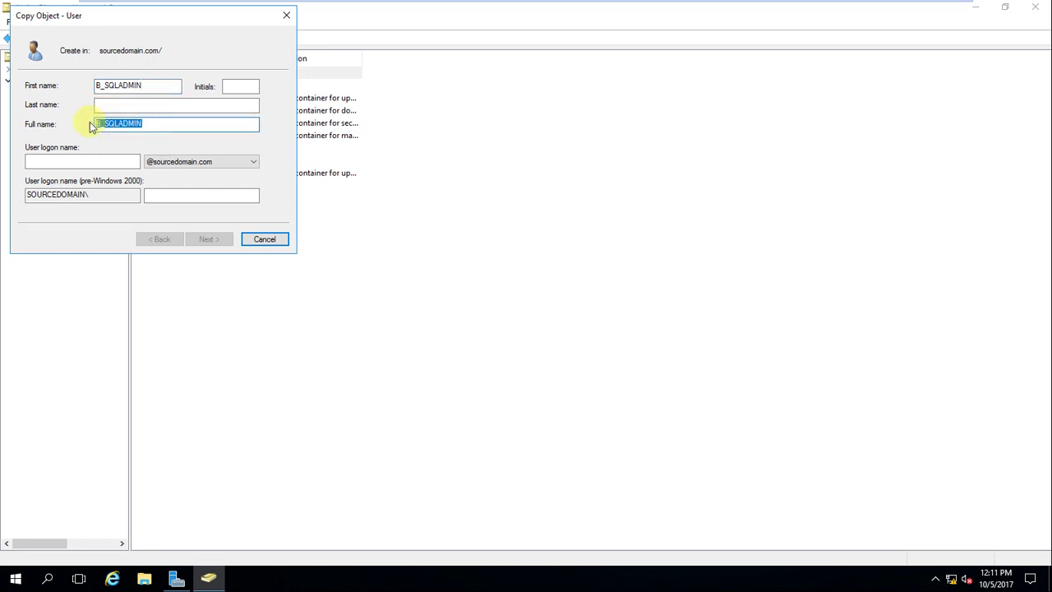
pyautogui.click(85, 160)
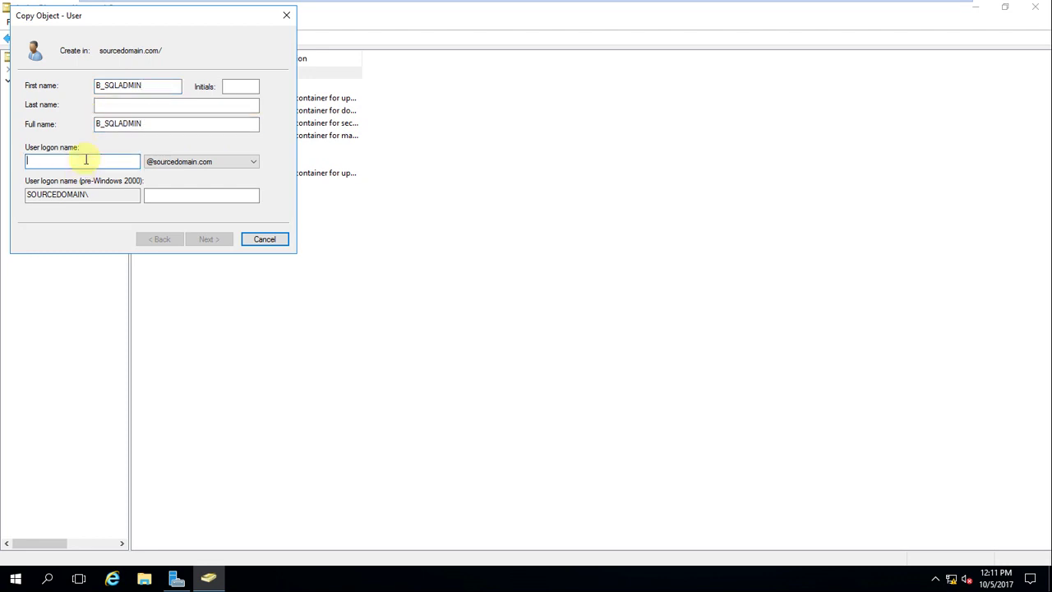
pyautogui.hotkey('ctrl', 'v')
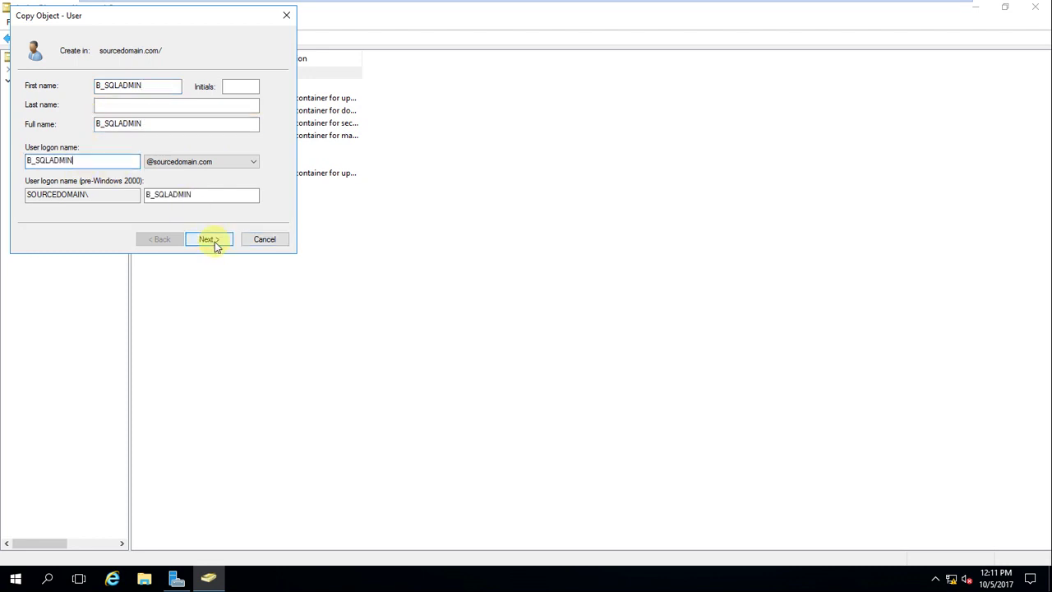
# Step: Set B_SQLADMIN's password and finish creating the copied account
pyautogui.click(209, 239)
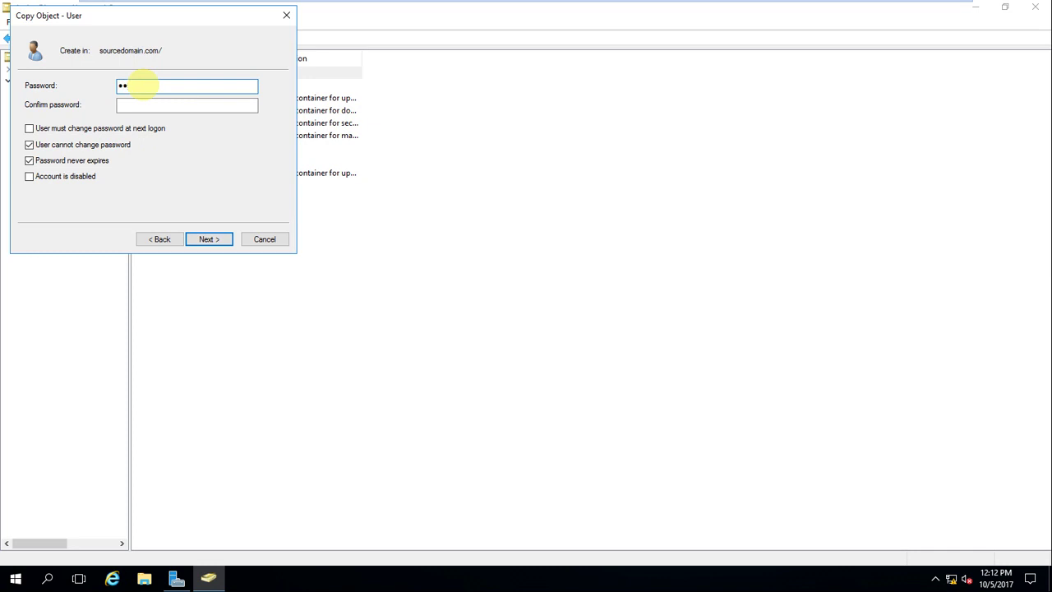
pyautogui.write('••••••••')
pyautogui.press('Tab')
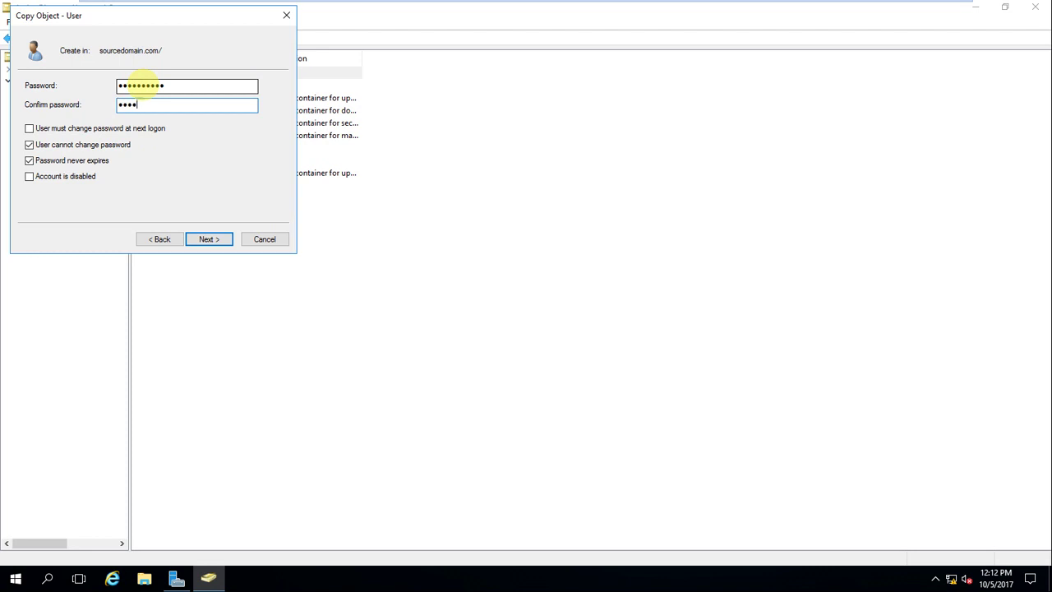
pyautogui.write('••••••••')
pyautogui.click(210, 239)
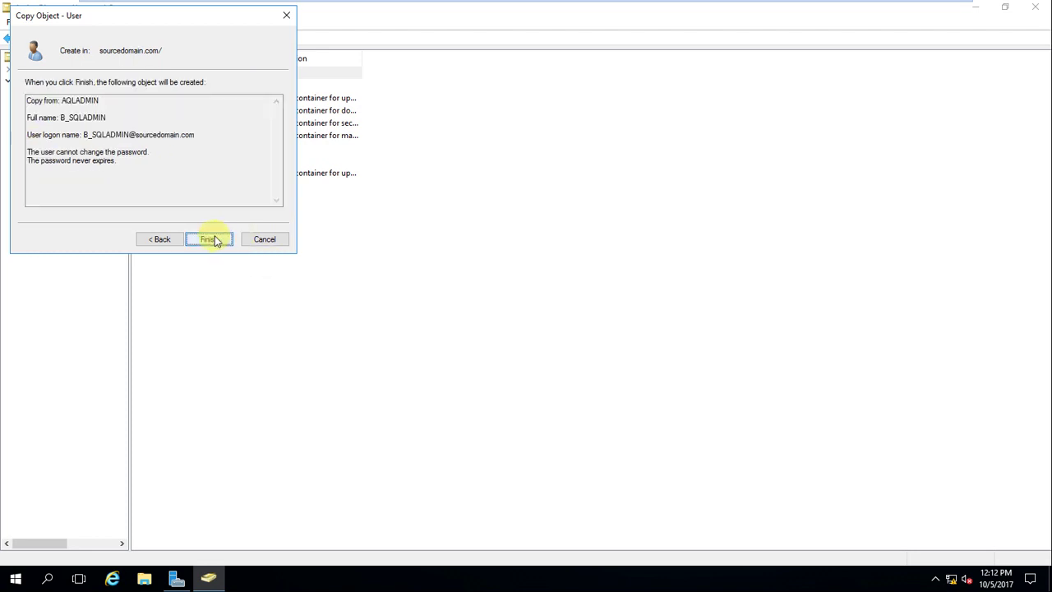
pyautogui.click(214, 239)
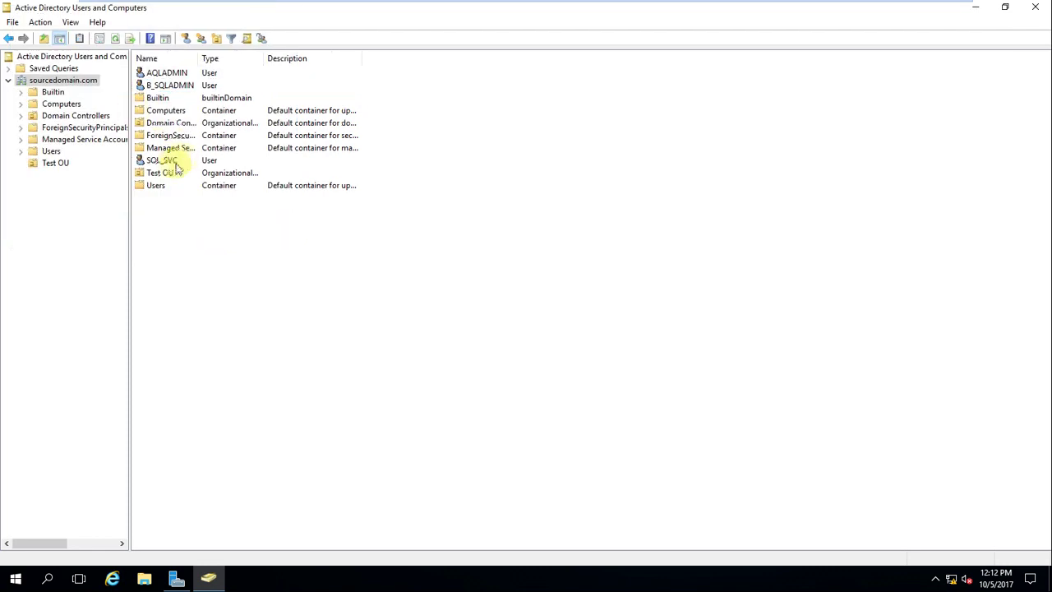
pyautogui.click(165, 162)
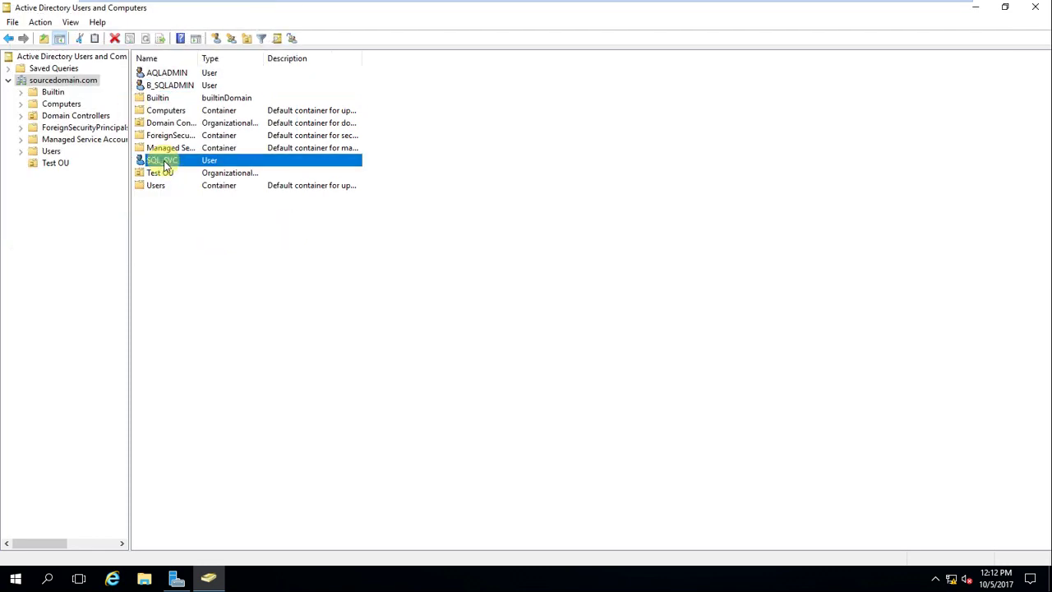
# Step: Review SQL_SVC's group memberships on its Member Of tab without changes
pyautogui.doubleClick(165, 162)
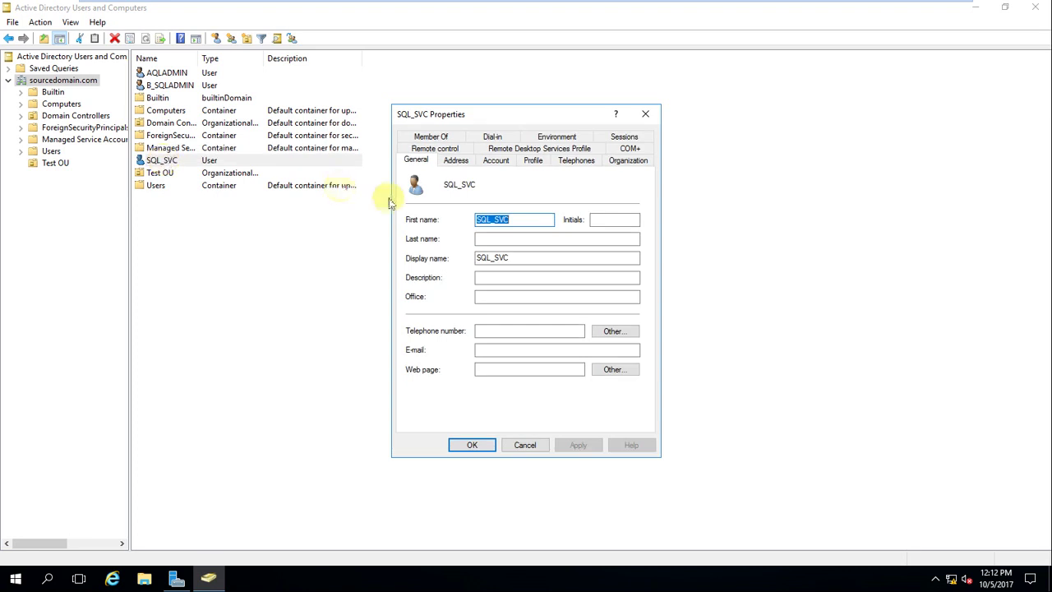
pyautogui.click(432, 137)
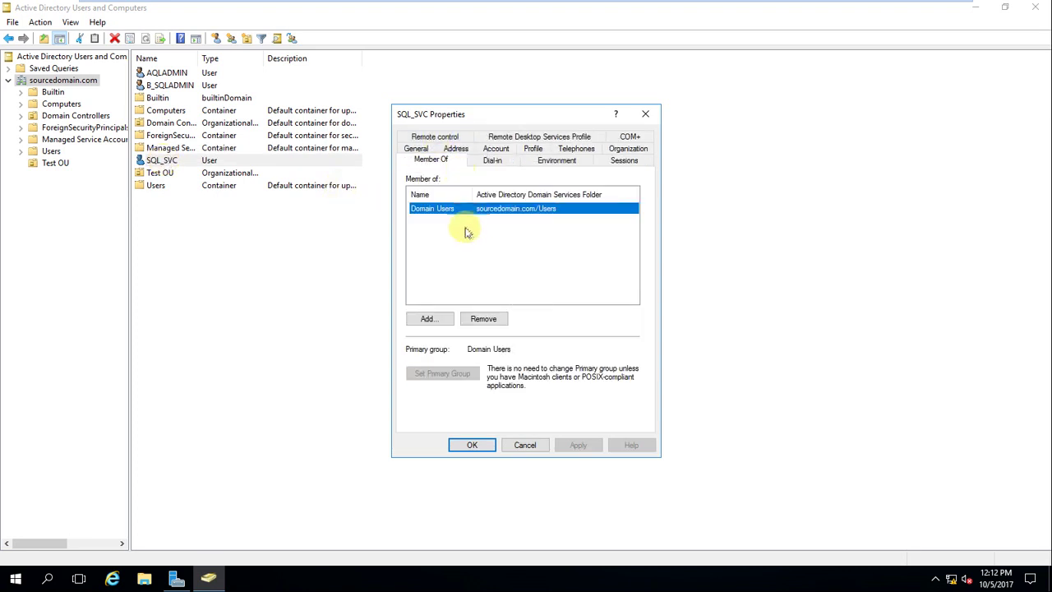
pyautogui.click(520, 446)
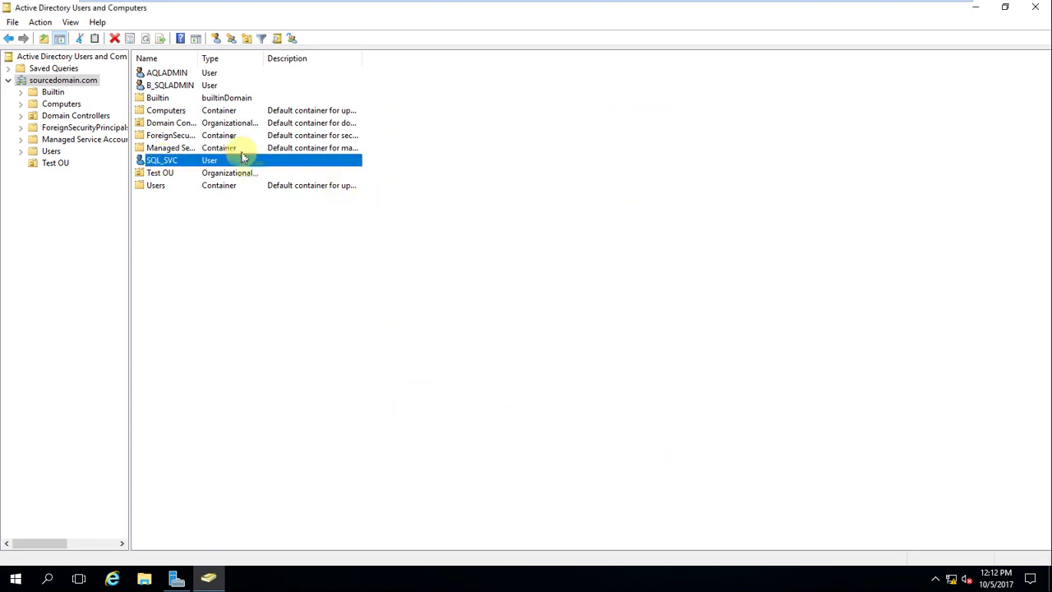
# Step: Add AQLADMIN to the Domain Admins group and save its properties
pyautogui.doubleClick(173, 75)
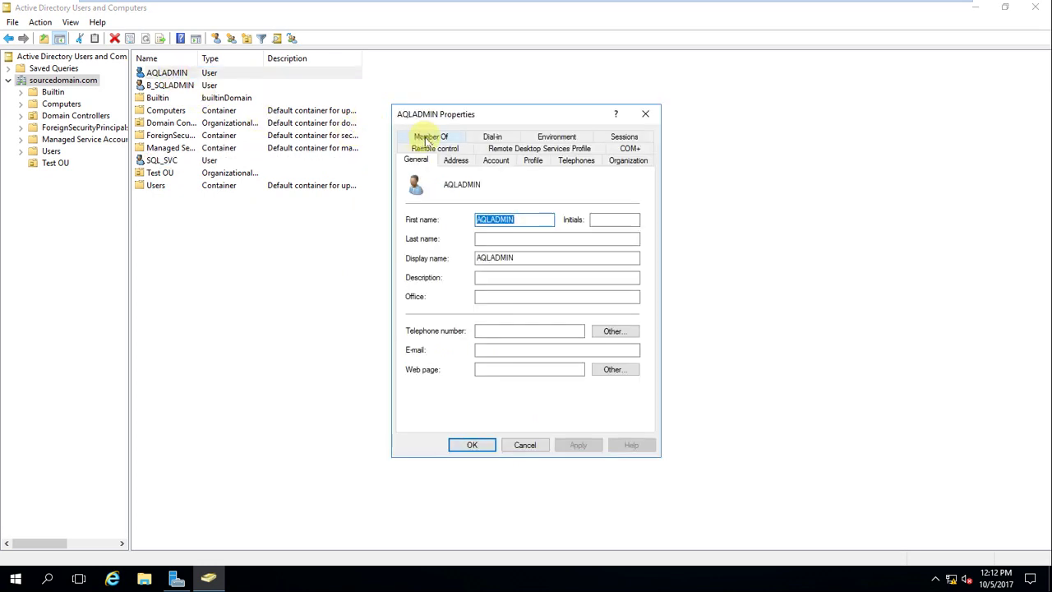
pyautogui.click(429, 138)
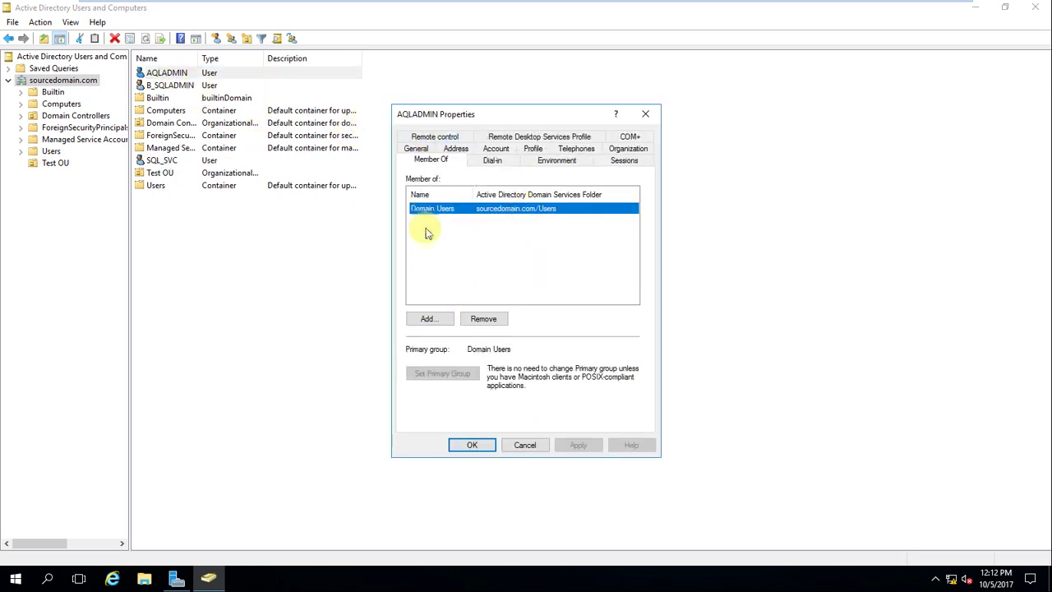
pyautogui.click(426, 319)
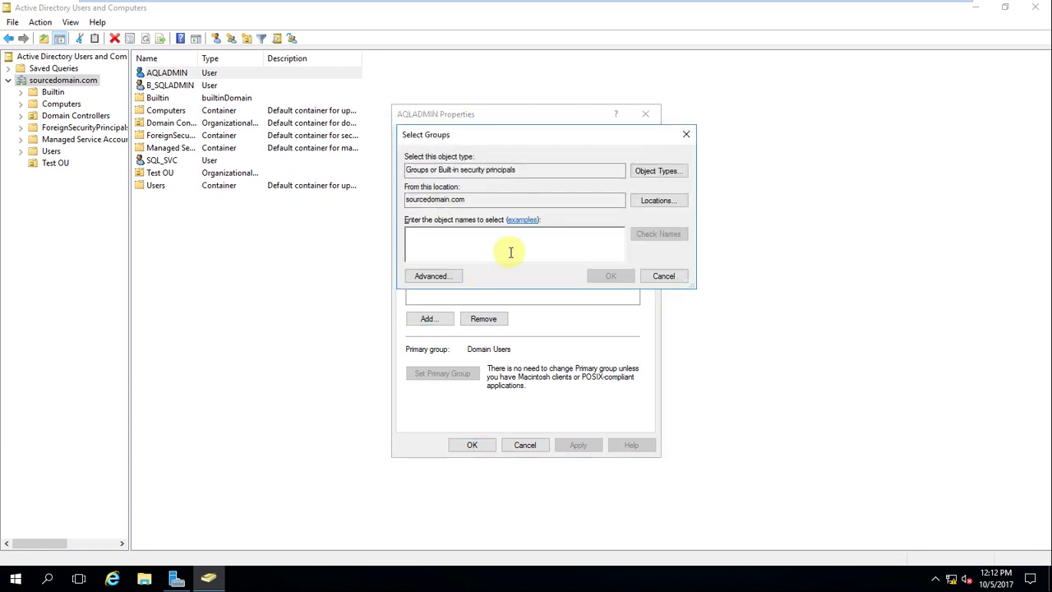
pyautogui.write('Do')
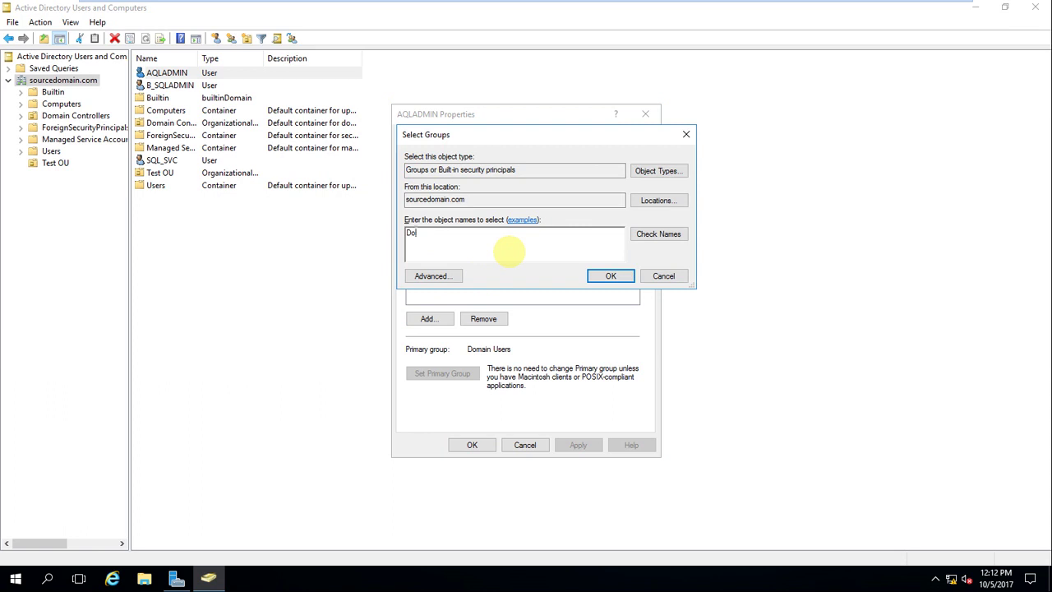
pyautogui.write('main admin')
pyautogui.click(680, 235)
pyautogui.click(608, 275)
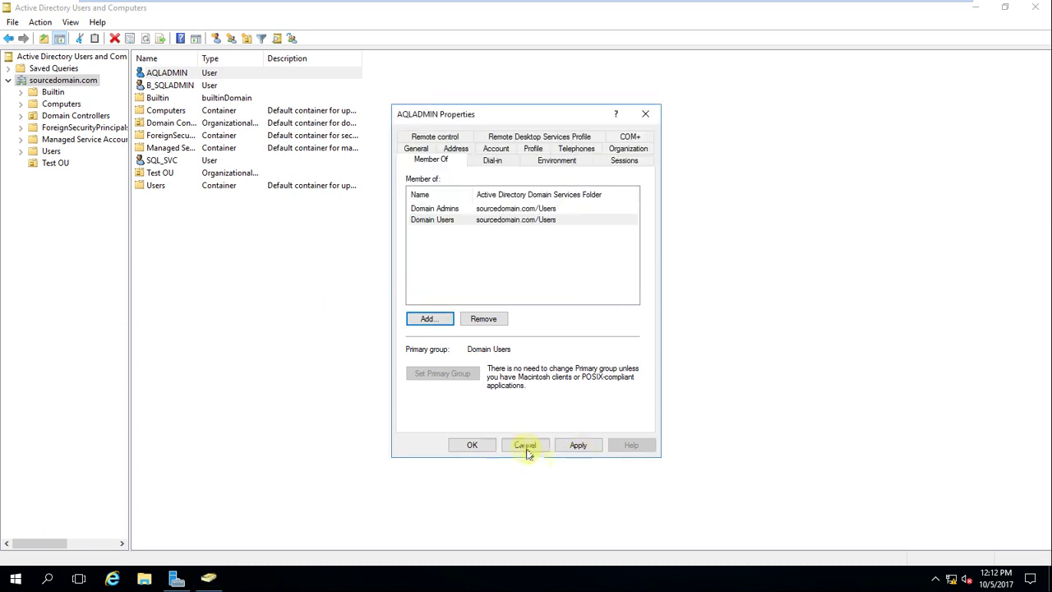
pyautogui.click(470, 445)
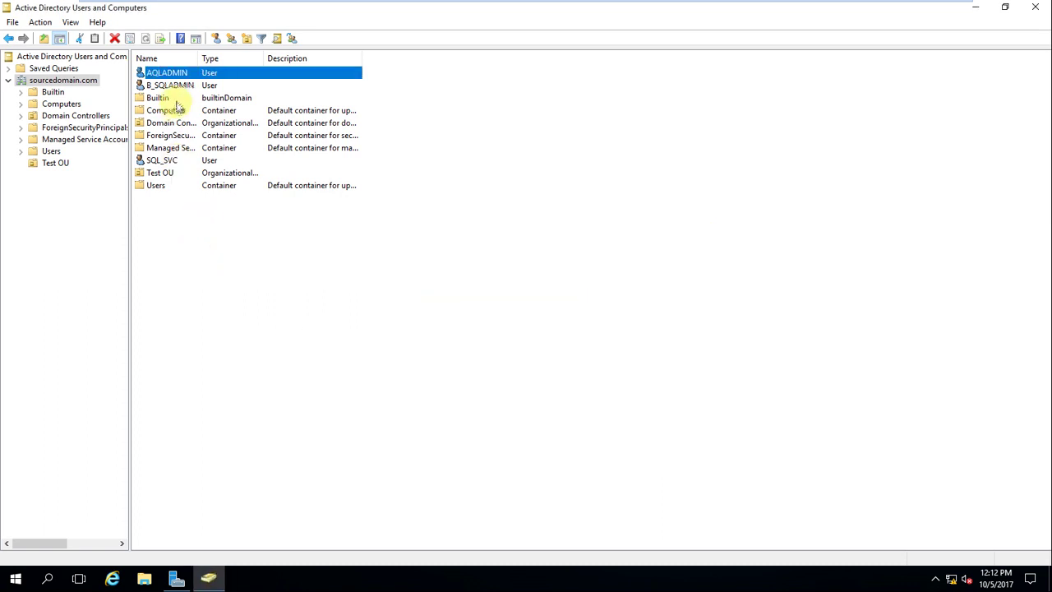
# Step: Add B_SQLADMIN to Domain Admins via its Member Of tab and save
pyautogui.click(180, 87)
pyautogui.doubleClick(180, 86)
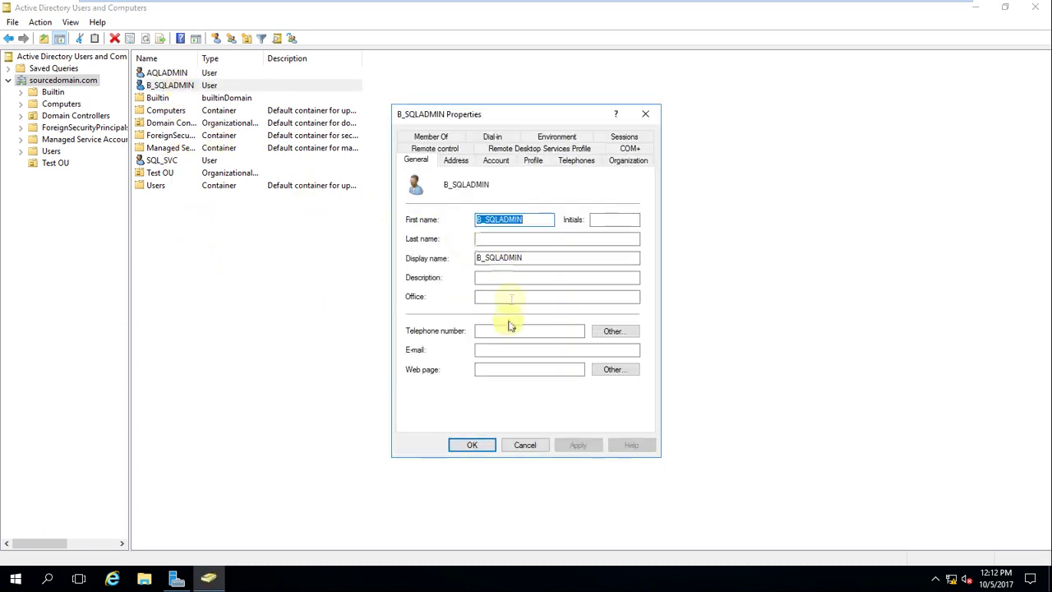
pyautogui.click(431, 138)
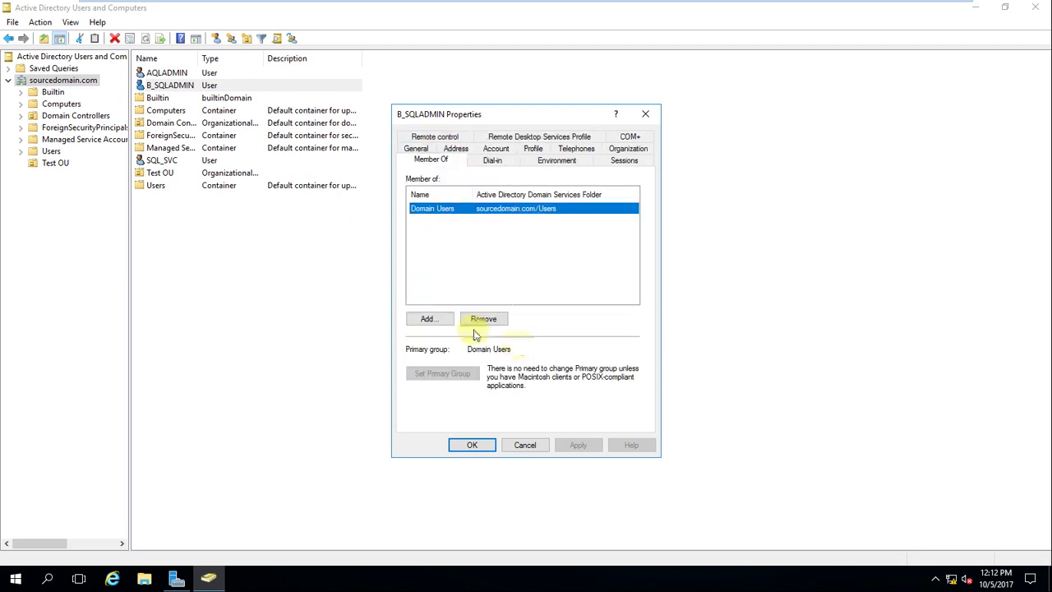
pyautogui.click(429, 319)
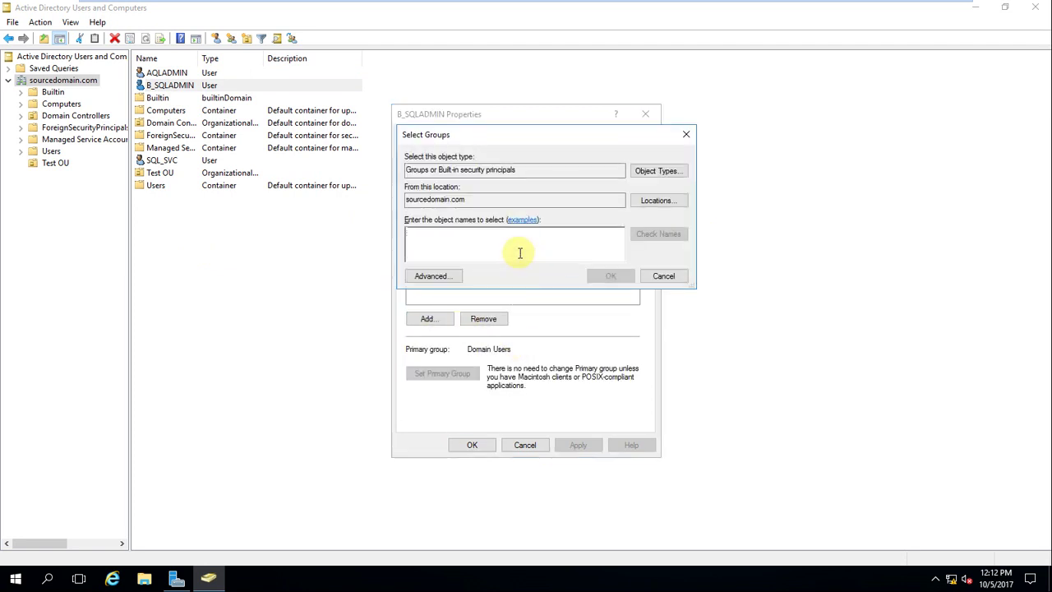
pyautogui.write('domain')
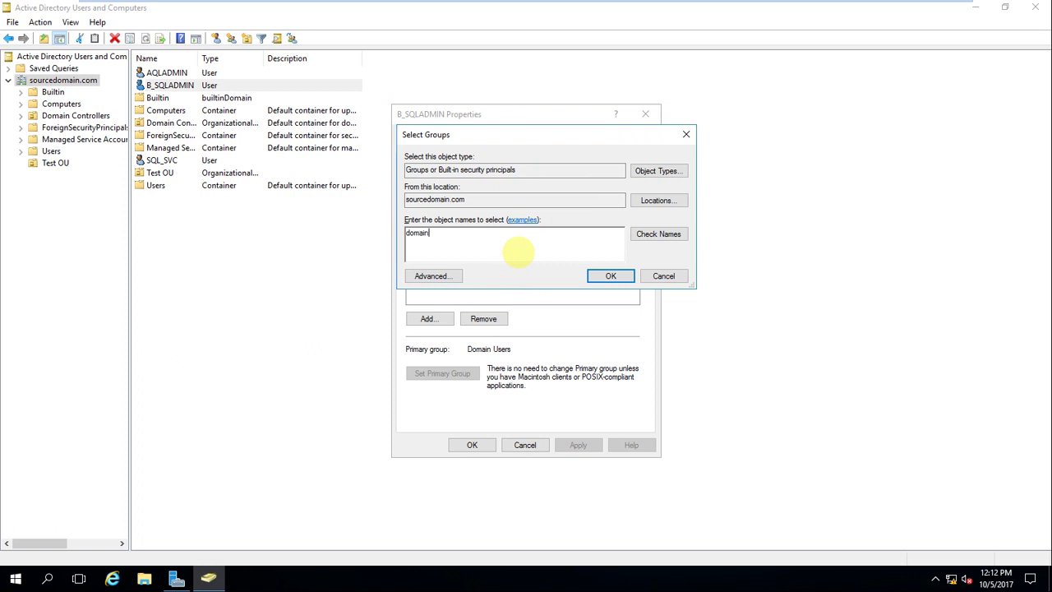
pyautogui.write(' admin')
pyautogui.click(658, 234)
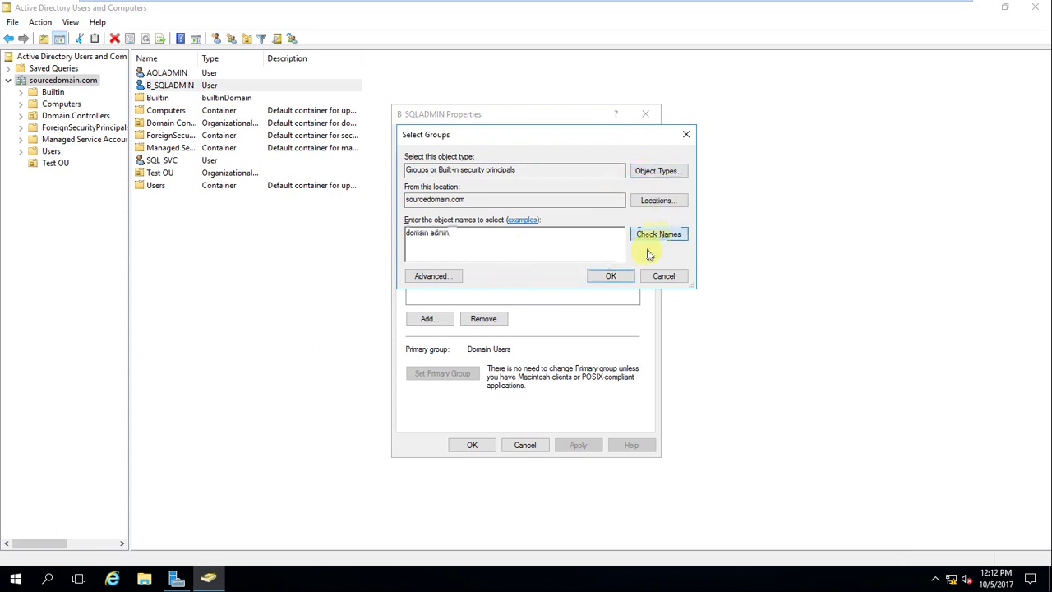
pyautogui.click(611, 276)
pyautogui.click(472, 445)
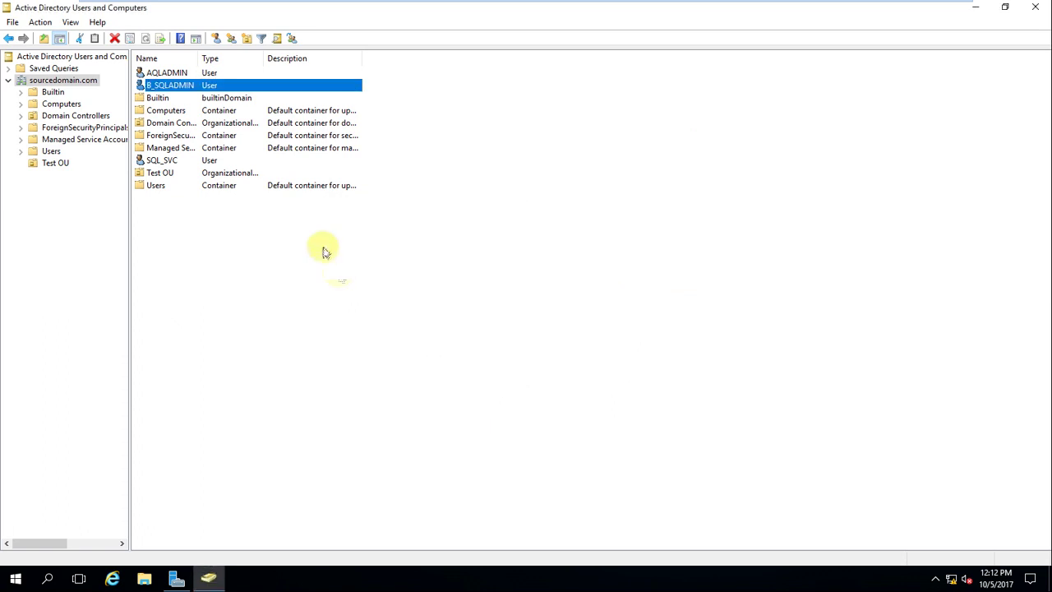
pyautogui.click(169, 160)
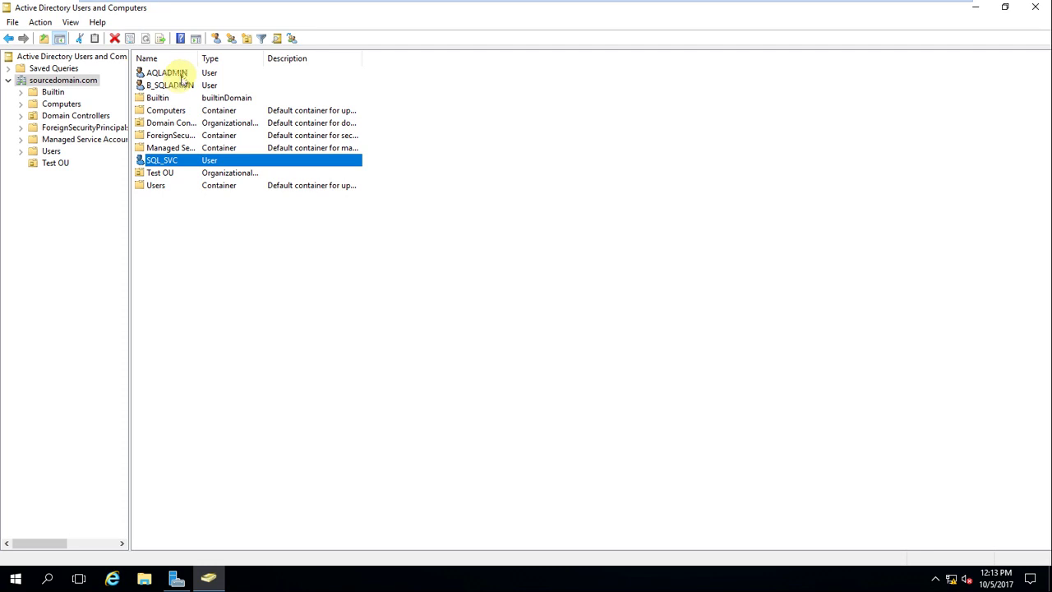
# Step: Change the AQLADMIN account's first name and display name to SQLADMIN and apply
pyautogui.rightClick(185, 73)
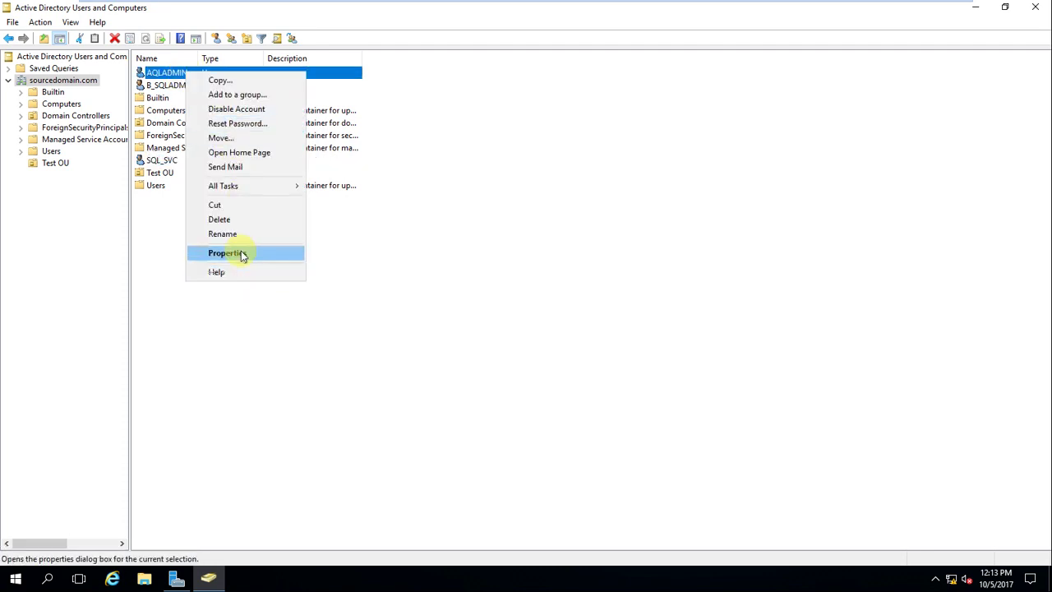
pyautogui.click(240, 253)
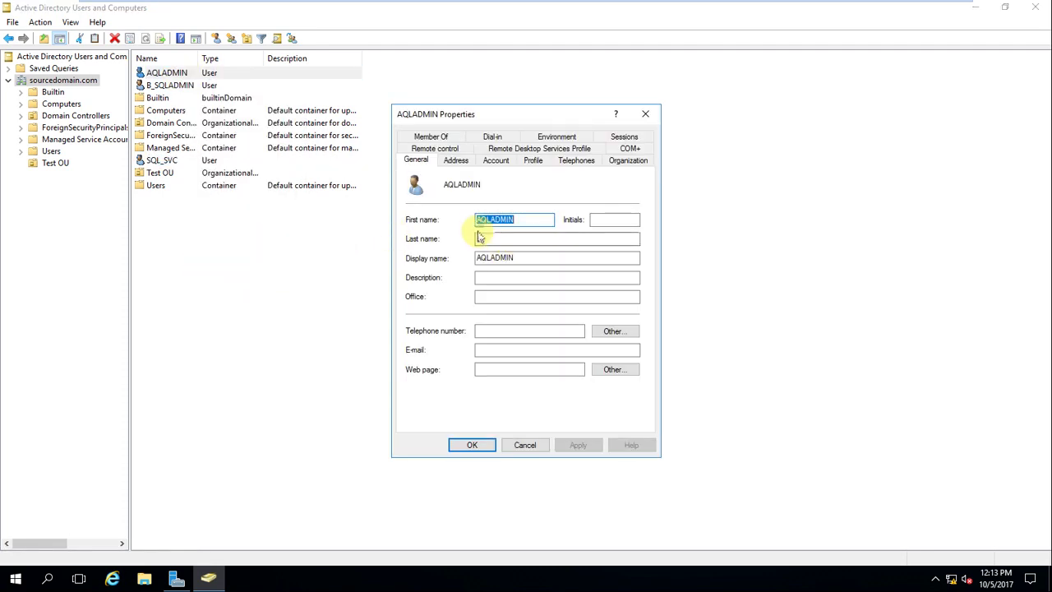
pyautogui.click(483, 224)
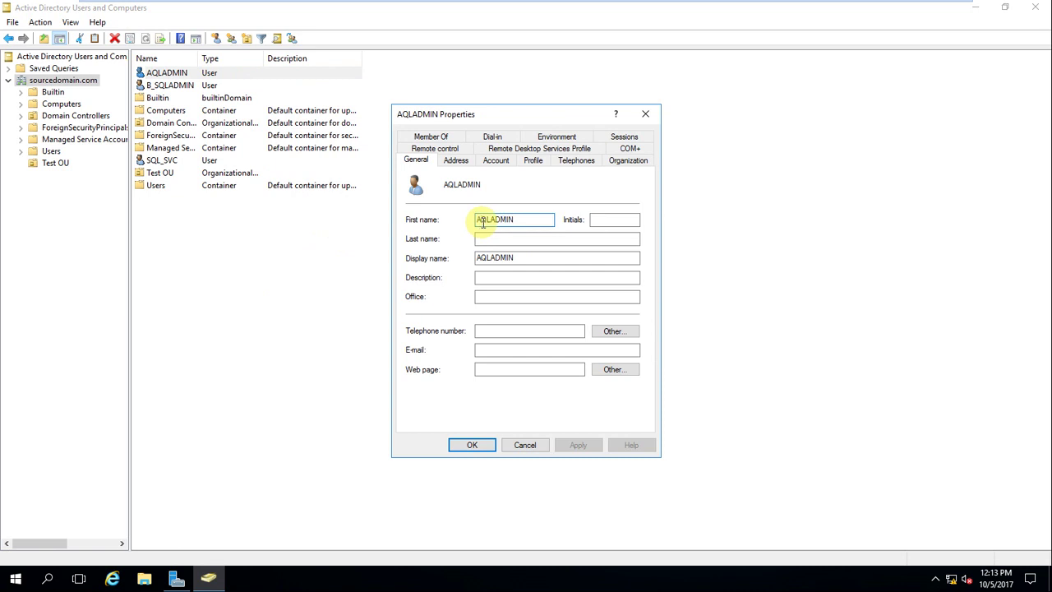
pyautogui.write('S')
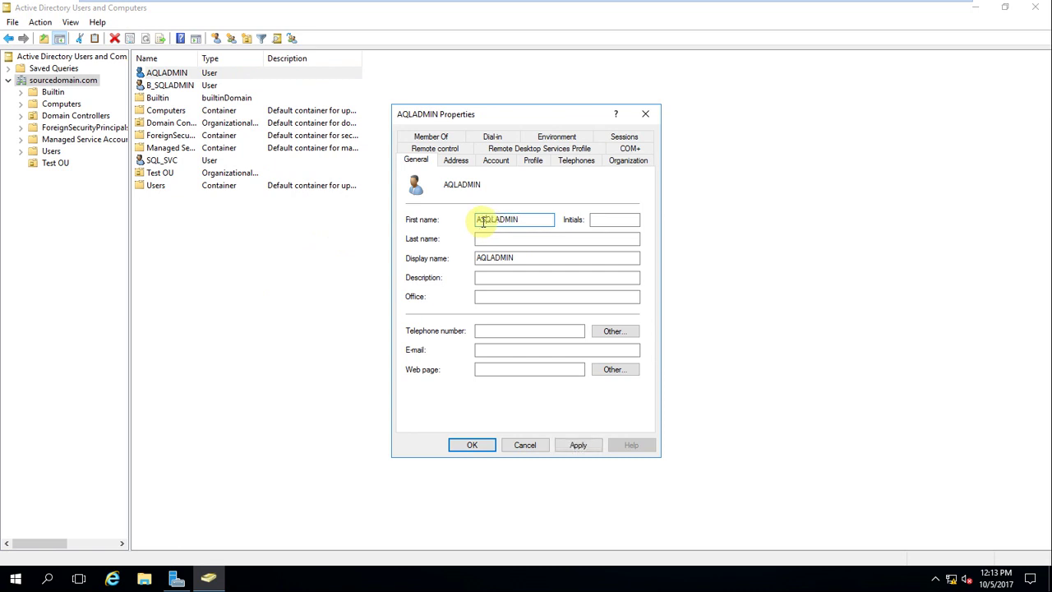
pyautogui.press('Delete')
pyautogui.press('Delete')
pyautogui.press('Delete')
pyautogui.moveTo(518, 223); pyautogui.dragTo(467, 235)
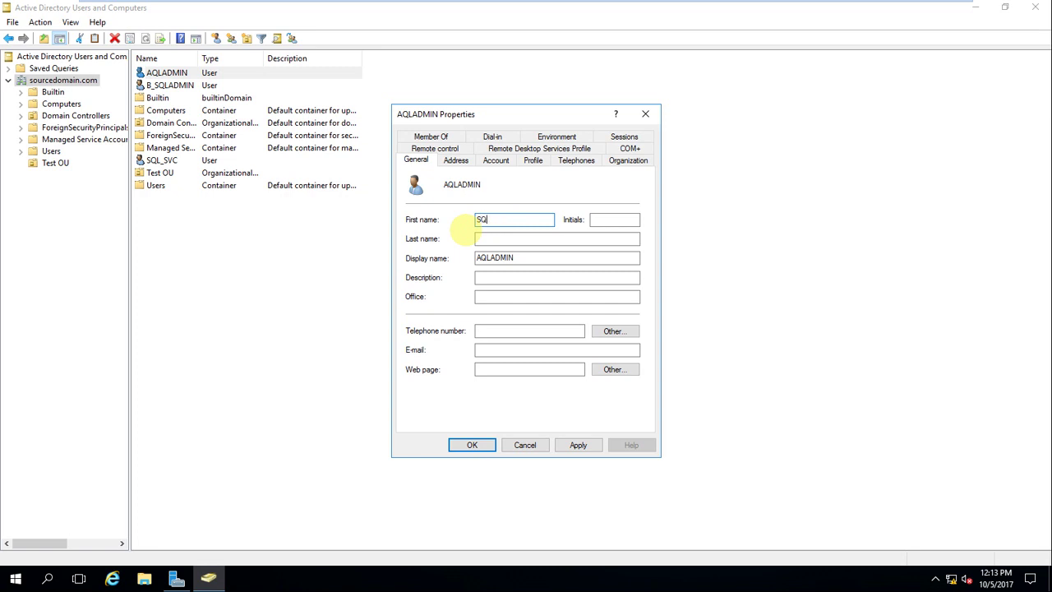
pyautogui.write('SQLADMIN')
pyautogui.moveTo(514, 219); pyautogui.dragTo(457, 221)
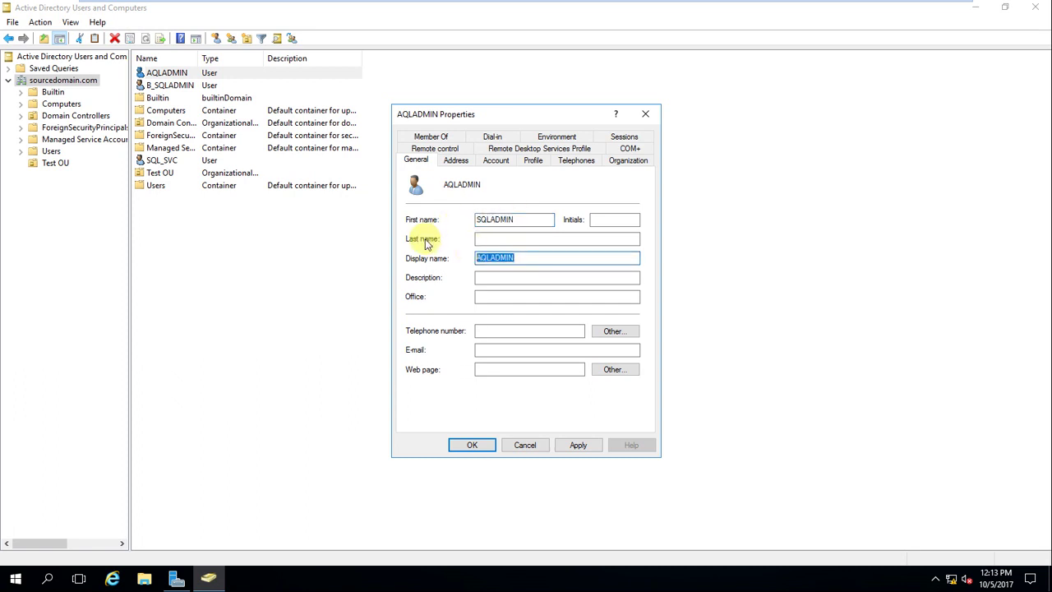
pyautogui.write('SQLADMIN')
pyautogui.click(578, 445)
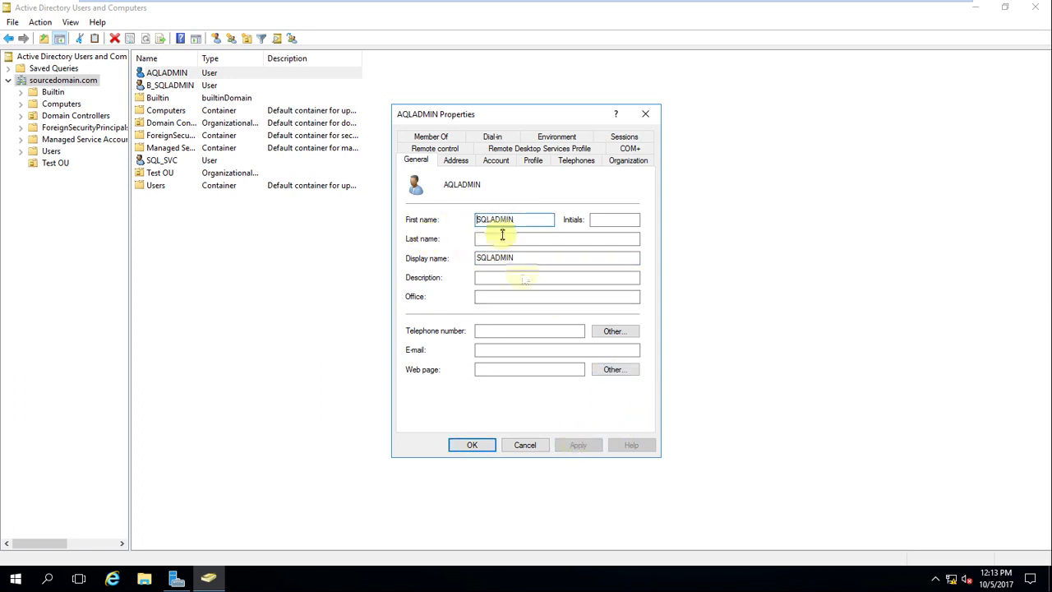
# Step: Set the user logon name to SQLADMIN on the Account tab and save the properties
pyautogui.click(497, 160)
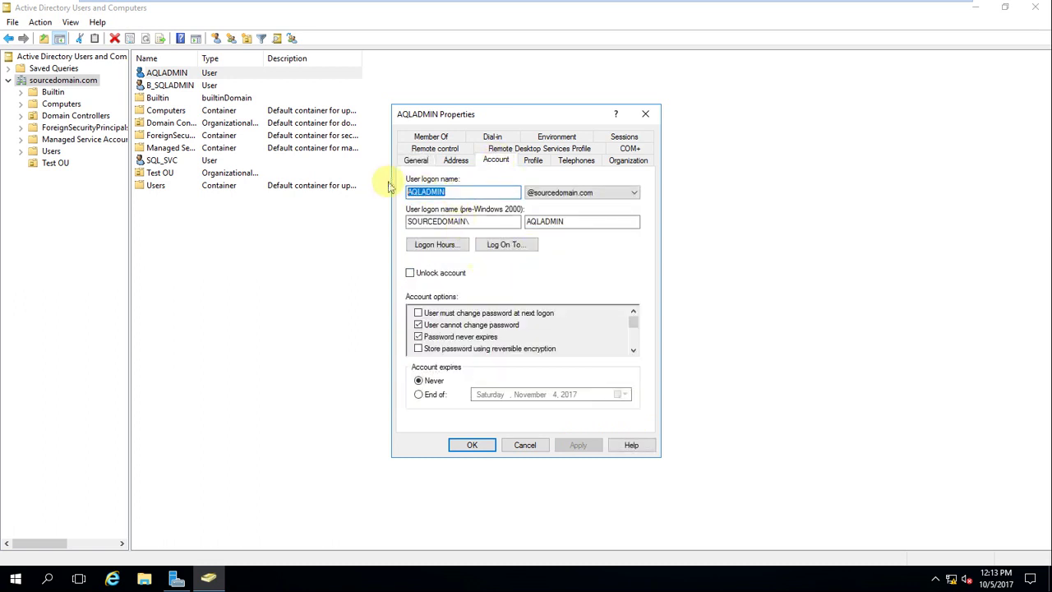
pyautogui.write('SQLADMIN')
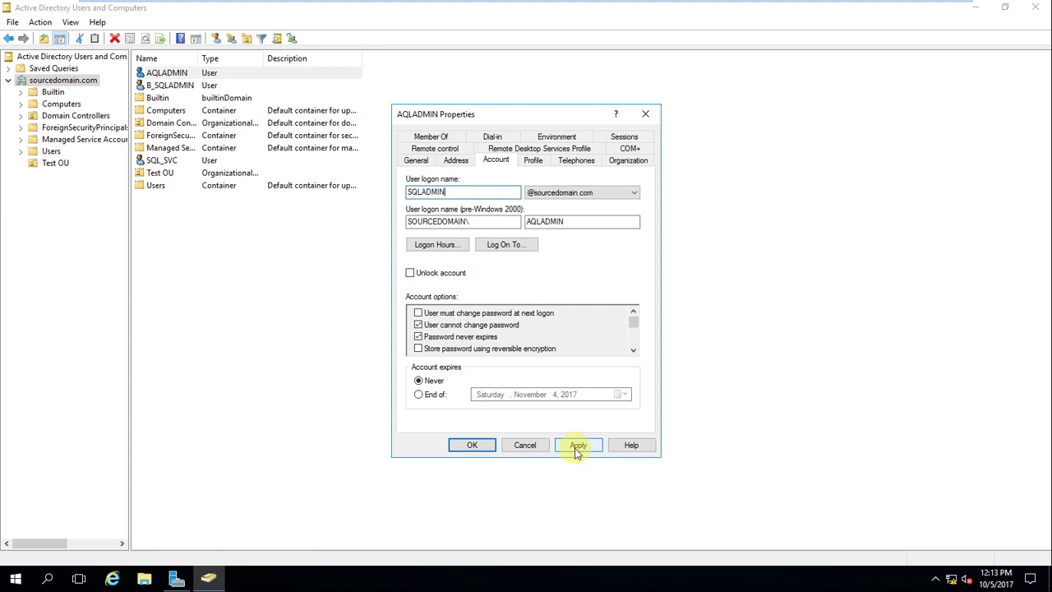
pyautogui.click(578, 446)
pyautogui.click(469, 445)
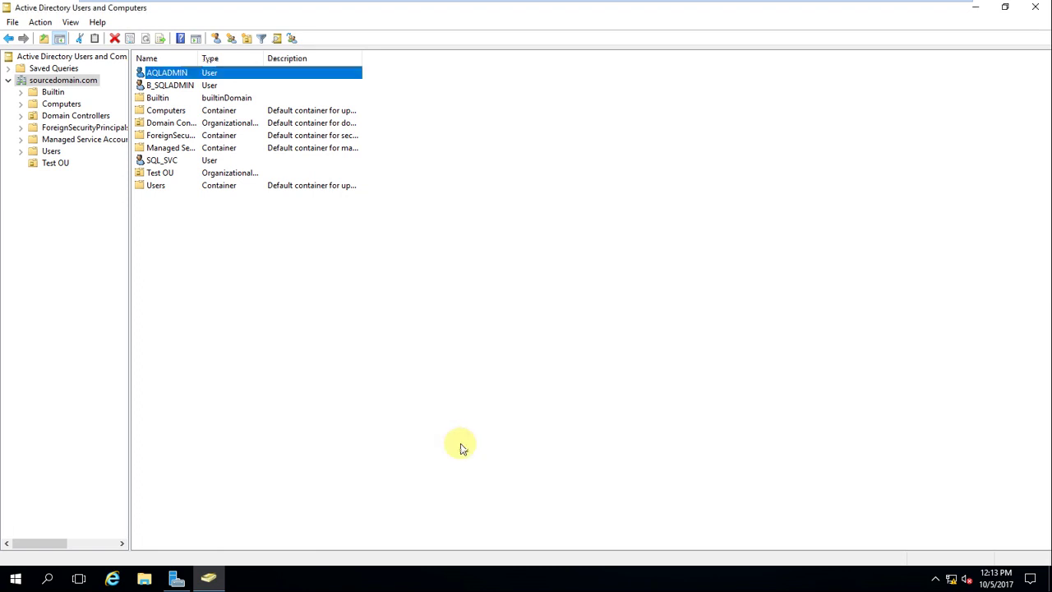
# Step: Refresh the domain list and rename the AQLADMIN object to SQLADMIN
pyautogui.click(402, 402)
pyautogui.click(119, 39)
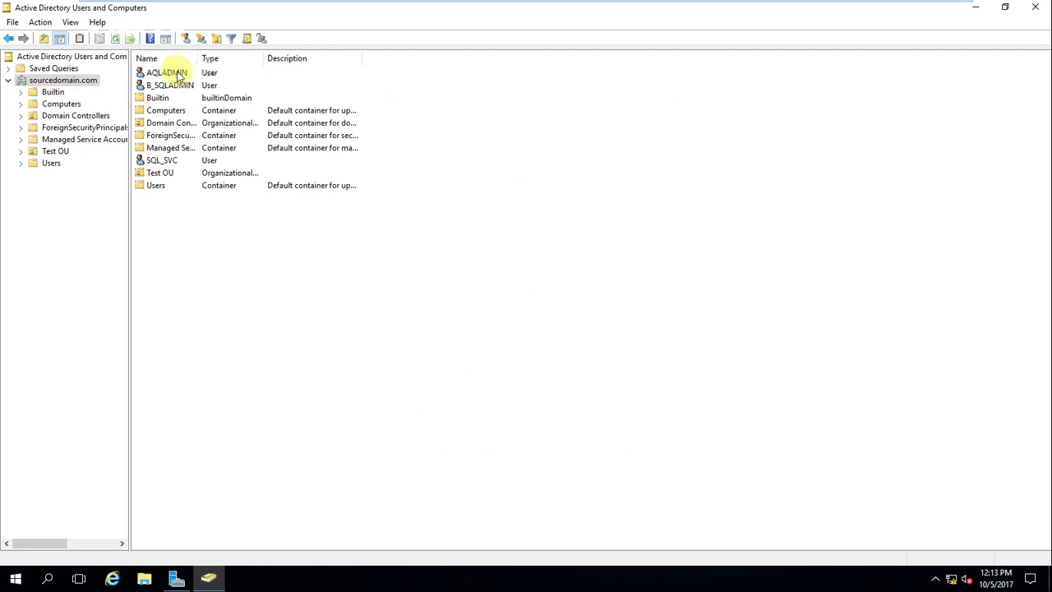
pyautogui.rightClick(176, 72)
pyautogui.click(212, 235)
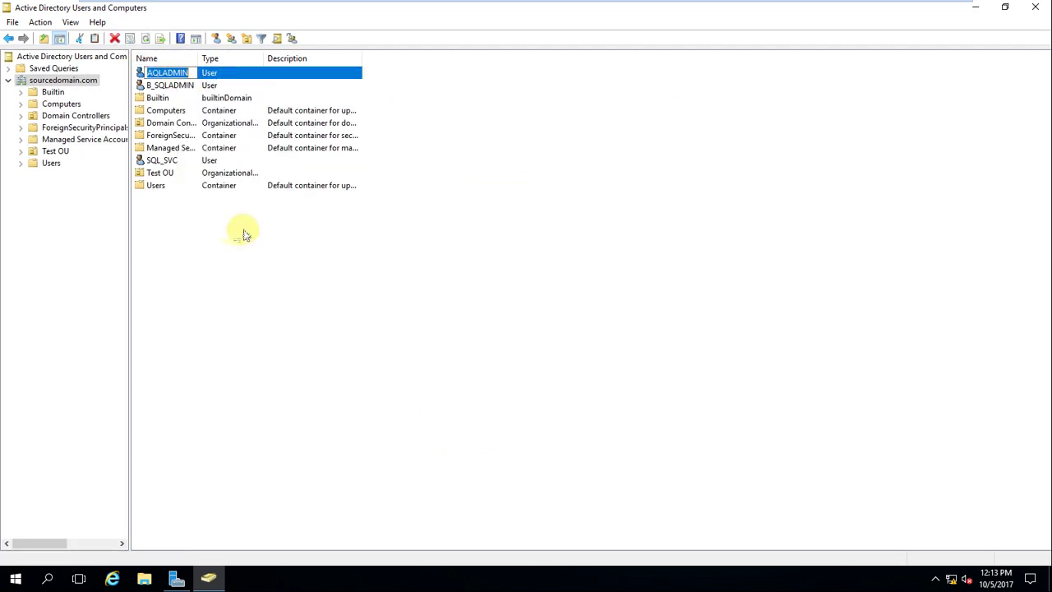
pyautogui.write('SQLADMIN')
pyautogui.press('Return')
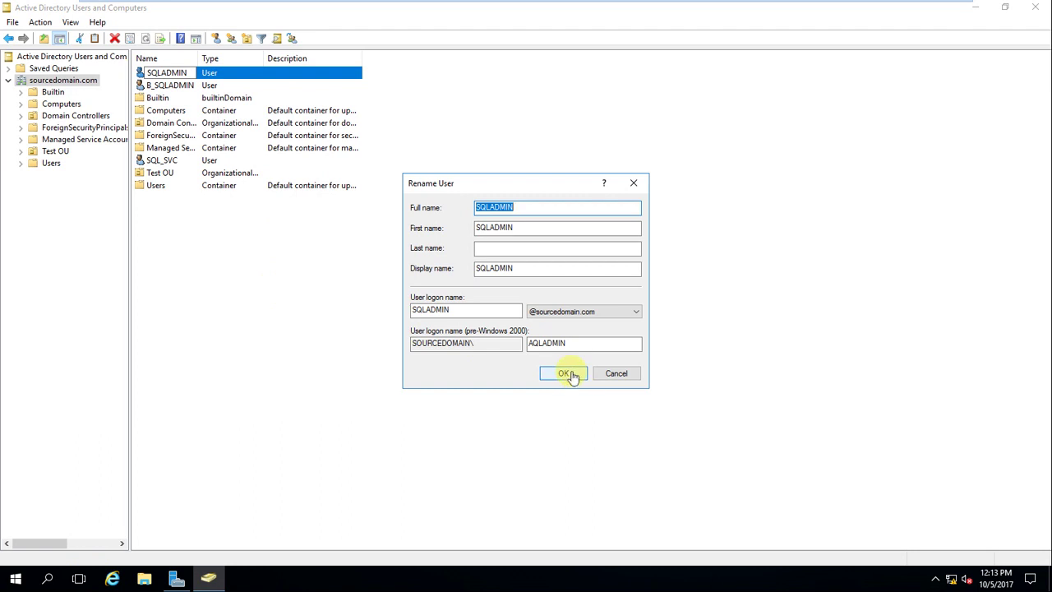
pyautogui.click(567, 373)
# Step: Refresh the list so SQLADMIN re-sorts, then switch to the Member Sourcedomain.com VM
pyautogui.click(287, 280)
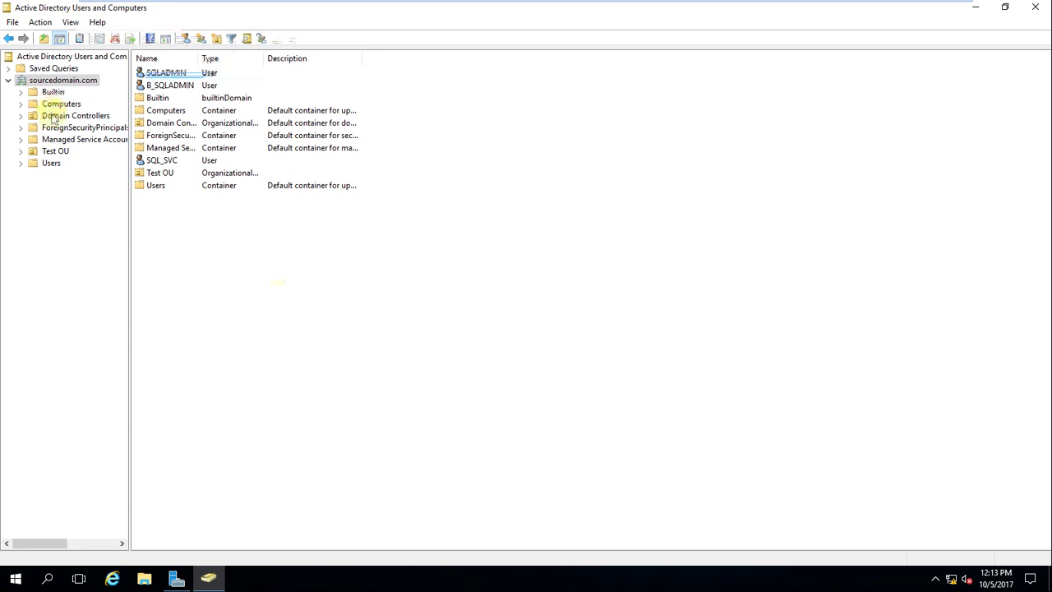
pyautogui.click(115, 38)
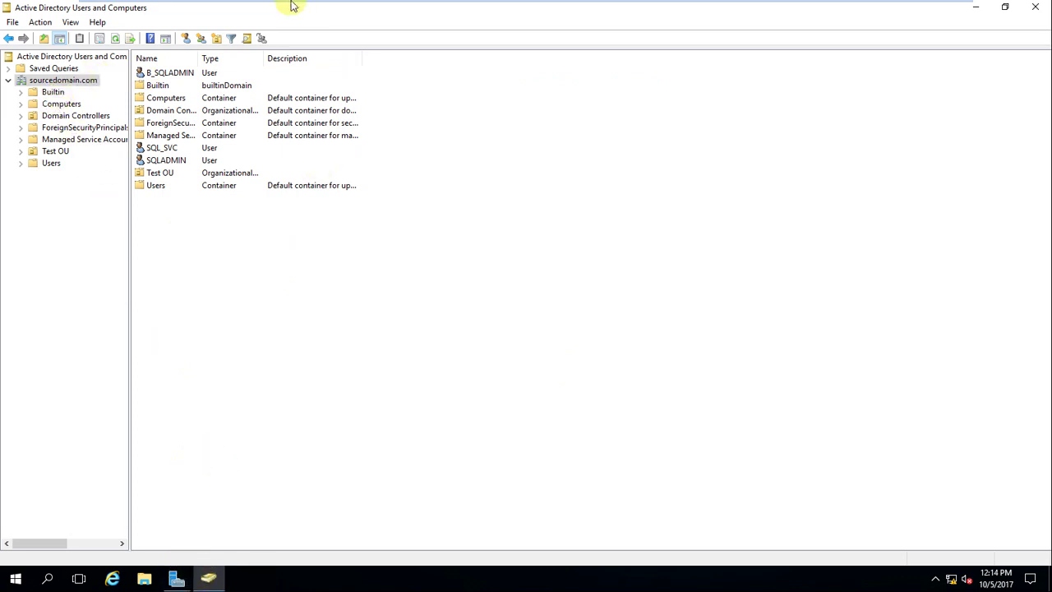
pyautogui.moveTo(488, 7)
pyautogui.click(799, 10)
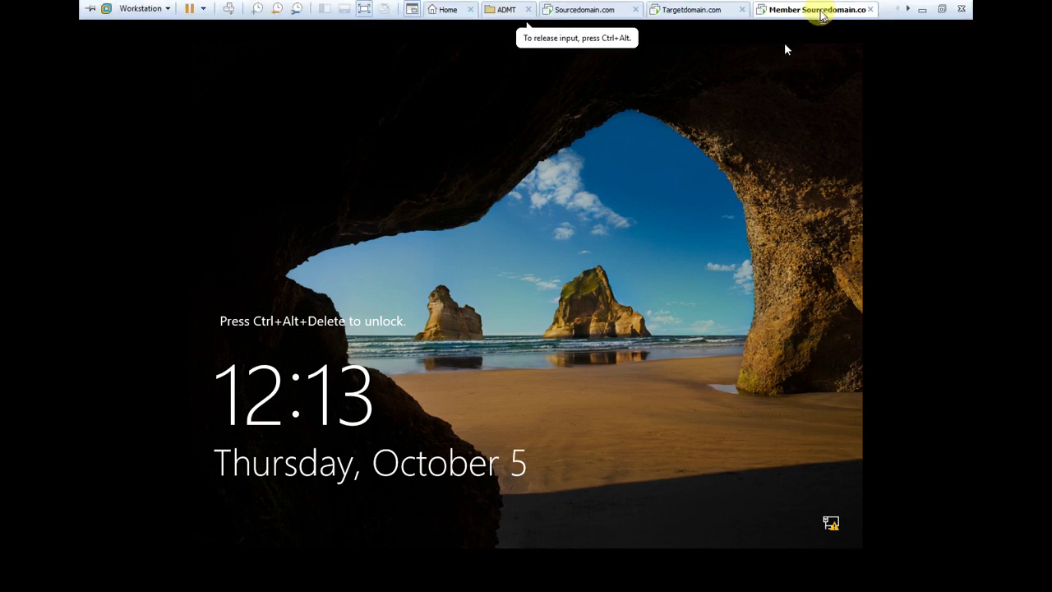
# Step: Send Ctrl+Alt+Del to the member VM and sign in as Administrator
pyautogui.rightClick(821, 12)
pyautogui.click(869, 86)
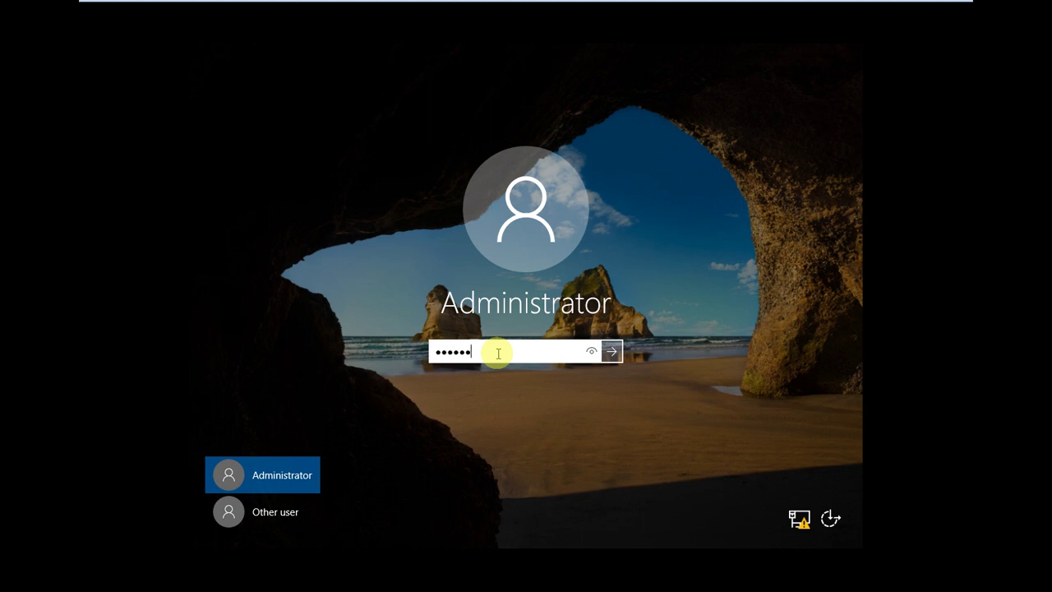
pyautogui.press('Return')
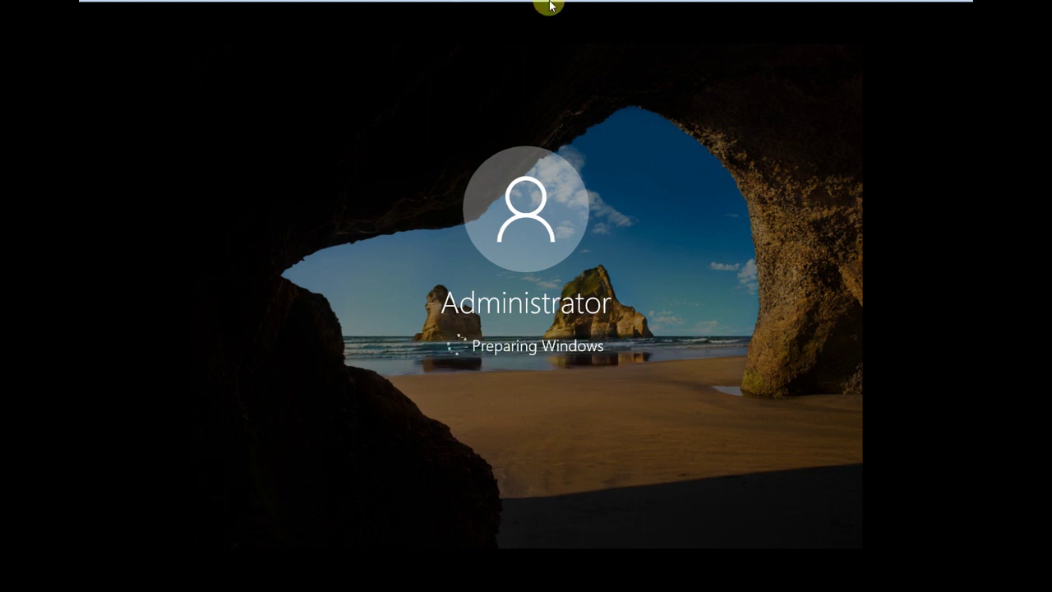
pyautogui.moveTo(550, 5)
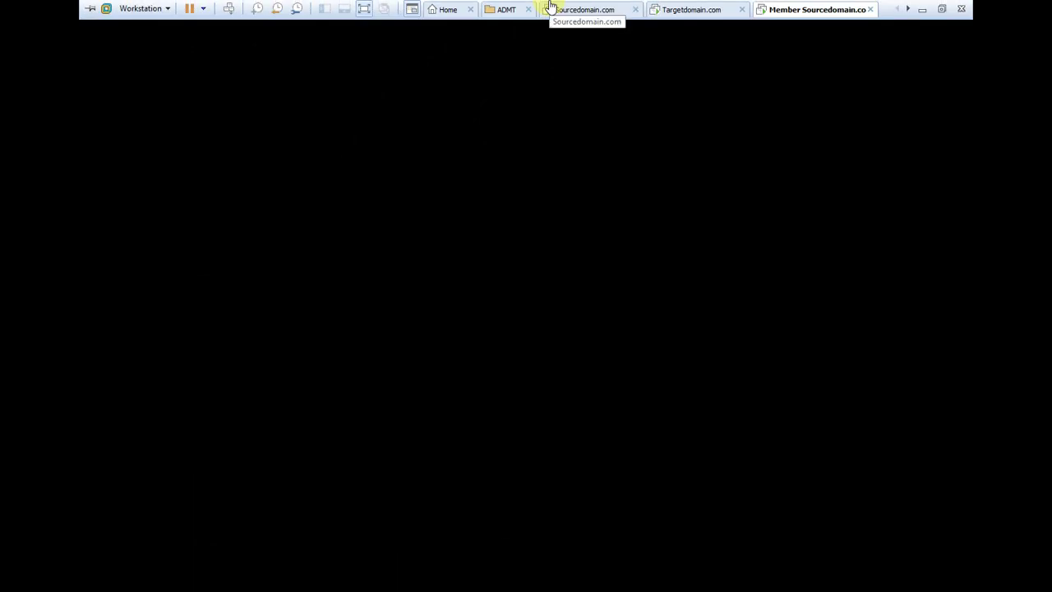
pyautogui.click(752, 46)
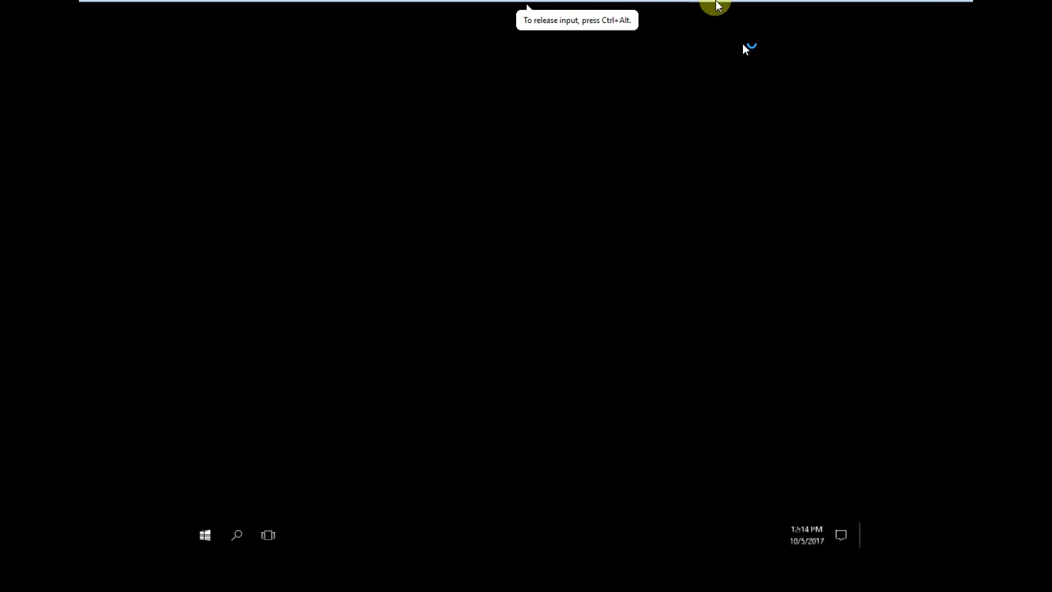
# Step: Enter the comment 'm' in Shutdown Event Tracker and dismiss it
pyautogui.moveTo(715, 5)
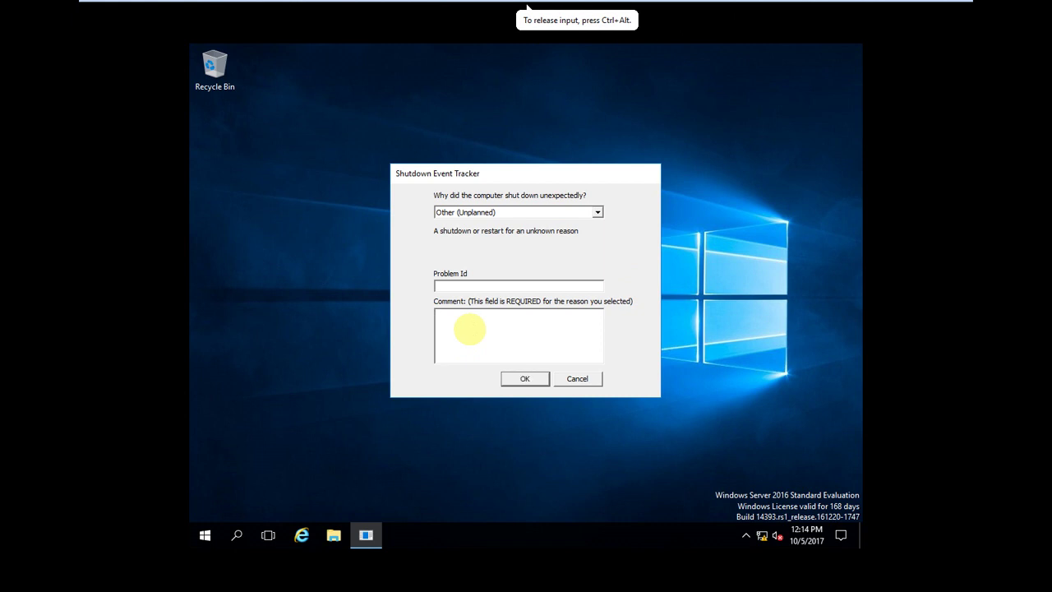
pyautogui.write('m')
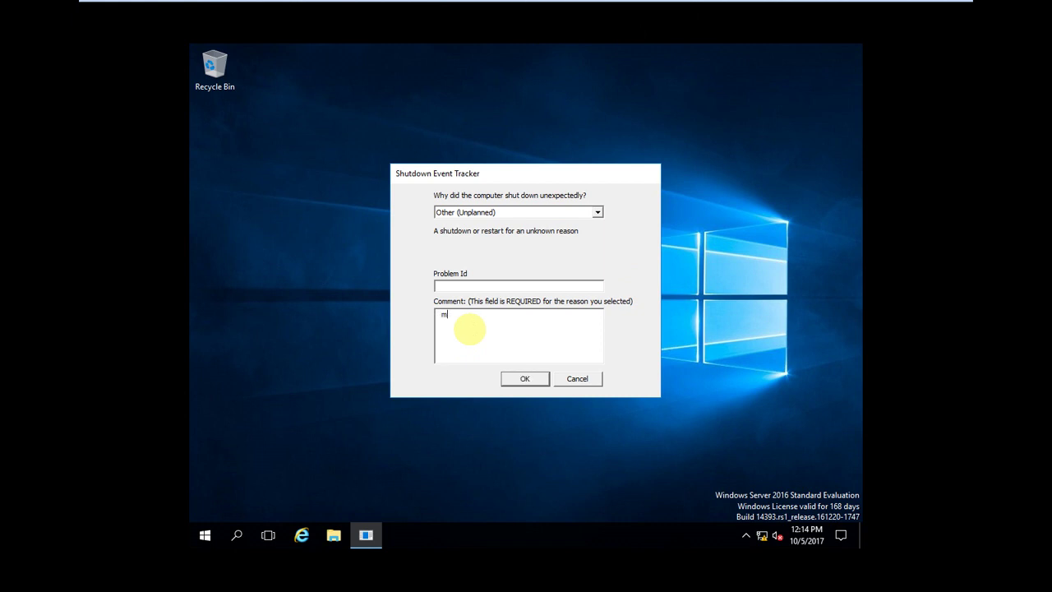
pyautogui.click(524, 380)
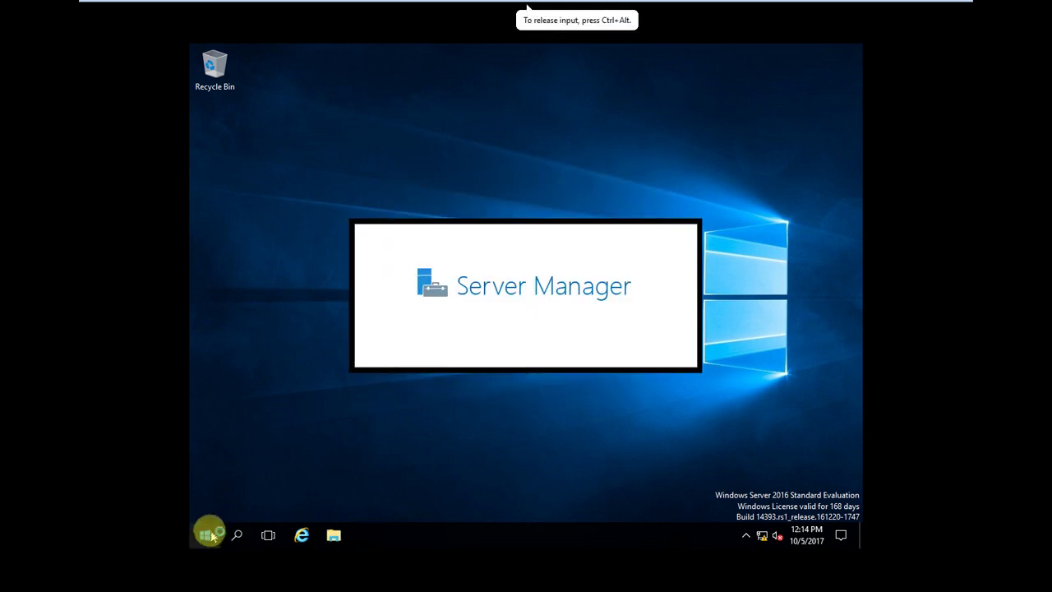
# Step: Dismiss the VM tab menu and open a File Explorer window on Member1
pyautogui.click(205, 535)
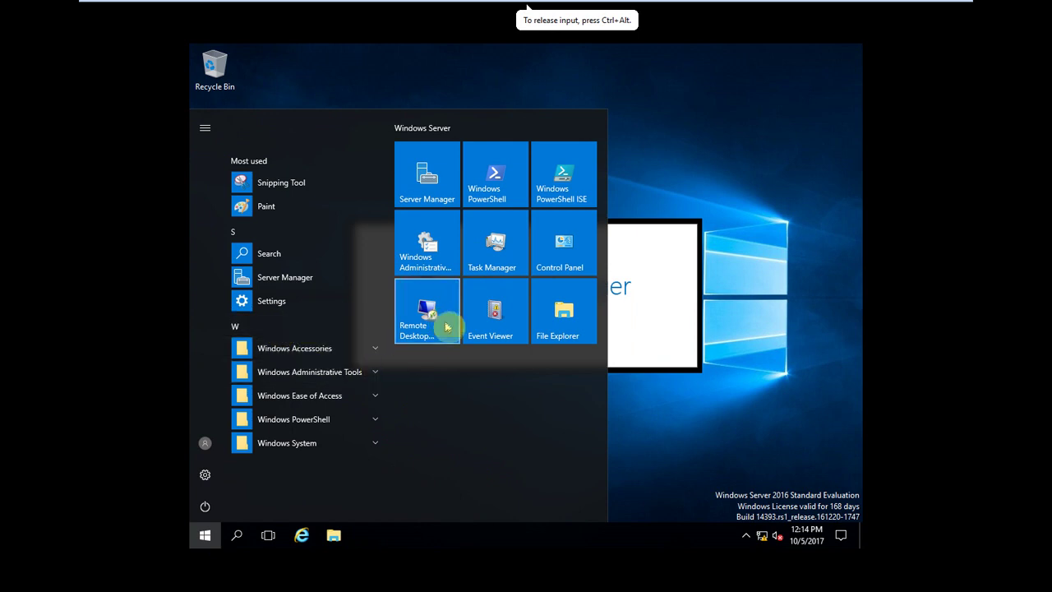
pyautogui.moveTo(604, 8)
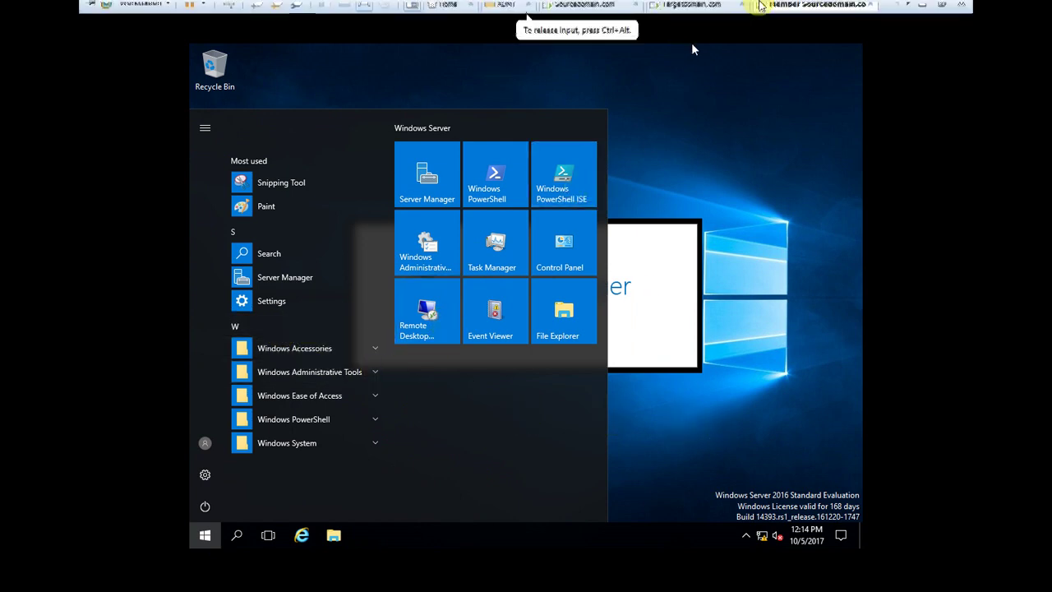
pyautogui.rightClick(793, 10)
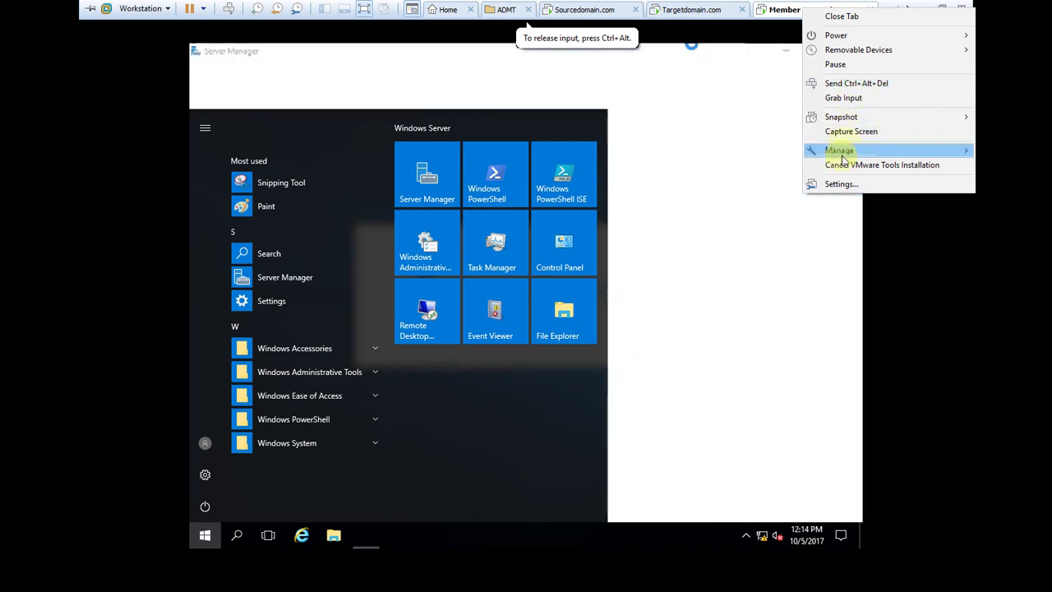
pyautogui.click(333, 536)
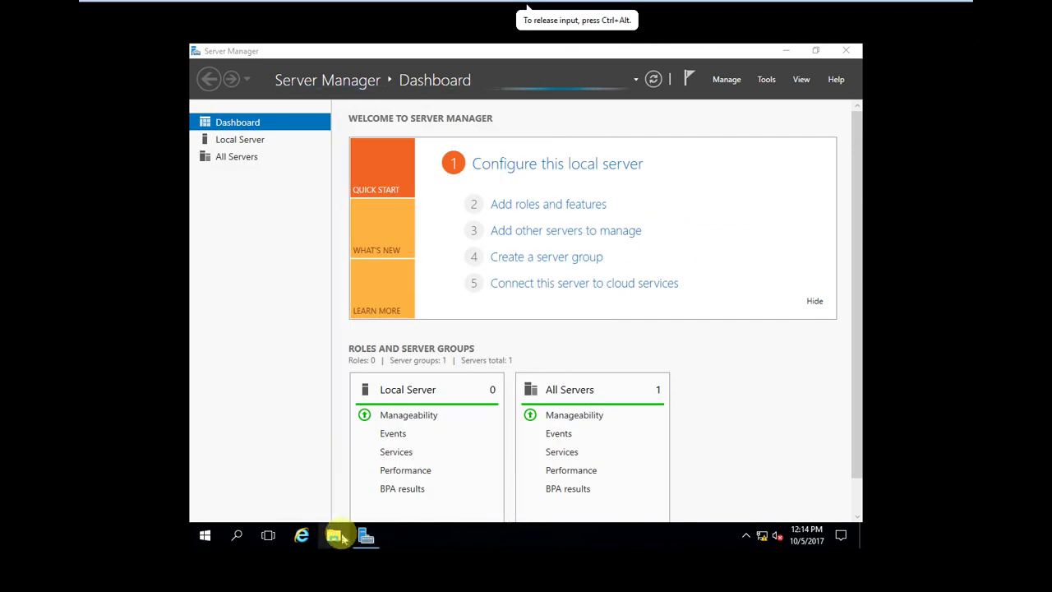
pyautogui.click(337, 536)
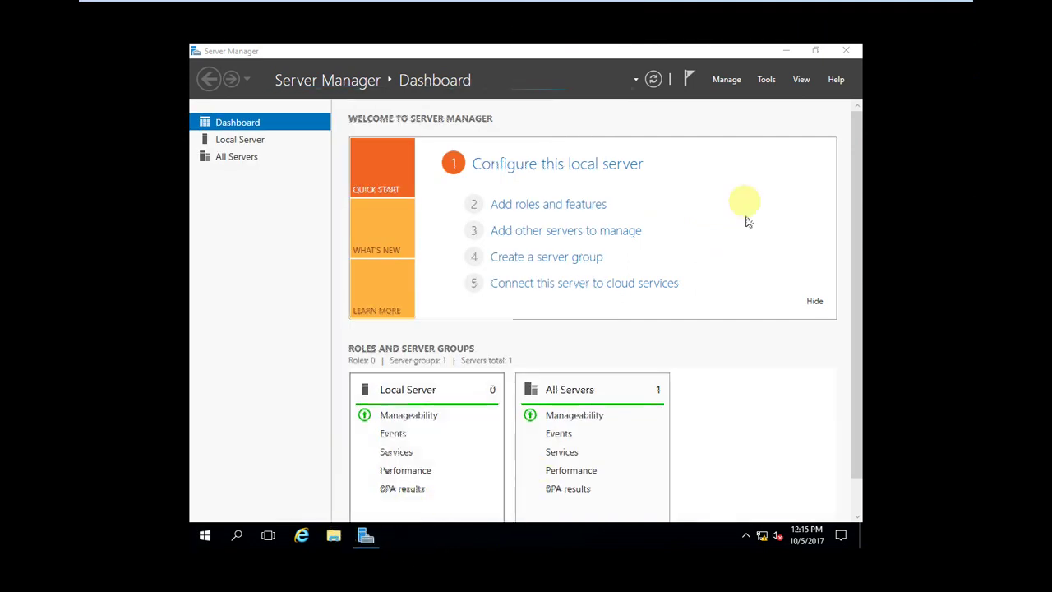
pyautogui.scroll(-1, 747, 216)
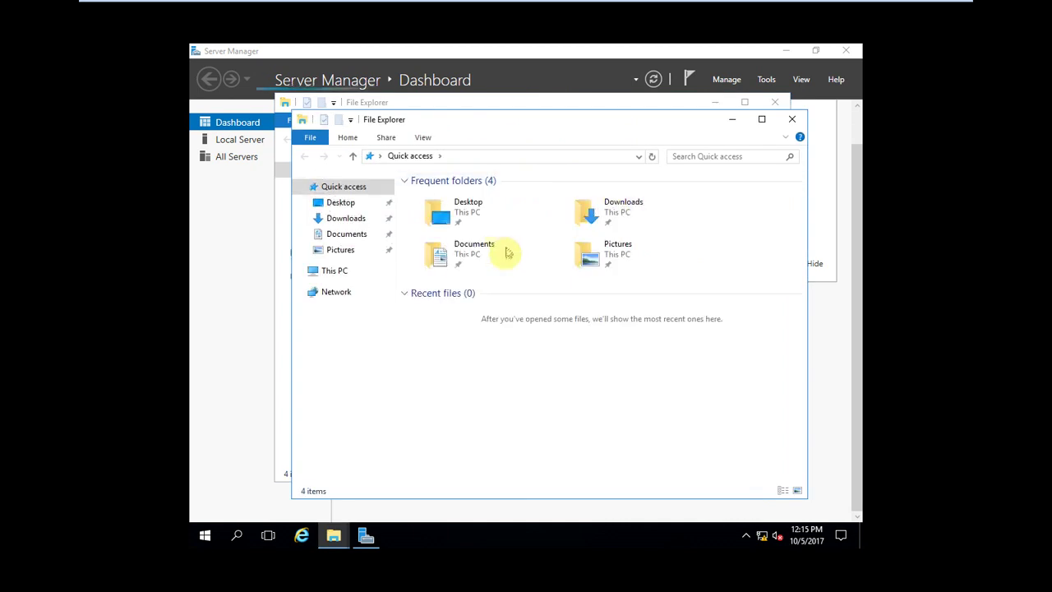
# Step: Launch the VMware Tools installer from DVD Drive (D:) under This PC
pyautogui.click(345, 272)
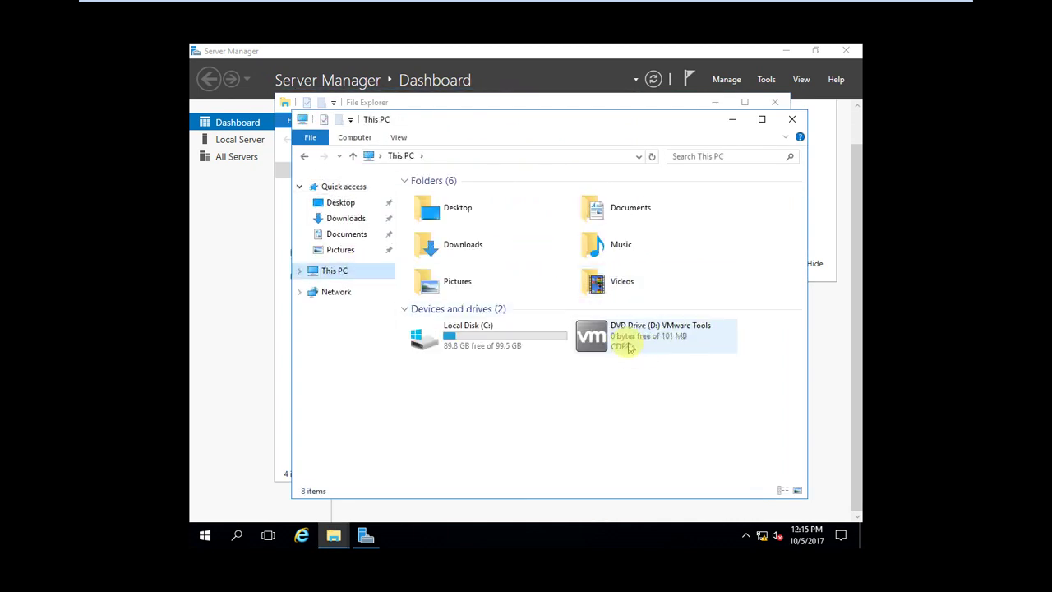
pyautogui.click(629, 348)
pyautogui.doubleClick(631, 345)
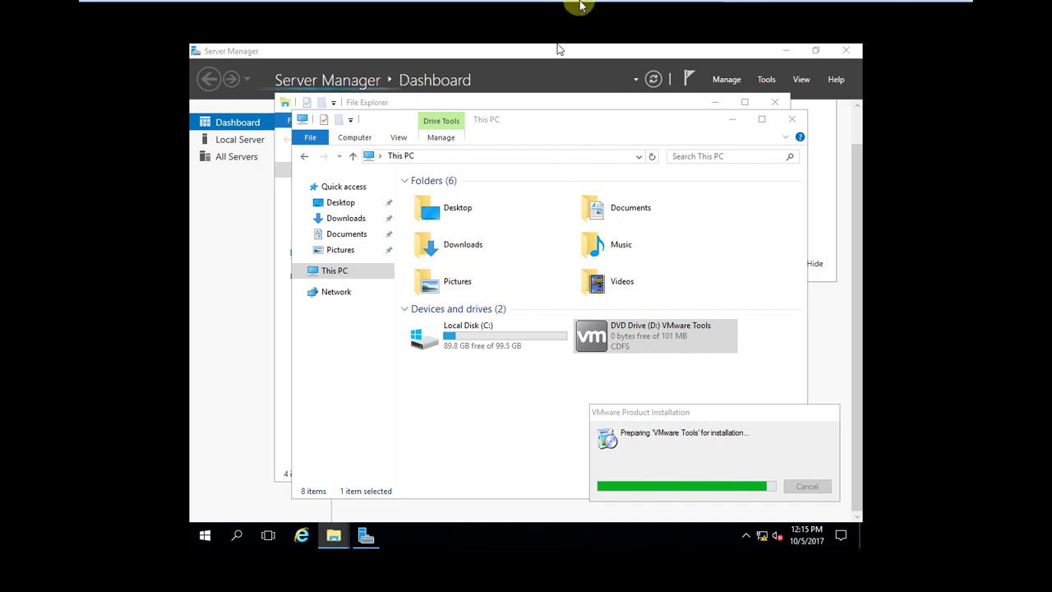
pyautogui.moveTo(695, 23)
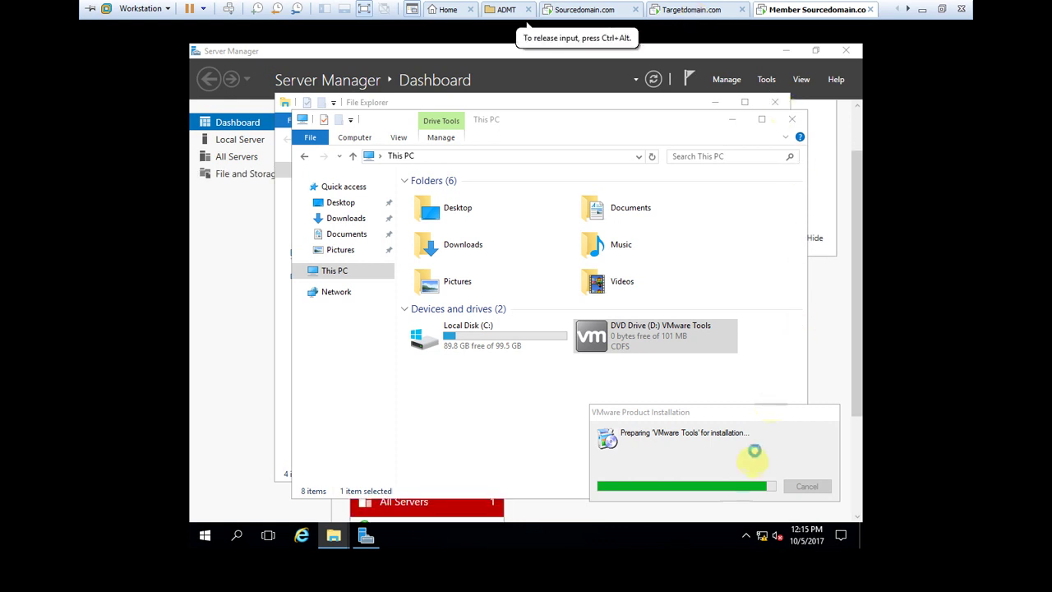
pyautogui.click(718, 457)
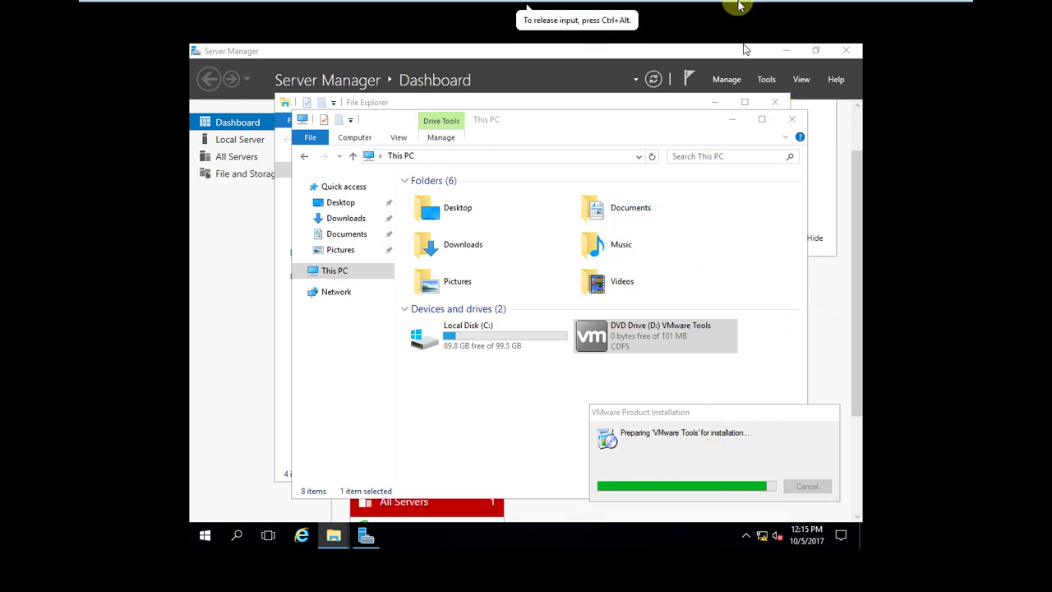
# Step: Return to the Sourcedomain.com VM and list the Users container in Active Directory
pyautogui.moveTo(739, 7)
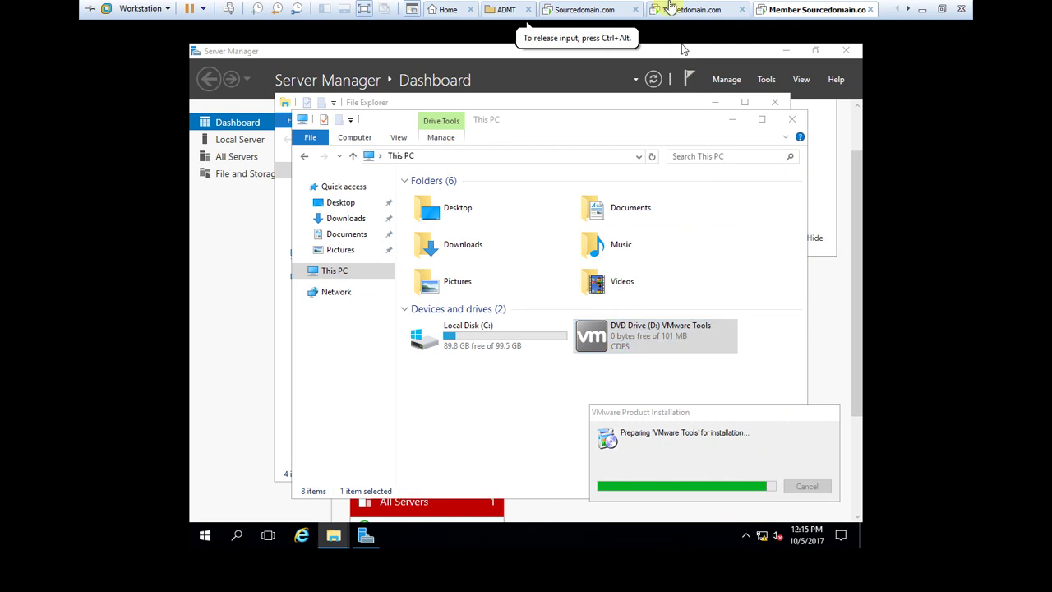
pyautogui.click(601, 17)
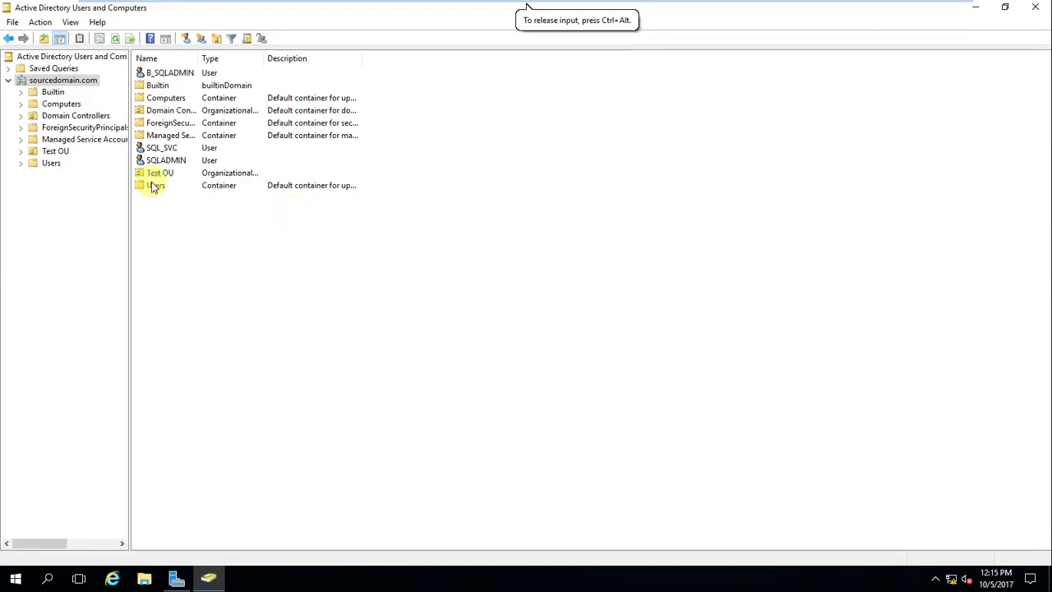
pyautogui.click(698, 11)
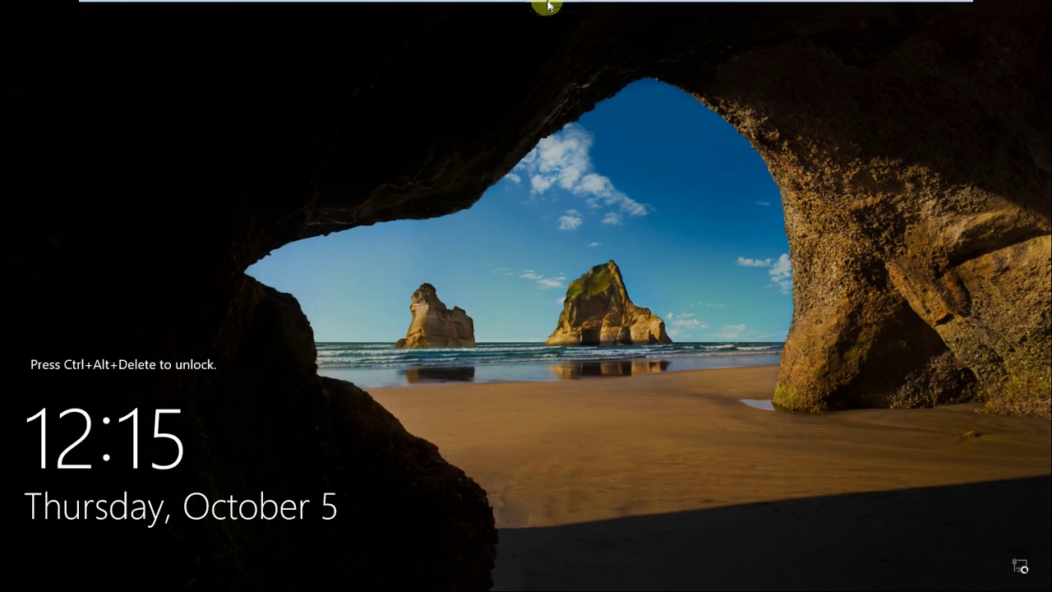
pyautogui.click(585, 10)
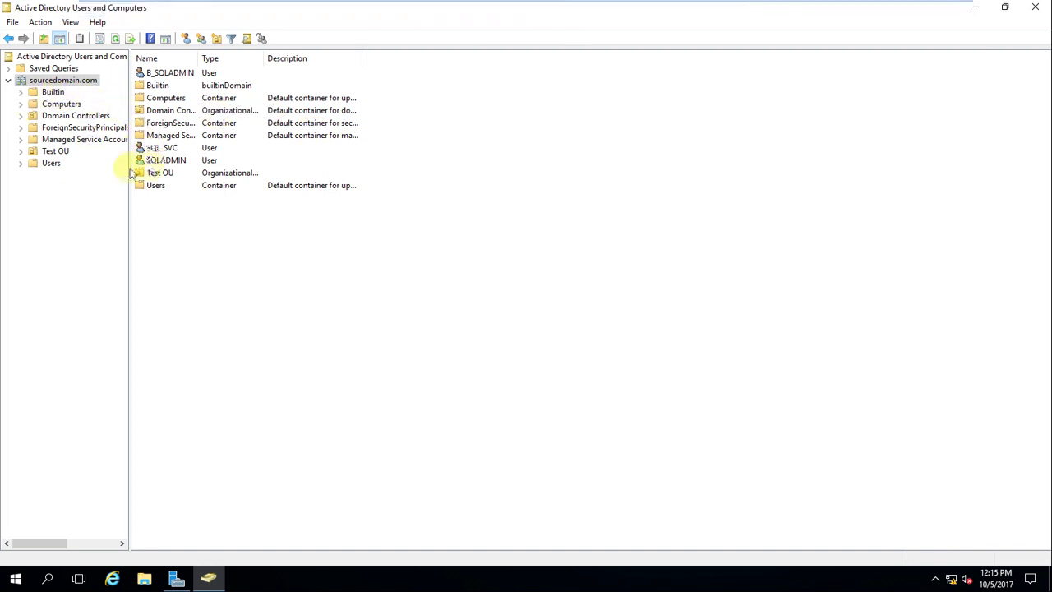
pyautogui.click(55, 166)
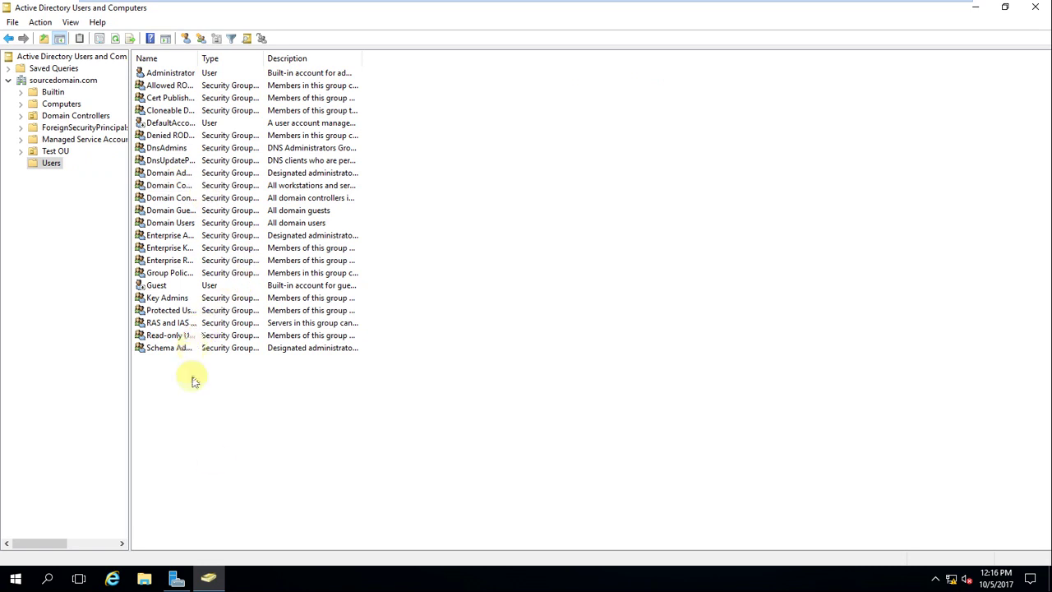
pyautogui.moveTo(764, 3)
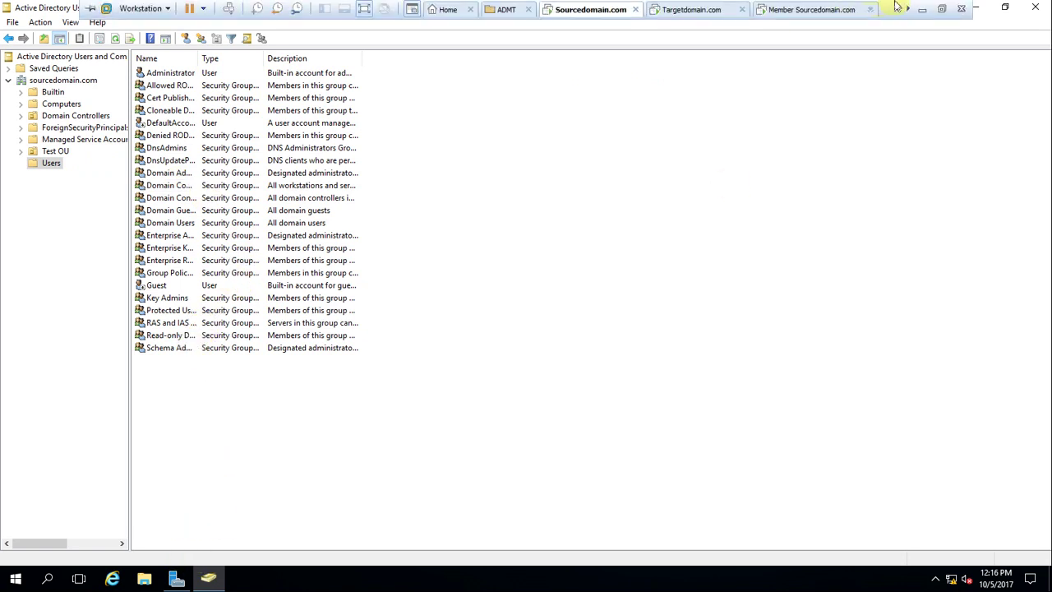
# Step: In the OneNote notes, change the user name prefix from NYuser1 to Suser1
pyautogui.click(921, 9)
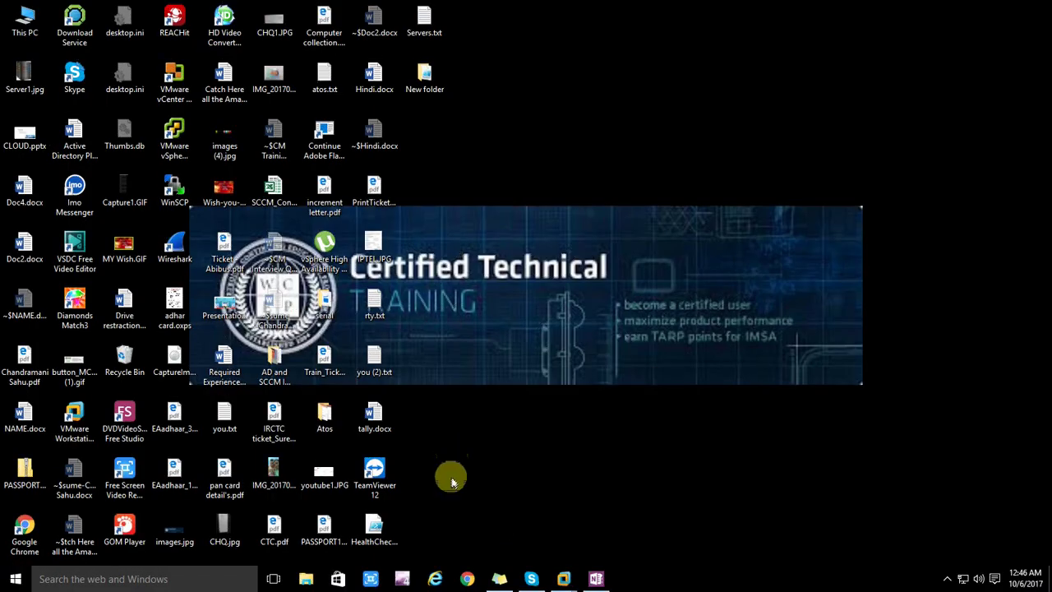
pyautogui.click(594, 578)
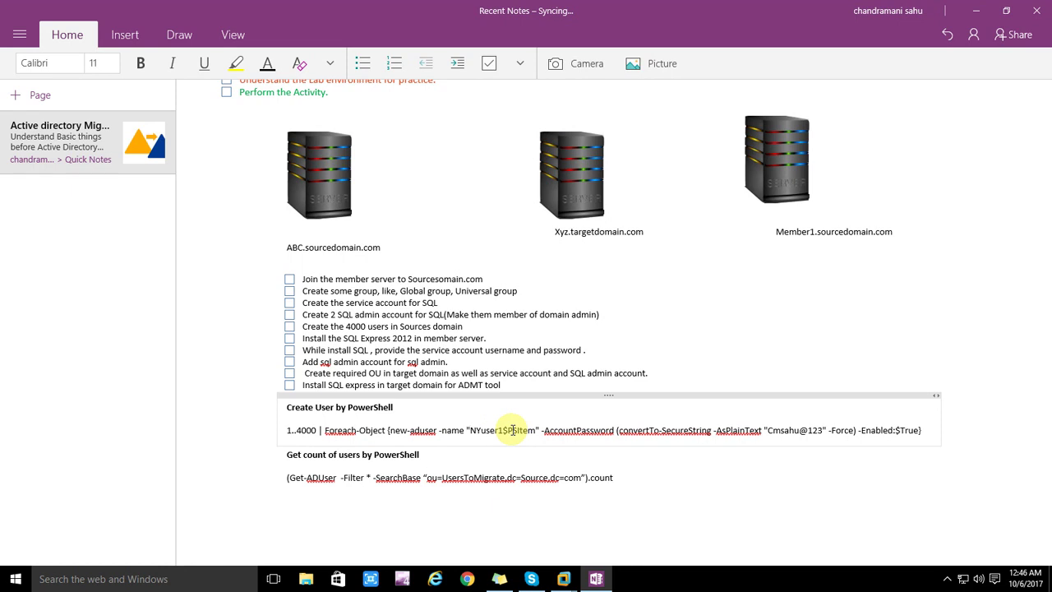
pyautogui.press('BackSpace')
pyautogui.press('BackSpace')
pyautogui.write('S')
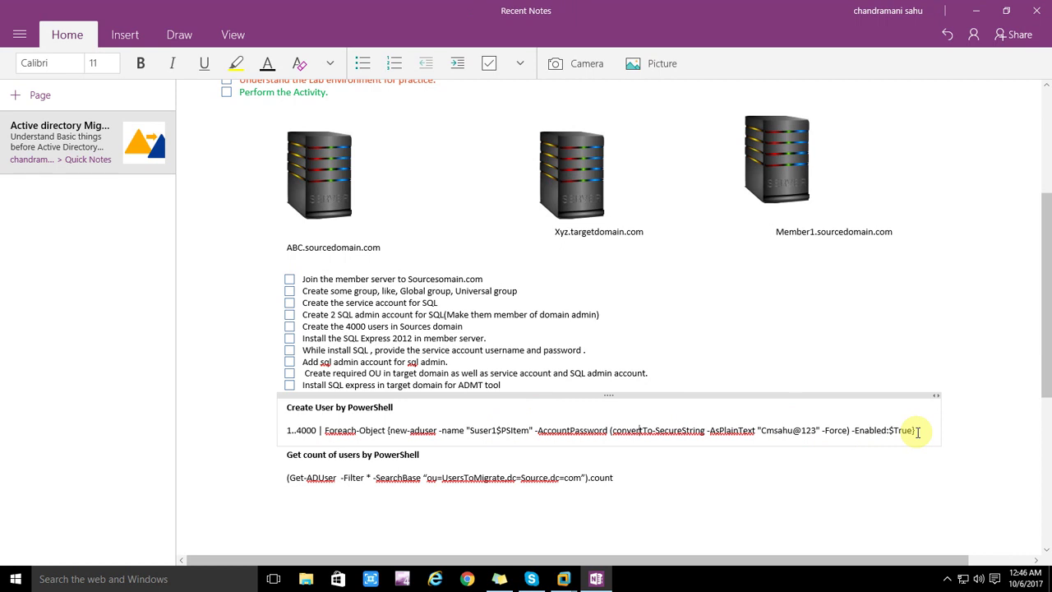
# Step: Select the create-user PowerShell command line and go back to the Targetdomain.com VM
pyautogui.moveTo(917, 431); pyautogui.dragTo(292, 433)
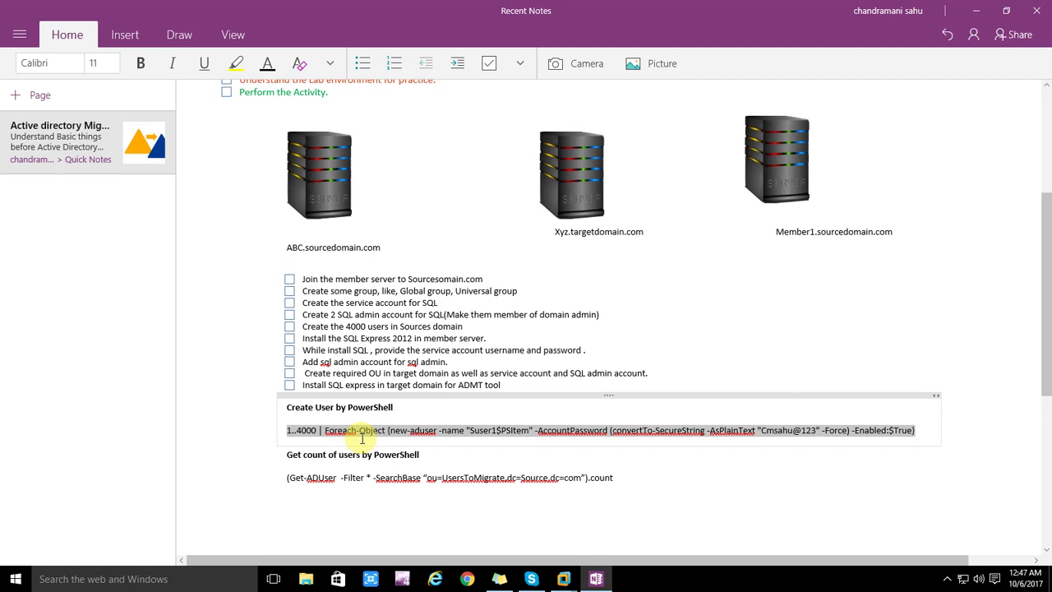
pyautogui.moveTo(570, 579)
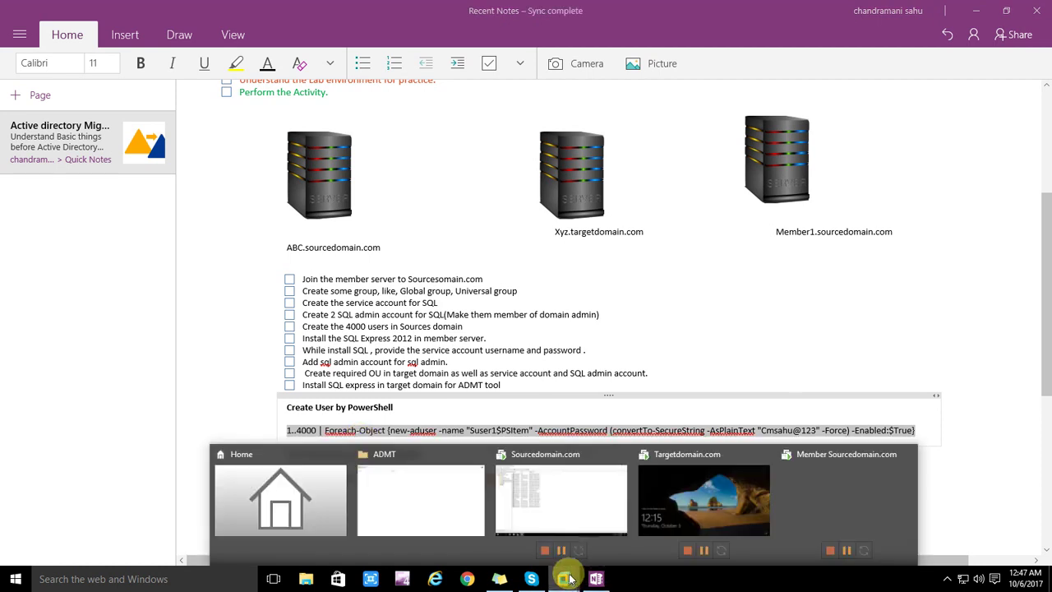
pyautogui.click(703, 499)
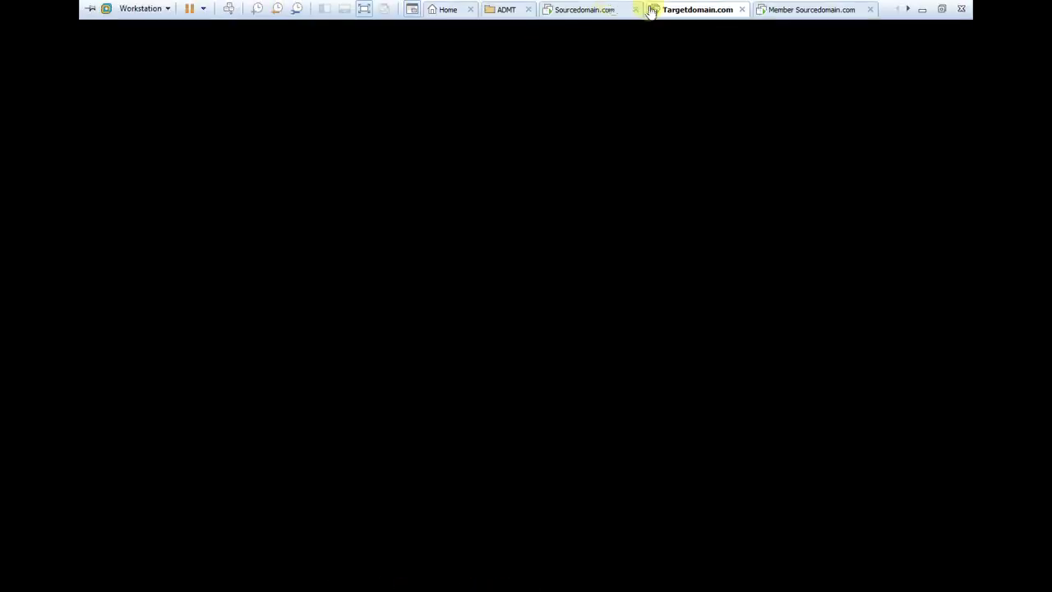
# Step: On the Sourcedomain.com VM, launch Windows PowerShell via search and get a fresh prompt
pyautogui.click(598, 9)
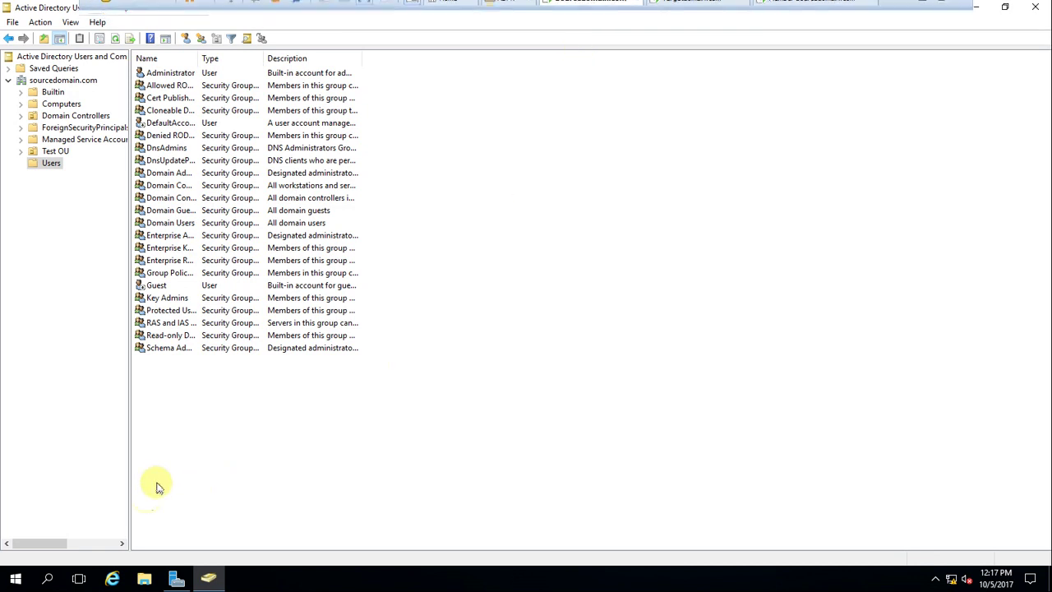
pyautogui.click(49, 580)
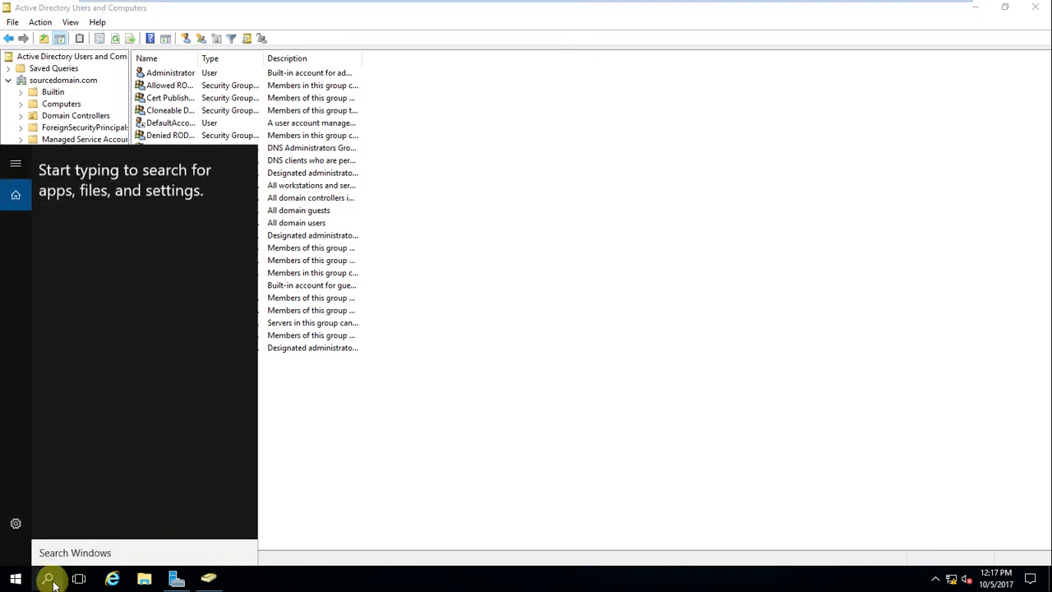
pyautogui.write('p')
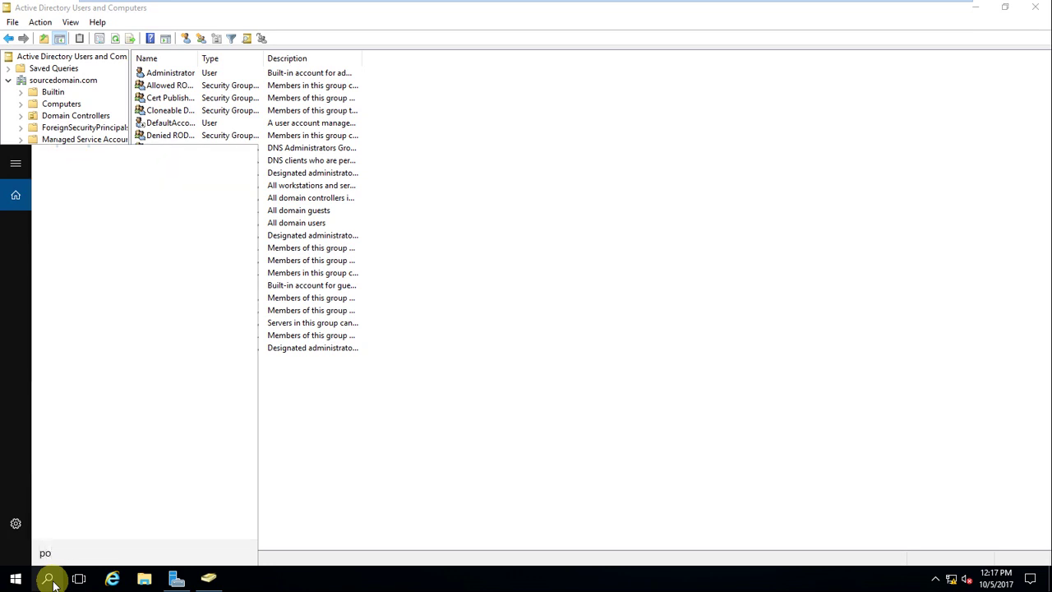
pyautogui.write('ower')
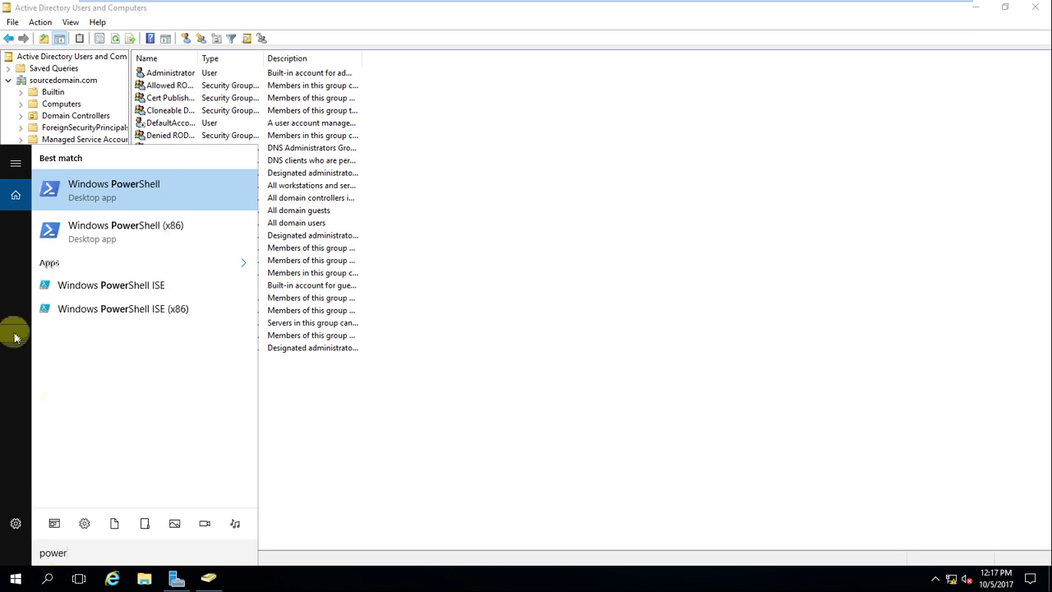
pyautogui.click(106, 197)
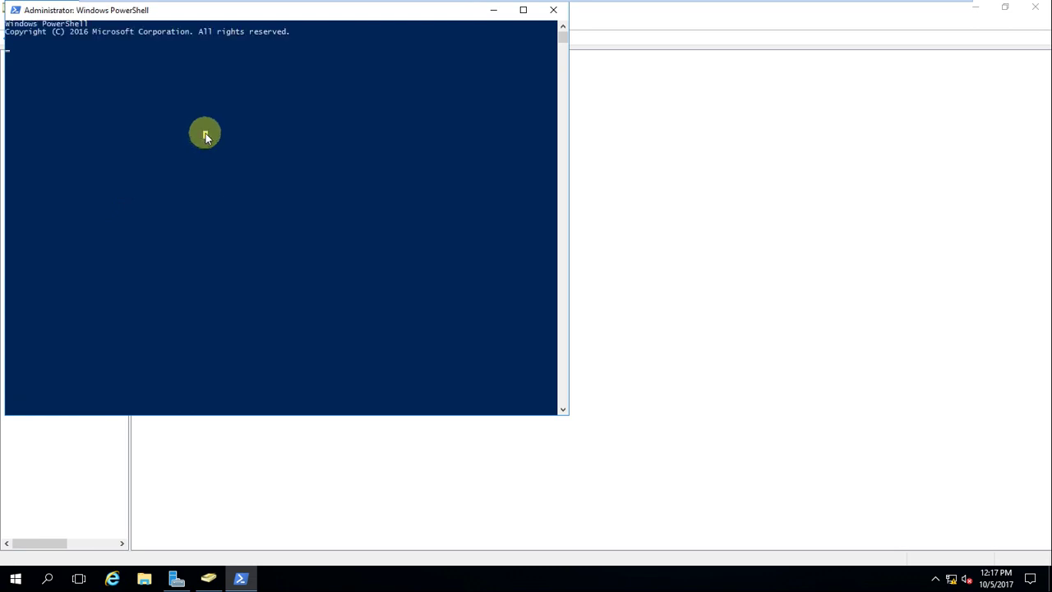
pyautogui.click(251, 109)
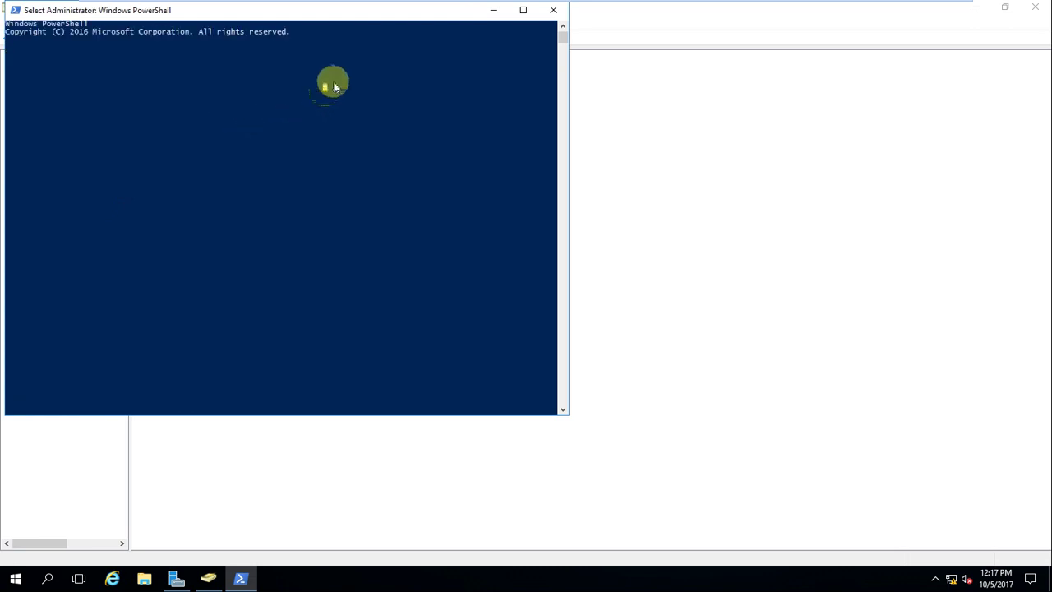
pyautogui.press('Return')
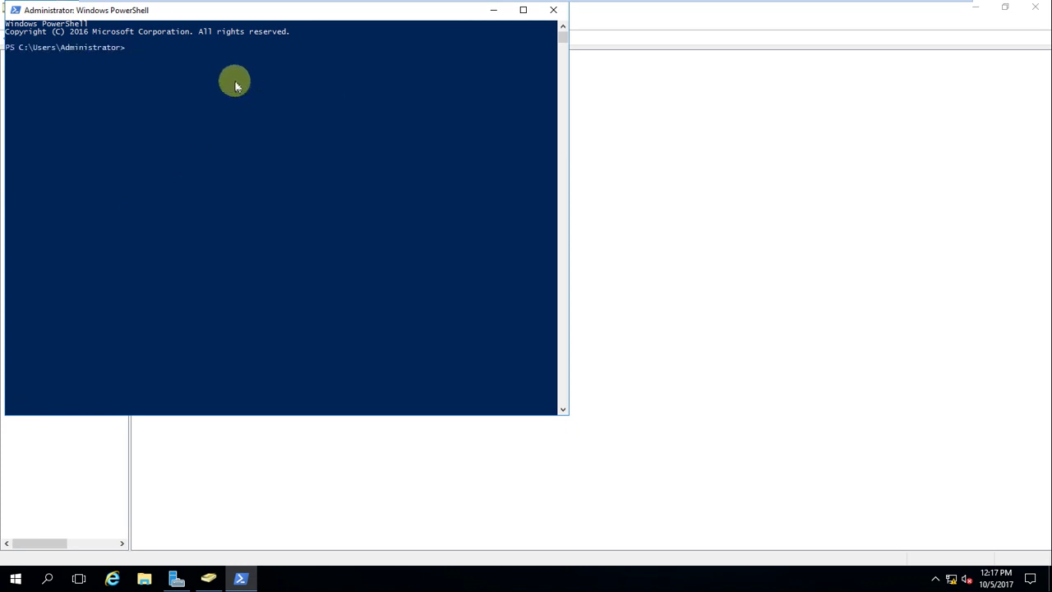
pyautogui.press('Return')
pyautogui.press('Return')
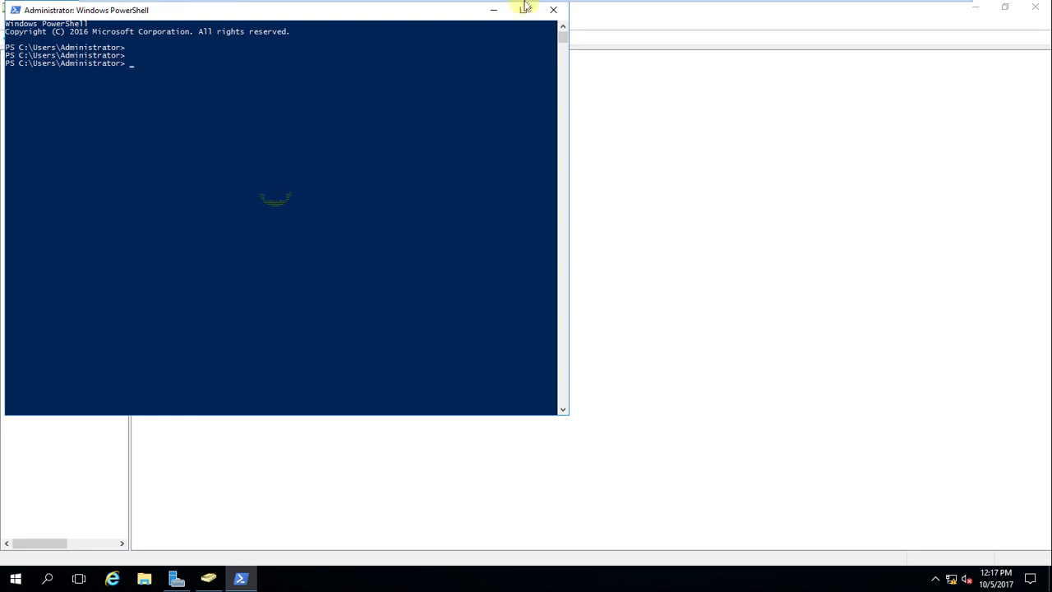
# Step: Enable shared folders for the Sourcedomain.com VM until the next power off
pyautogui.moveTo(598, 7)
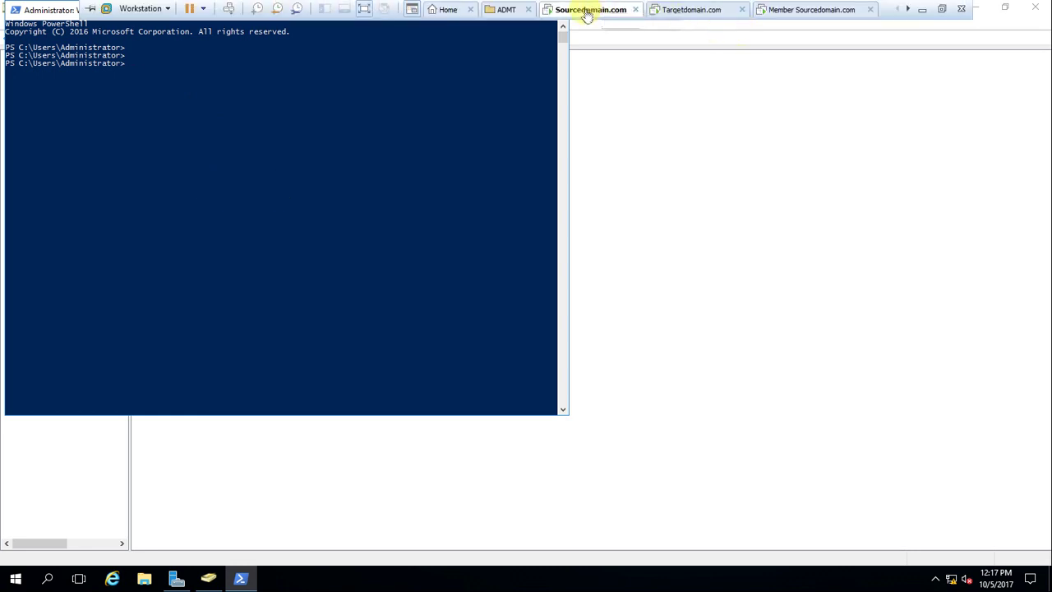
pyautogui.rightClick(588, 13)
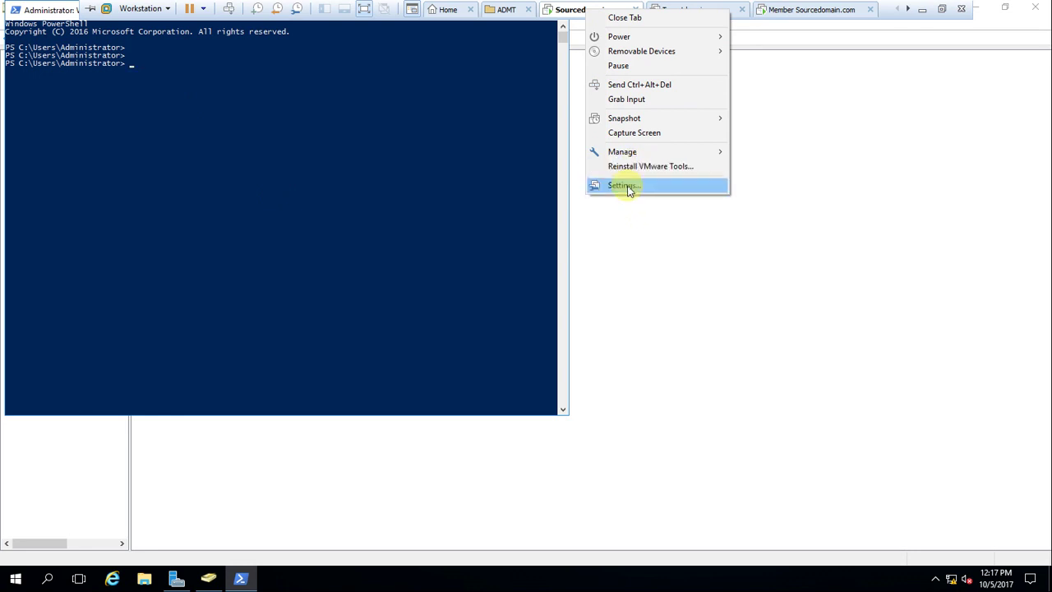
pyautogui.click(624, 186)
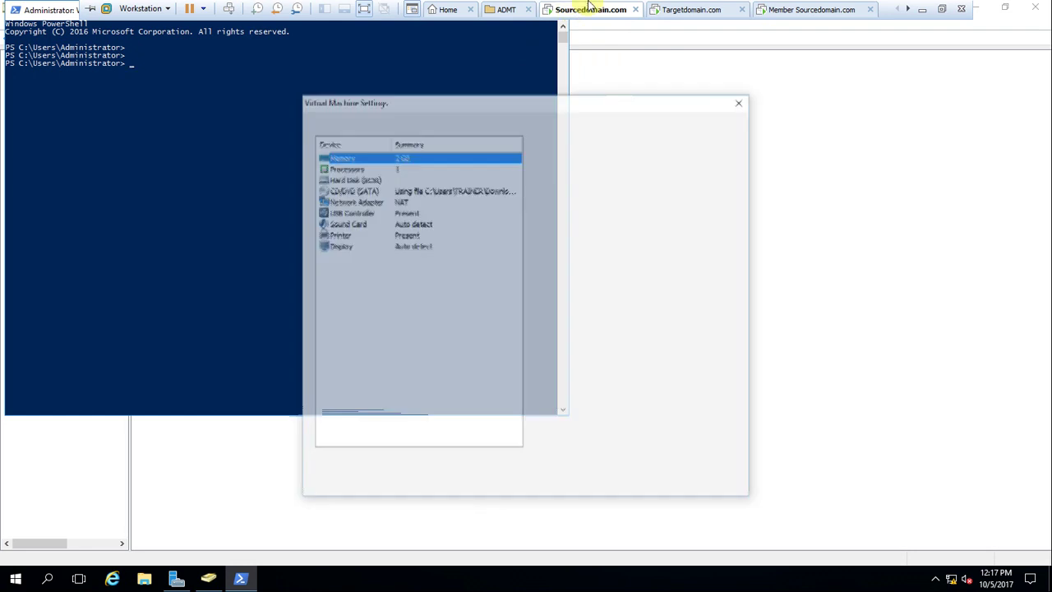
pyautogui.click(359, 121)
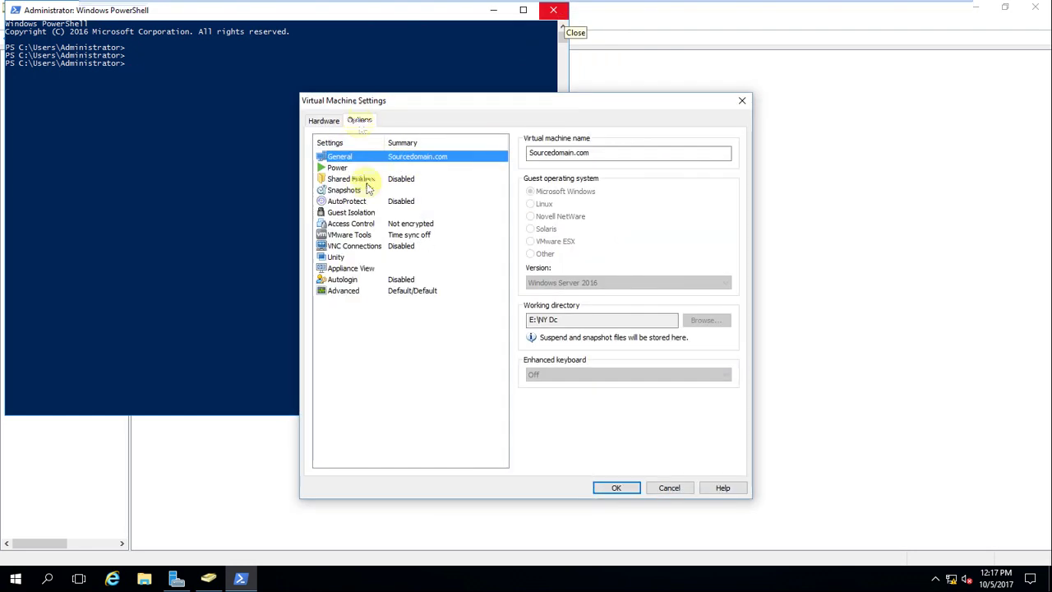
pyautogui.click(350, 179)
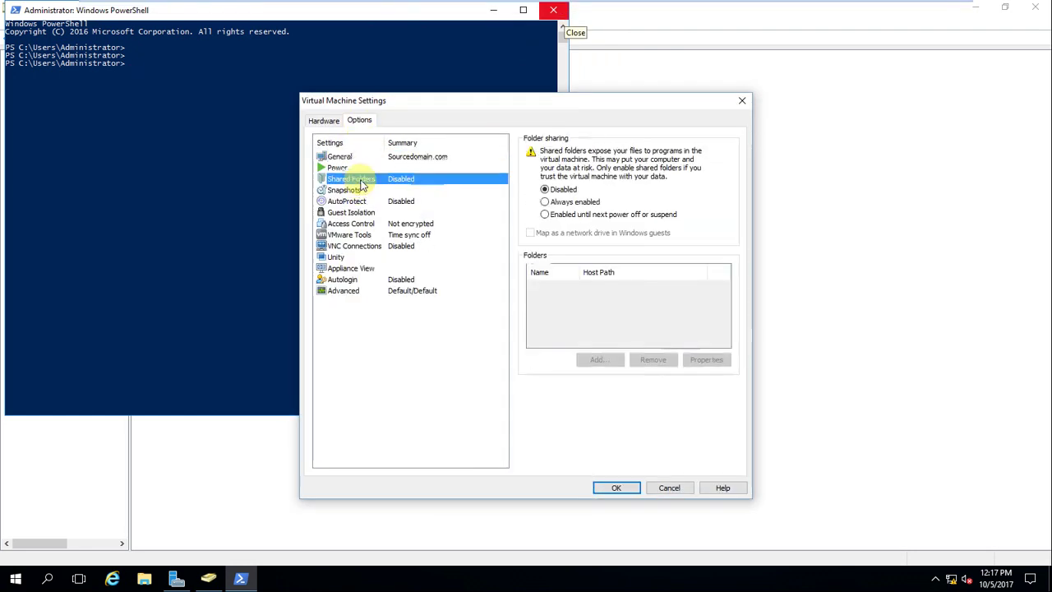
pyautogui.click(547, 216)
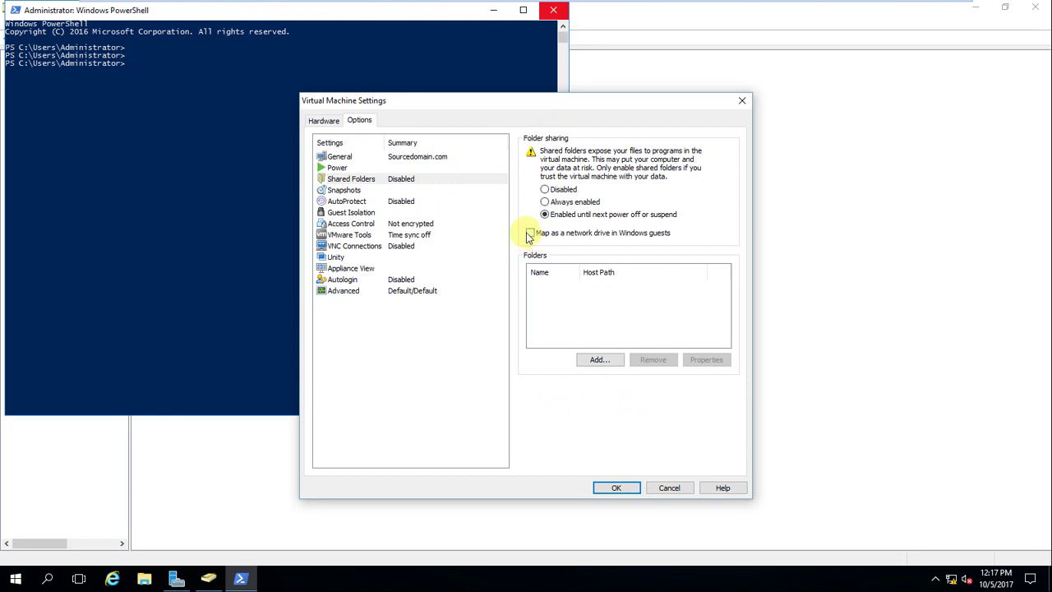
# Step: Add host folder D:\Active directory migration tool as a share and save the settings
pyautogui.click(598, 359)
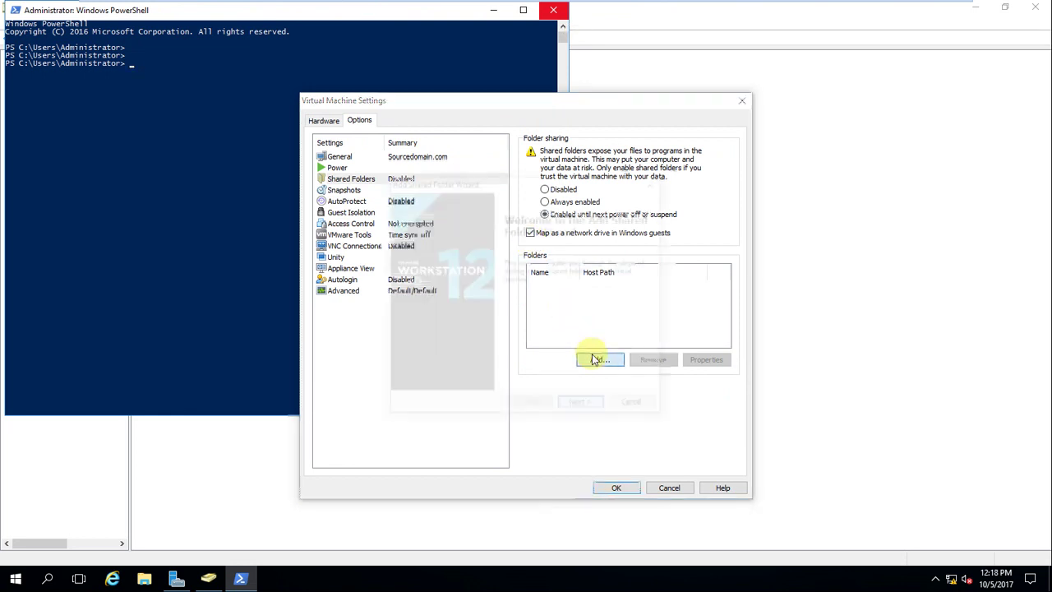
pyautogui.click(583, 406)
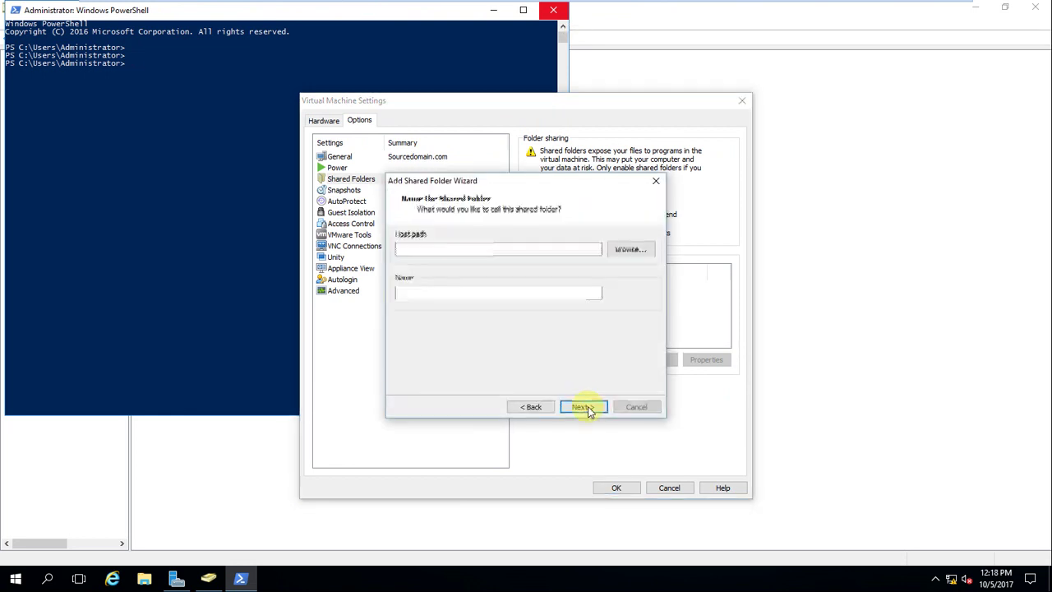
pyautogui.click(631, 250)
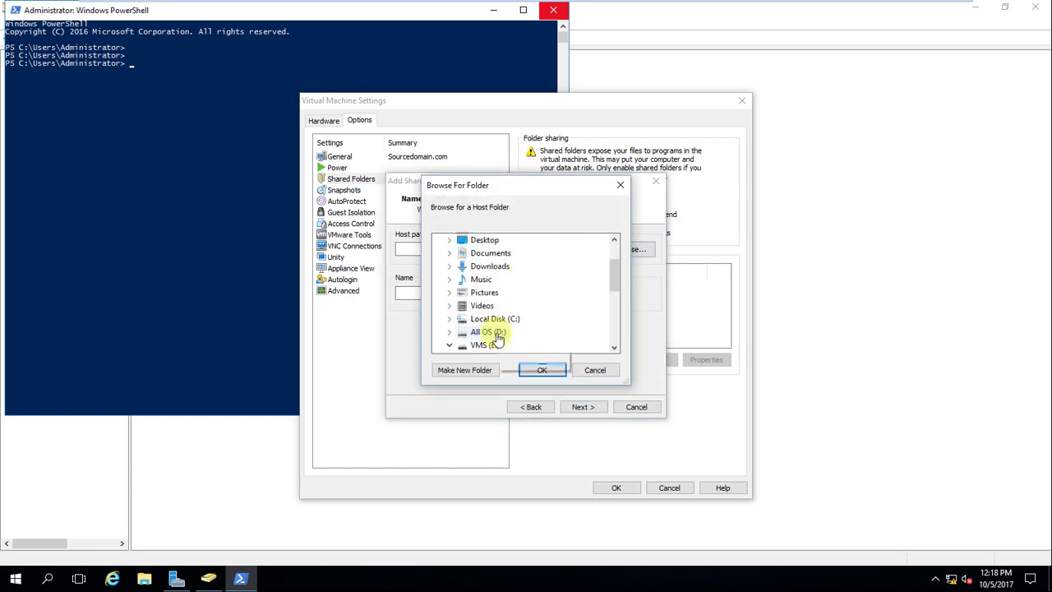
pyautogui.click(488, 332)
pyautogui.click(514, 266)
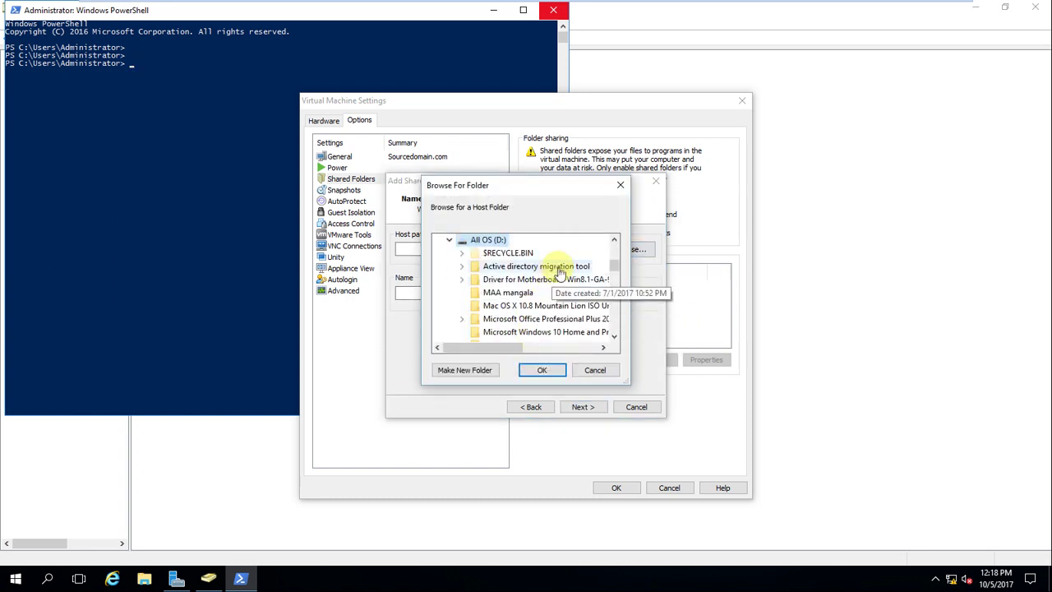
pyautogui.click(542, 370)
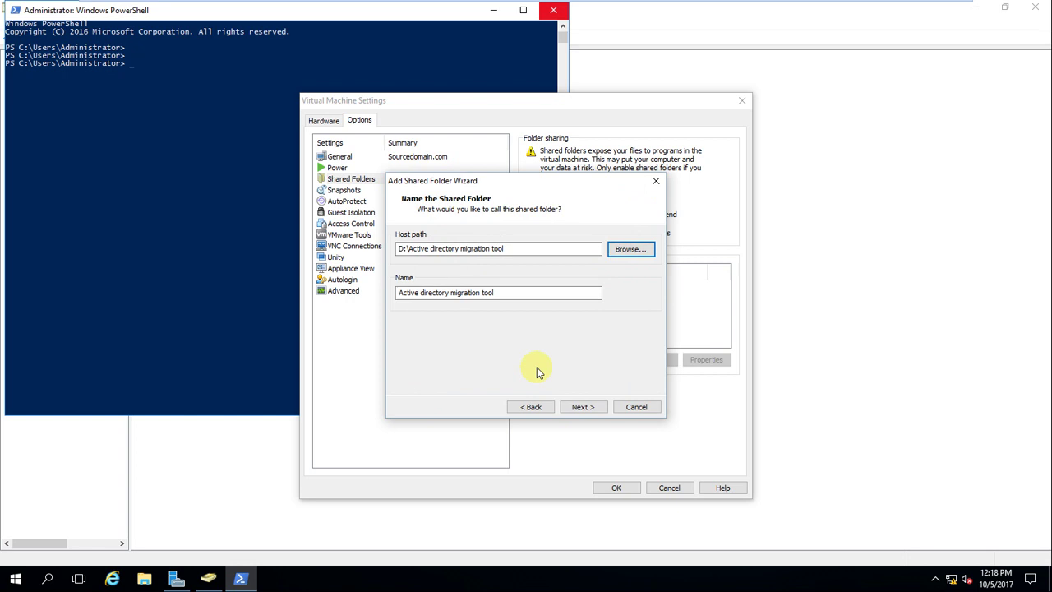
pyautogui.click(585, 407)
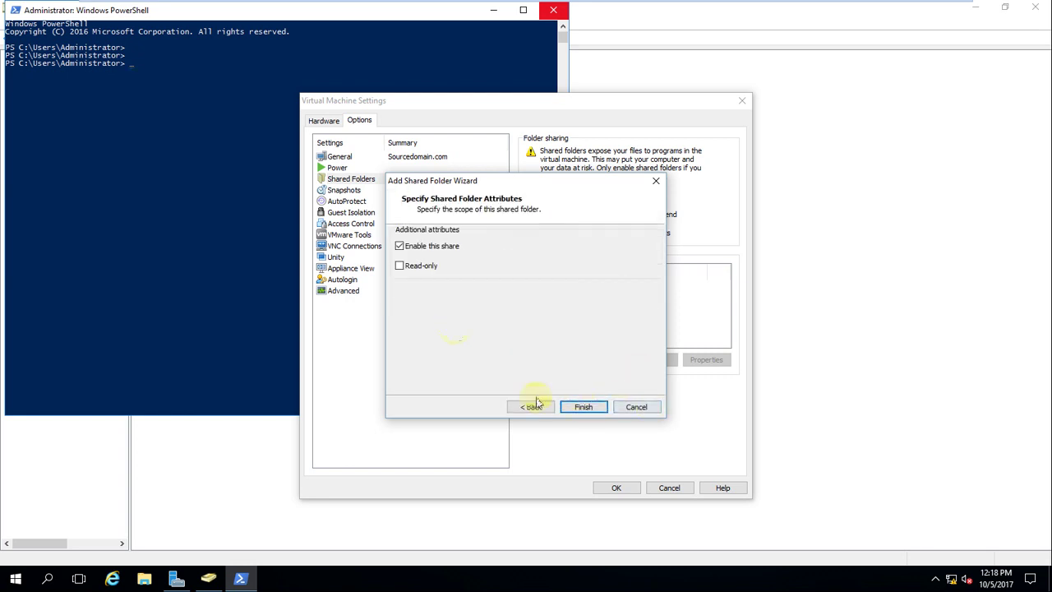
pyautogui.click(581, 408)
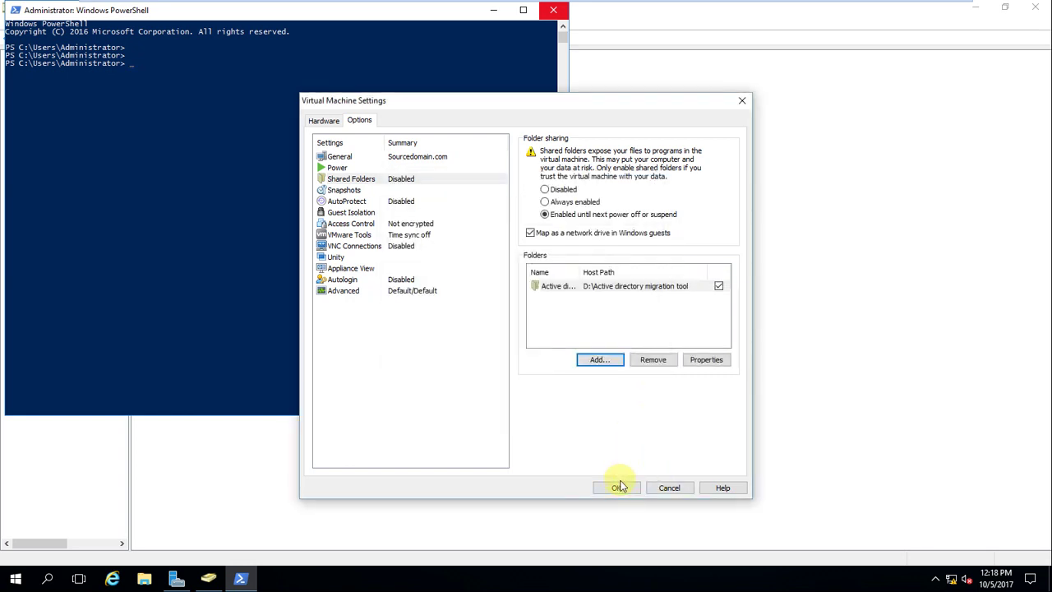
pyautogui.click(618, 488)
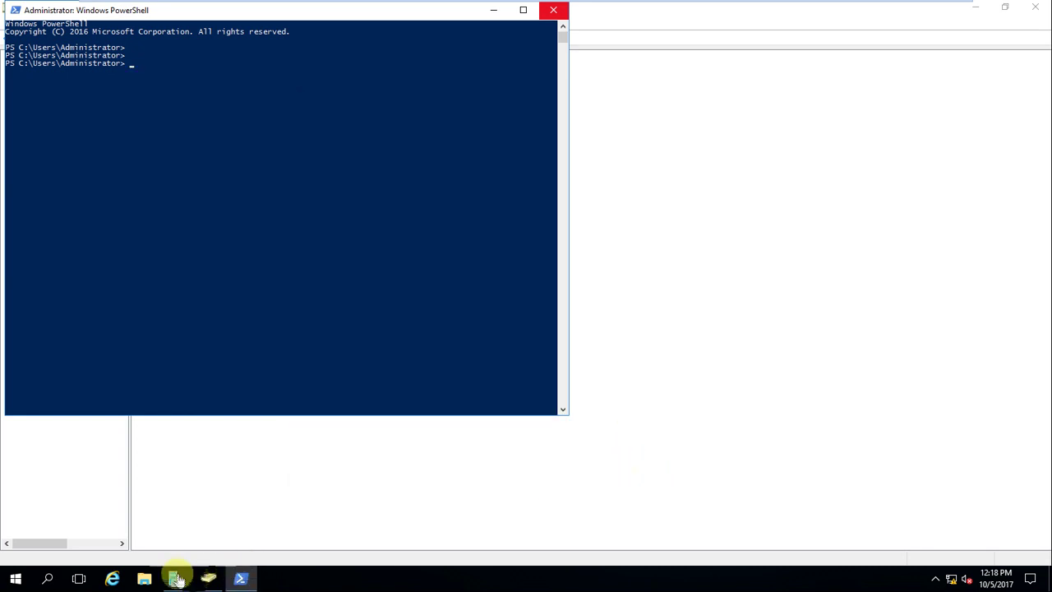
# Step: In the guest, open the Active directory migration tool folder on Shared Folders (Z:)
pyautogui.click(144, 579)
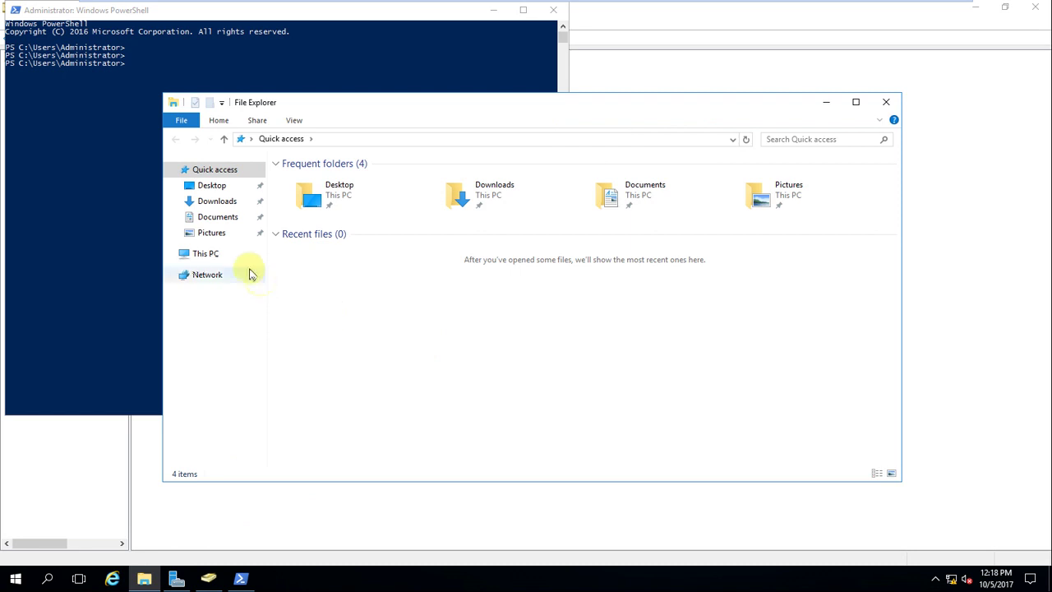
pyautogui.click(210, 256)
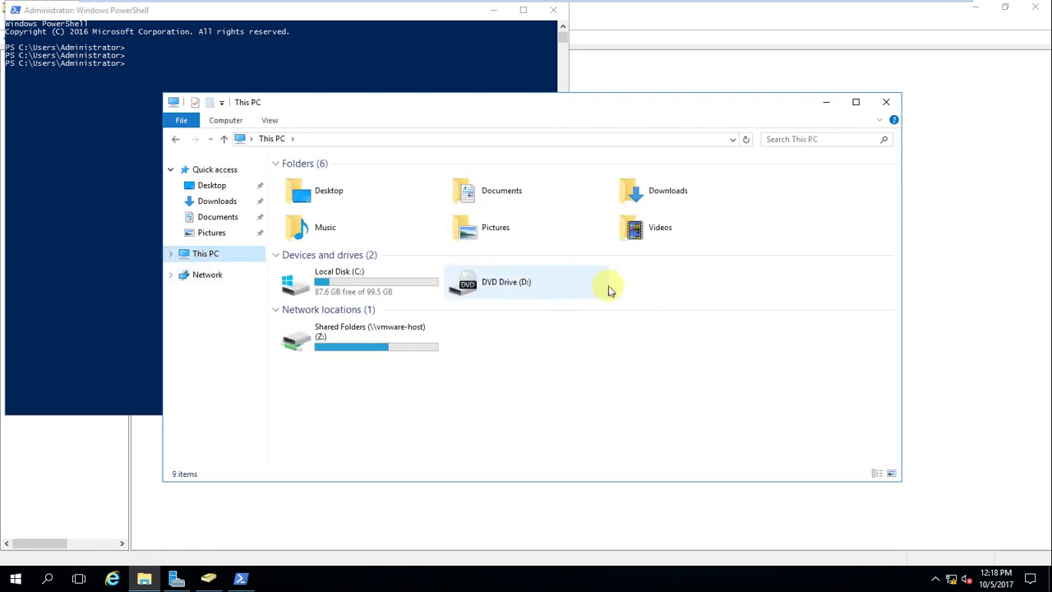
pyautogui.doubleClick(355, 347)
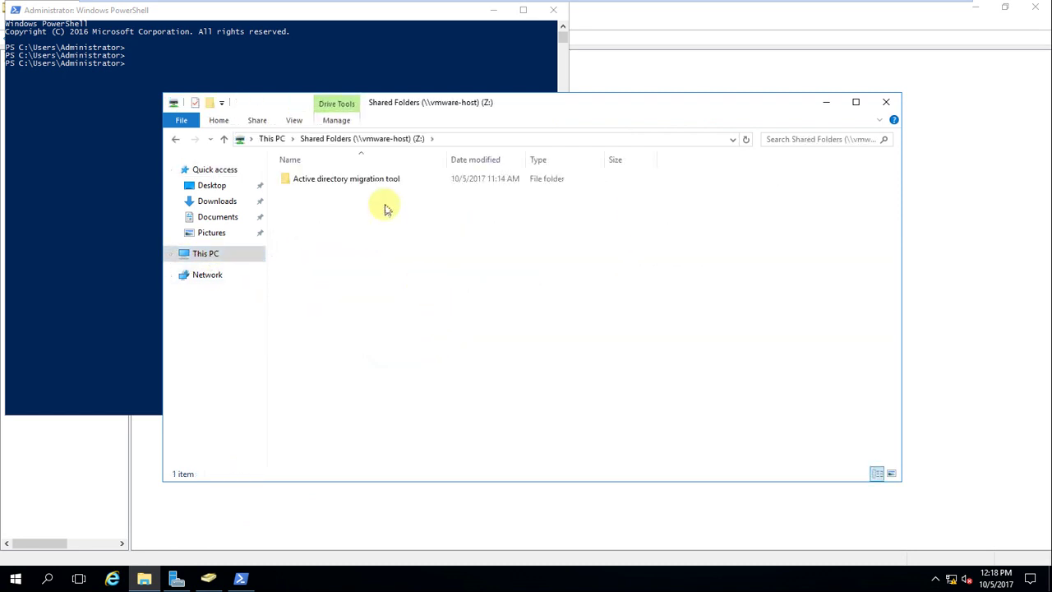
pyautogui.doubleClick(390, 180)
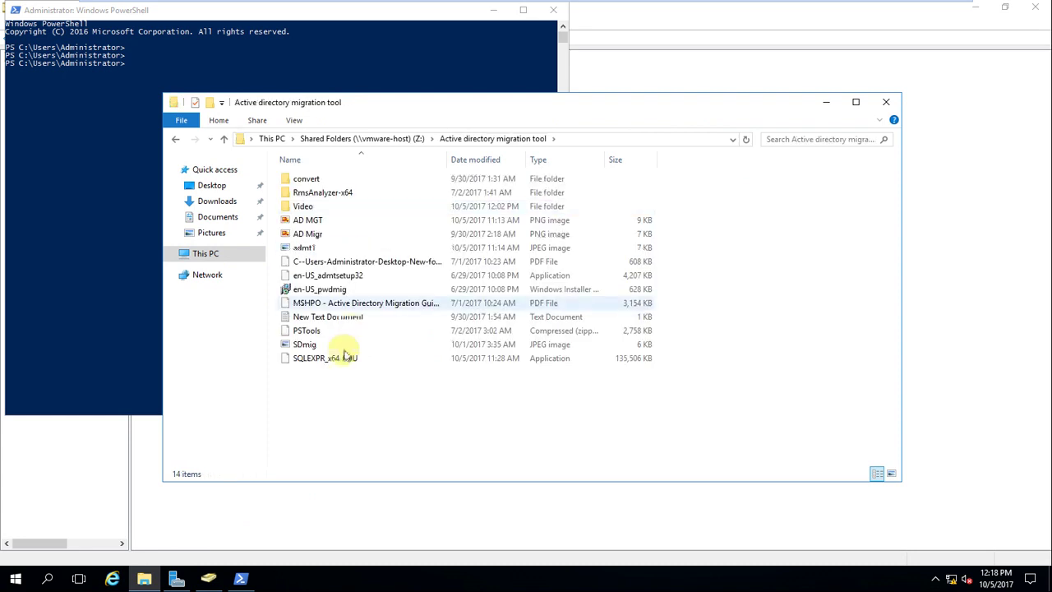
# Step: Copy the bulk user-creation command from New Text Document, then type 'not' in Run
pyautogui.doubleClick(347, 317)
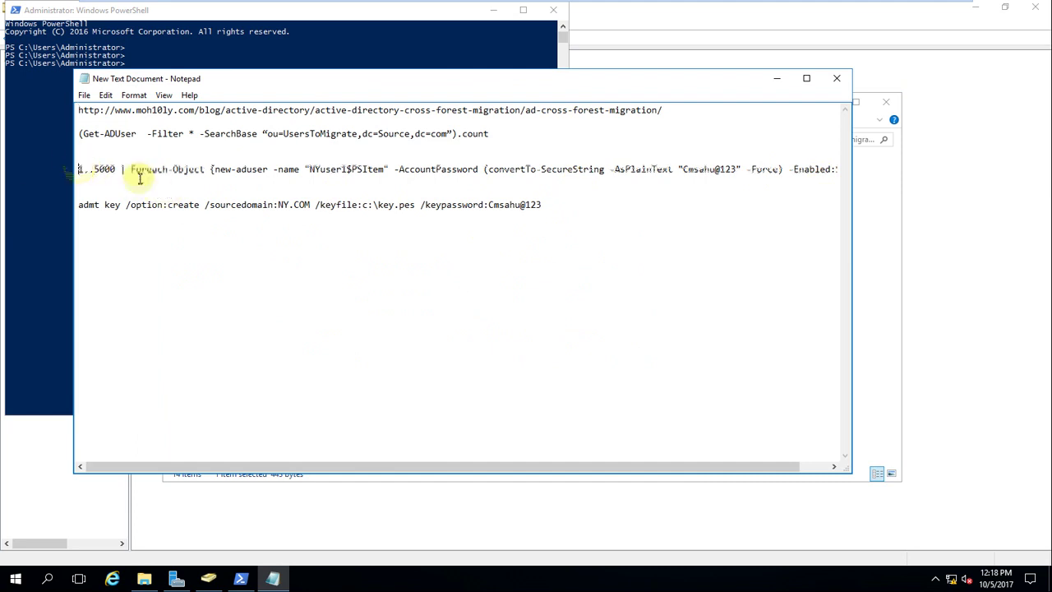
pyautogui.moveTo(79, 169); pyautogui.dragTo(853, 170)
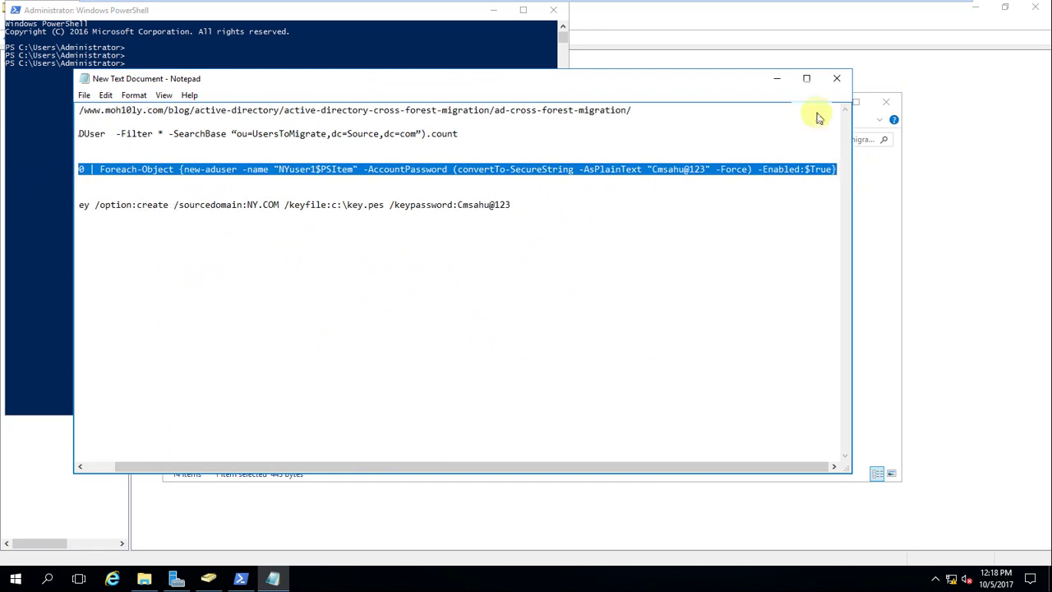
pyautogui.click(777, 78)
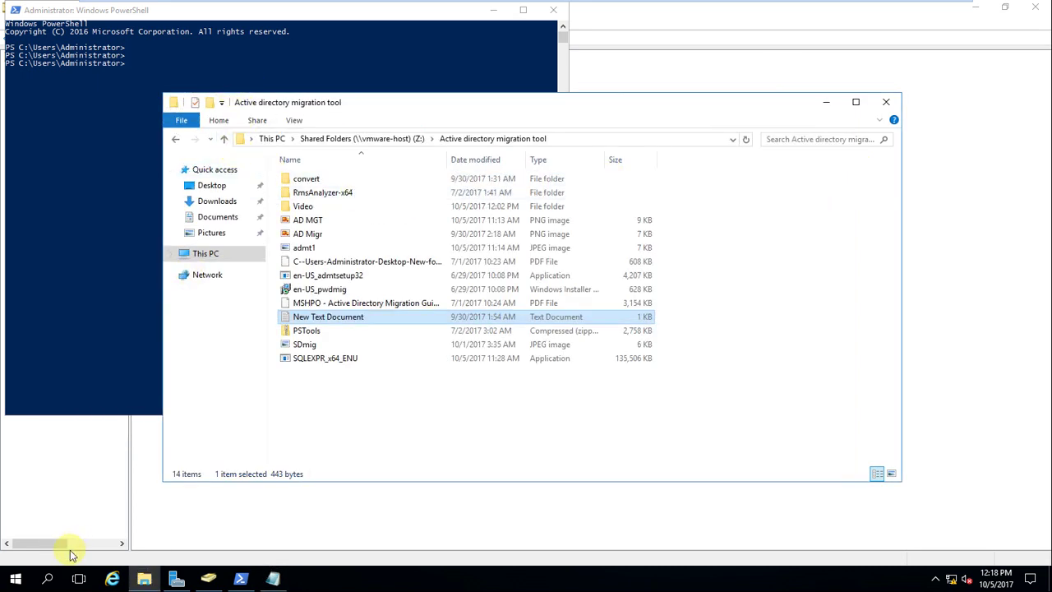
pyautogui.press('super+r')
pyautogui.write('not')
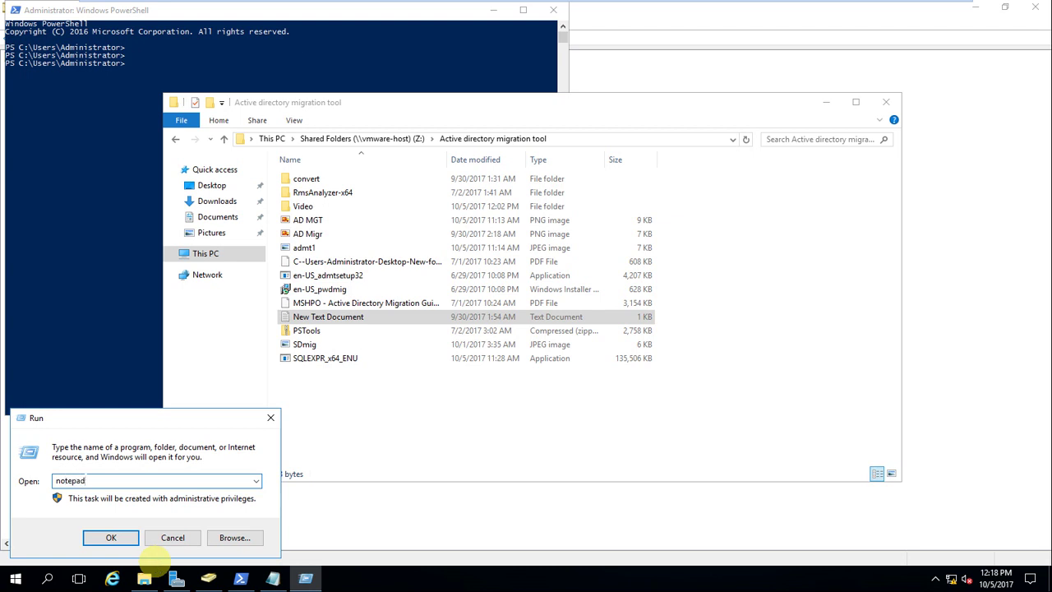
# Step: Paste the command into Notepad, change 5000 to 4000 and NYuser to Suser, then select it
pyautogui.click(111, 537)
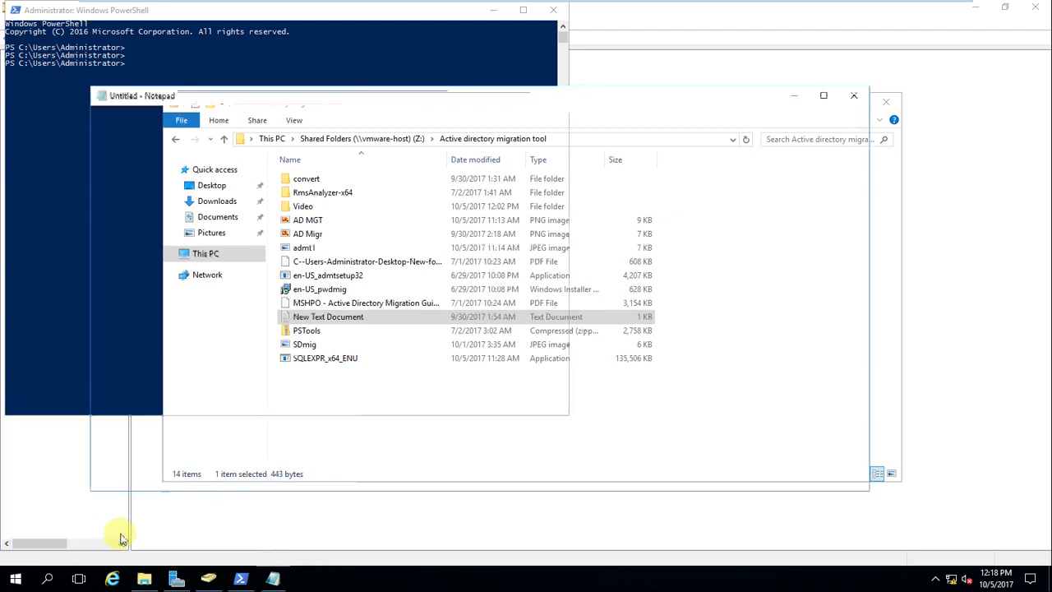
pyautogui.hotkey('ctrl', 'v')
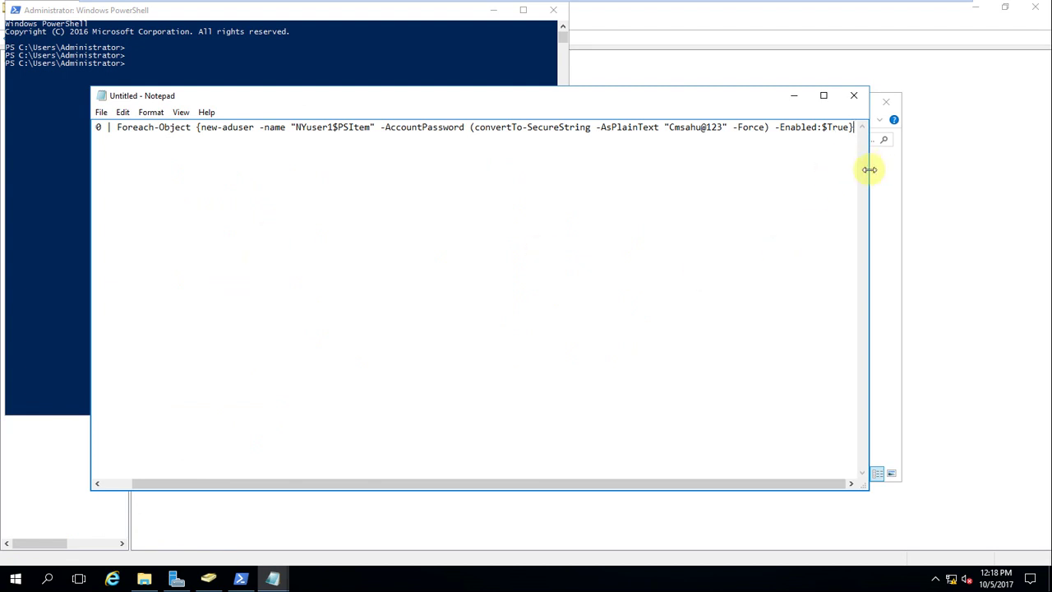
pyautogui.moveTo(869, 169); pyautogui.dragTo(1030, 170)
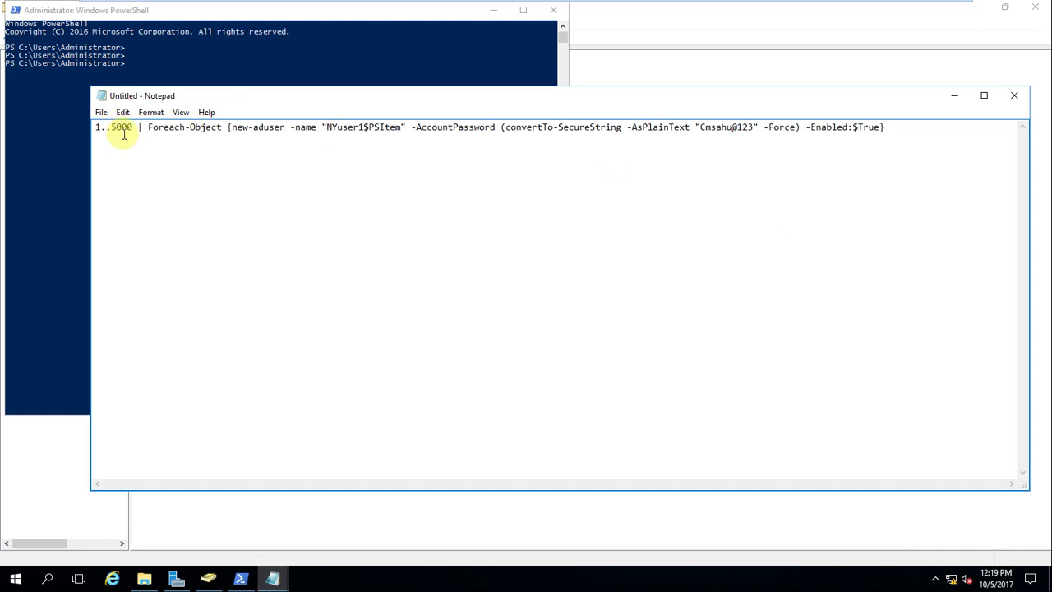
pyautogui.doubleClick(121, 127)
pyautogui.write('4000')
pyautogui.press('Delete')
pyautogui.press('Delete')
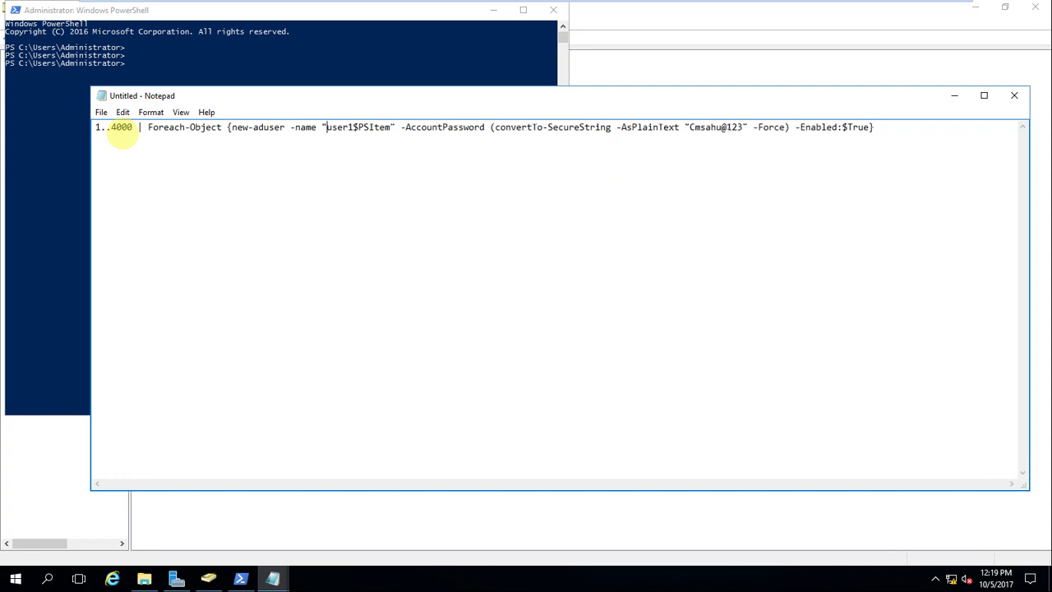
pyautogui.write('S')
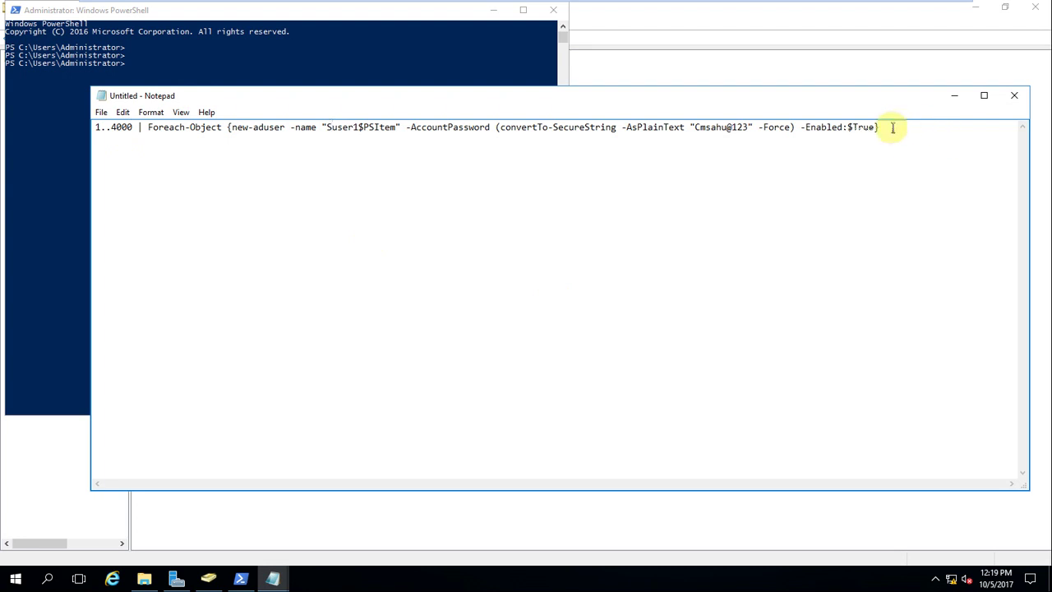
pyautogui.moveTo(882, 128); pyautogui.dragTo(74, 74)
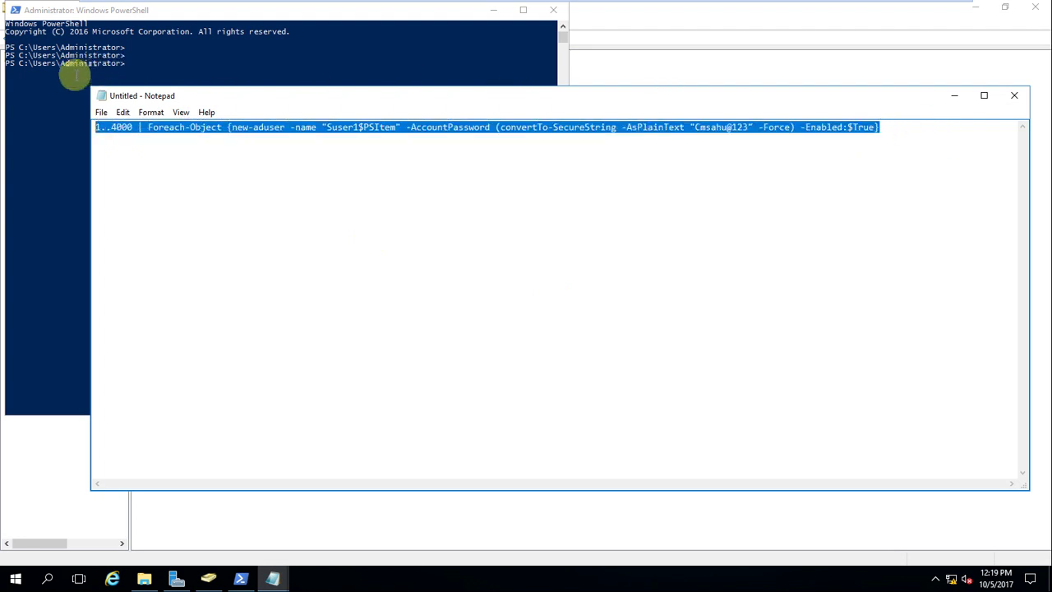
# Step: Paste the copied bulk user-creation command into PowerShell and run it
pyautogui.hotkey('ctrl', 'c')
pyautogui.click(74, 79)
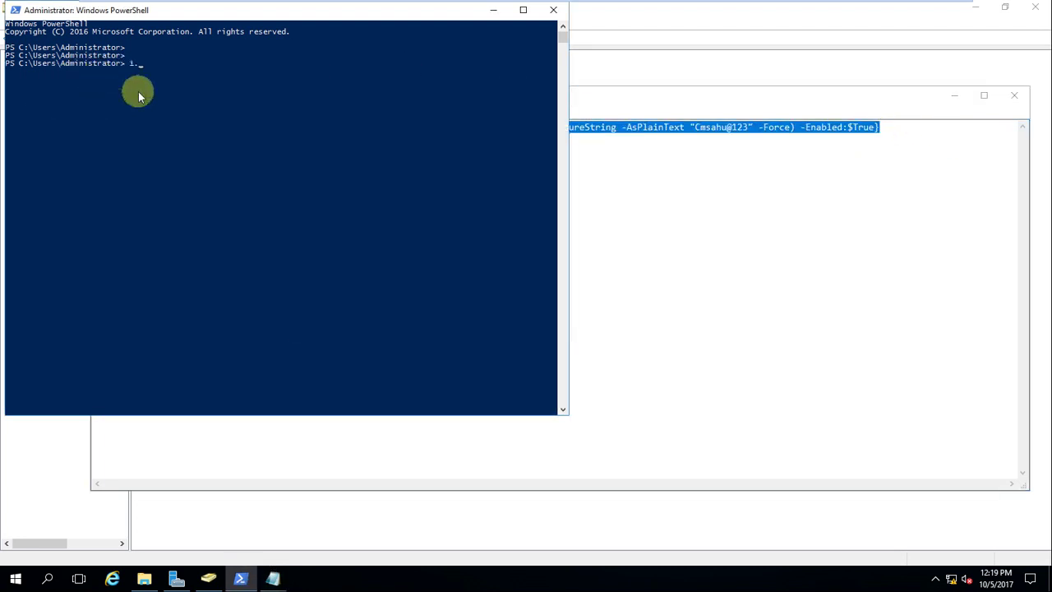
pyautogui.rightClick(138, 91)
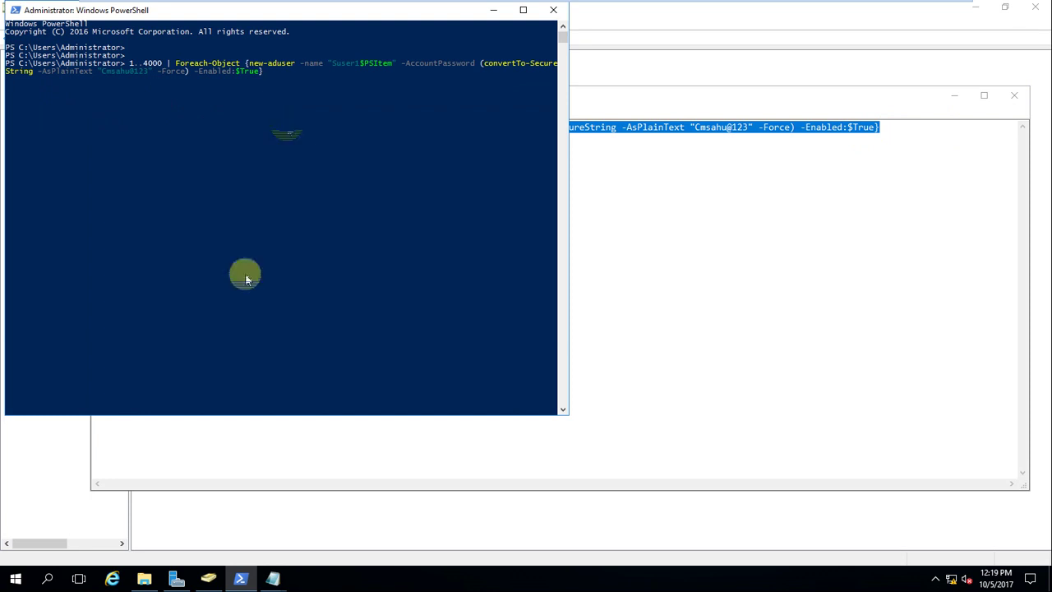
# Step: Refresh the ADUC Users container to show the new Suser accounts, checking PowerShell's progress
pyautogui.click(211, 578)
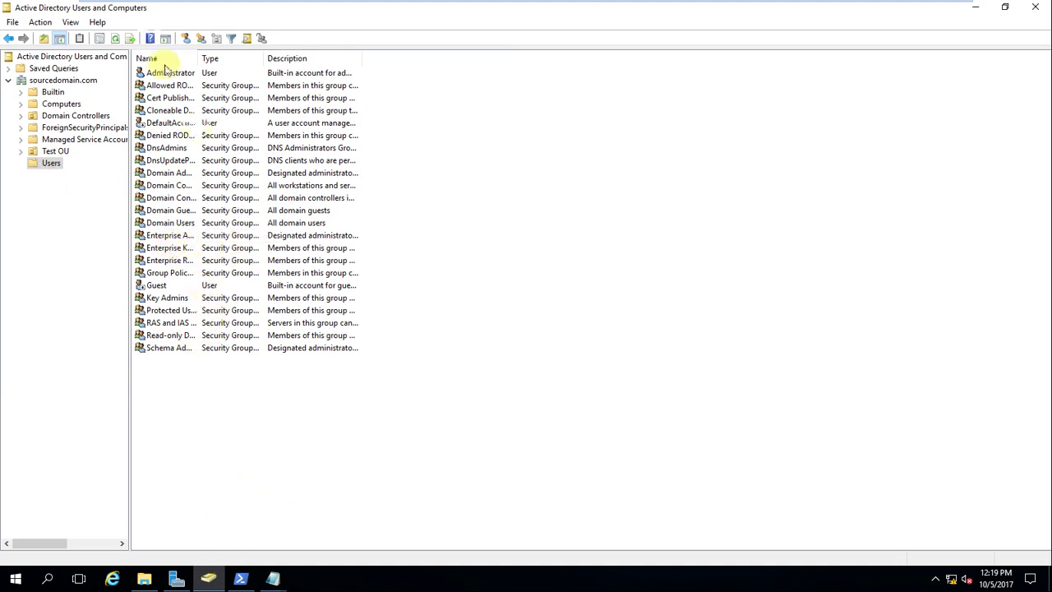
pyautogui.click(116, 39)
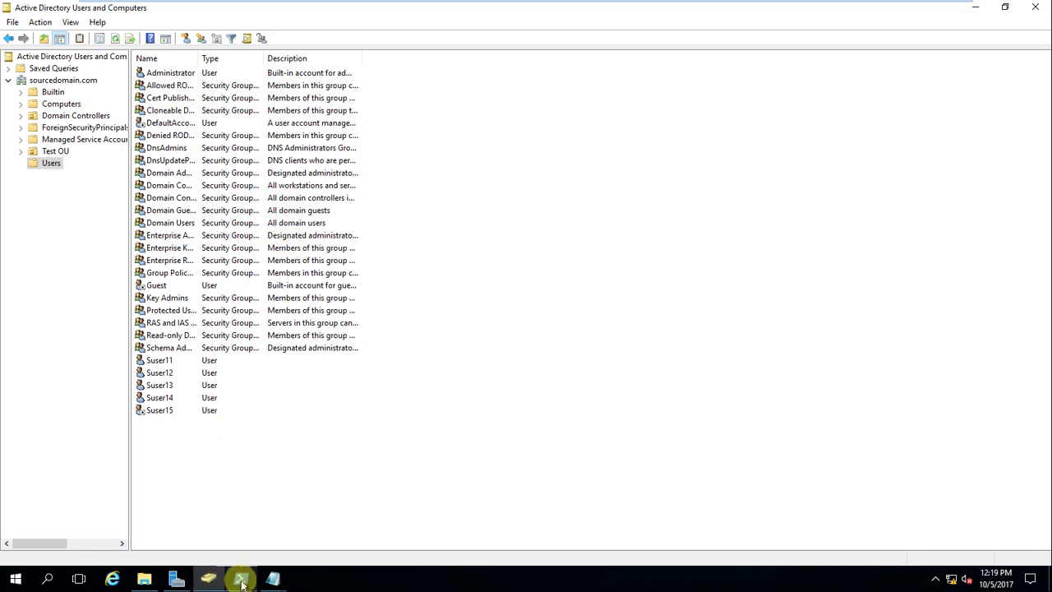
pyautogui.click(116, 39)
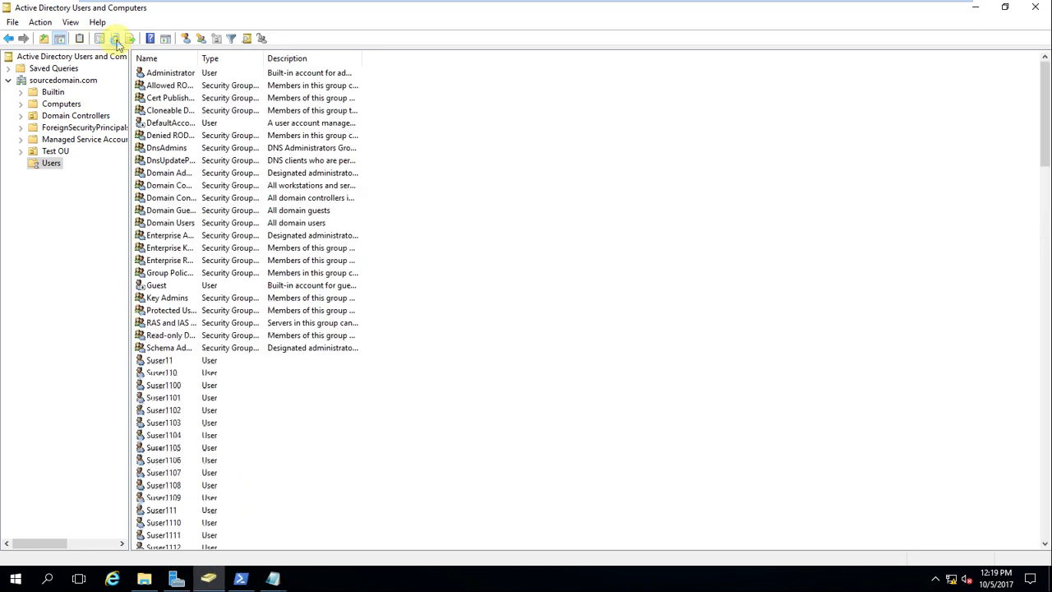
pyautogui.scroll(-5, 257, 362)
pyautogui.scroll(-12, 255, 374)
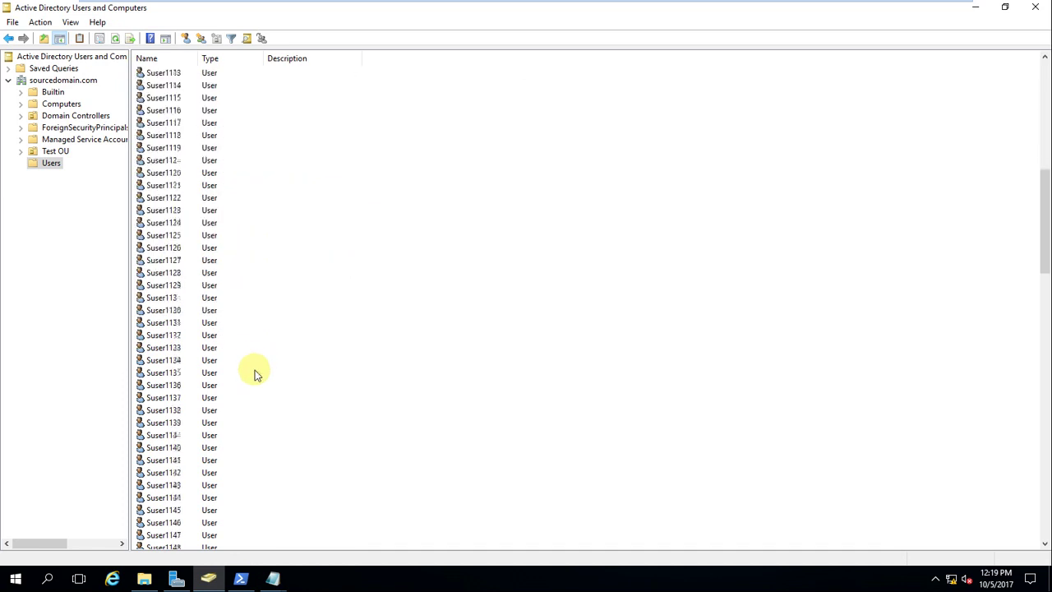
pyautogui.click(241, 580)
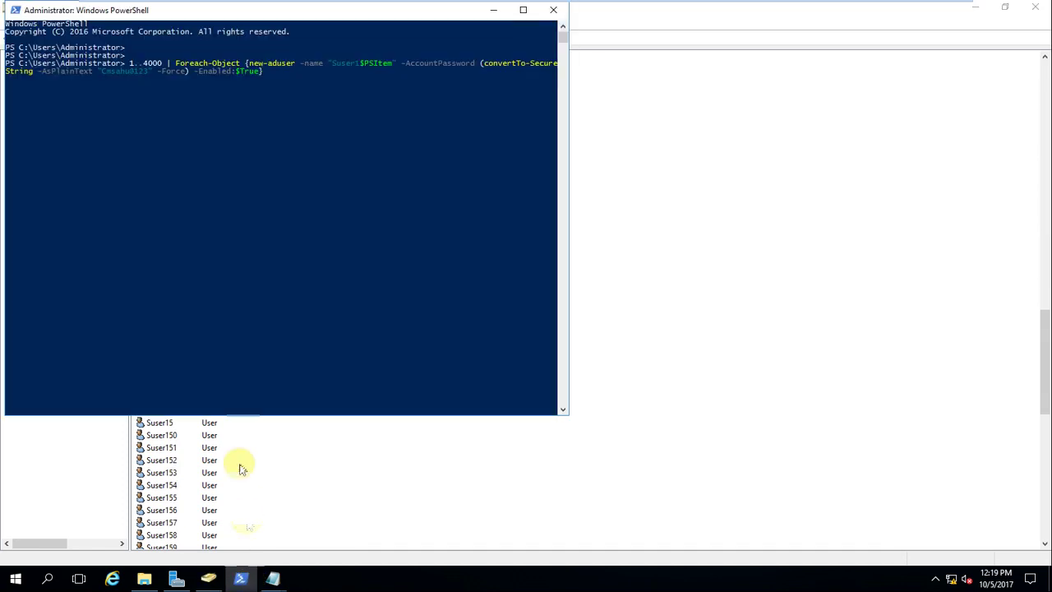
pyautogui.click(495, 10)
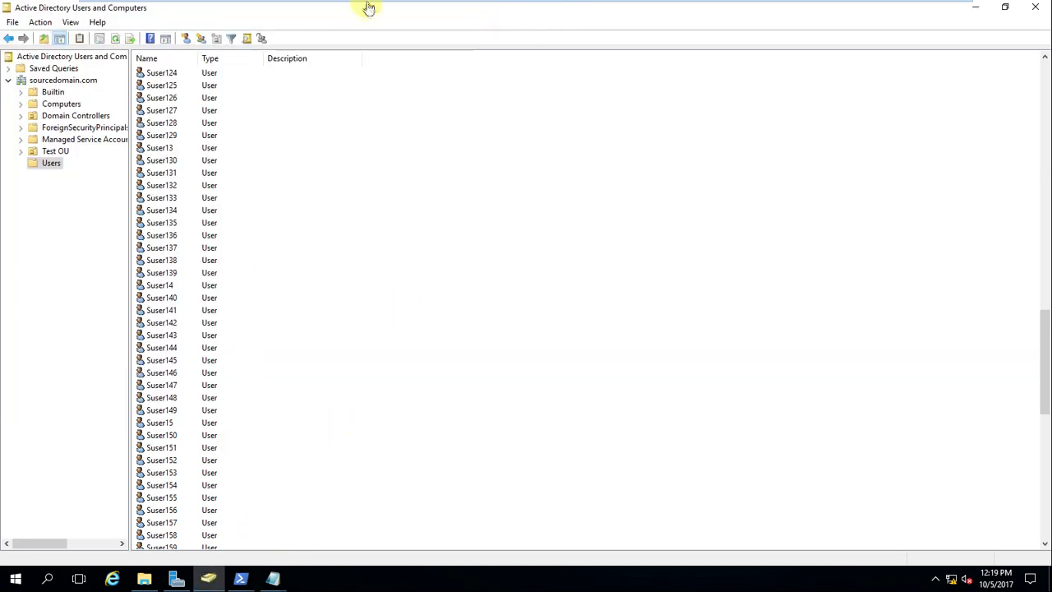
# Step: Install VMware Tools with Typical setup on the Member Sourcedomain.com VM, then return to Sourcedomain.com
pyautogui.moveTo(502, 7)
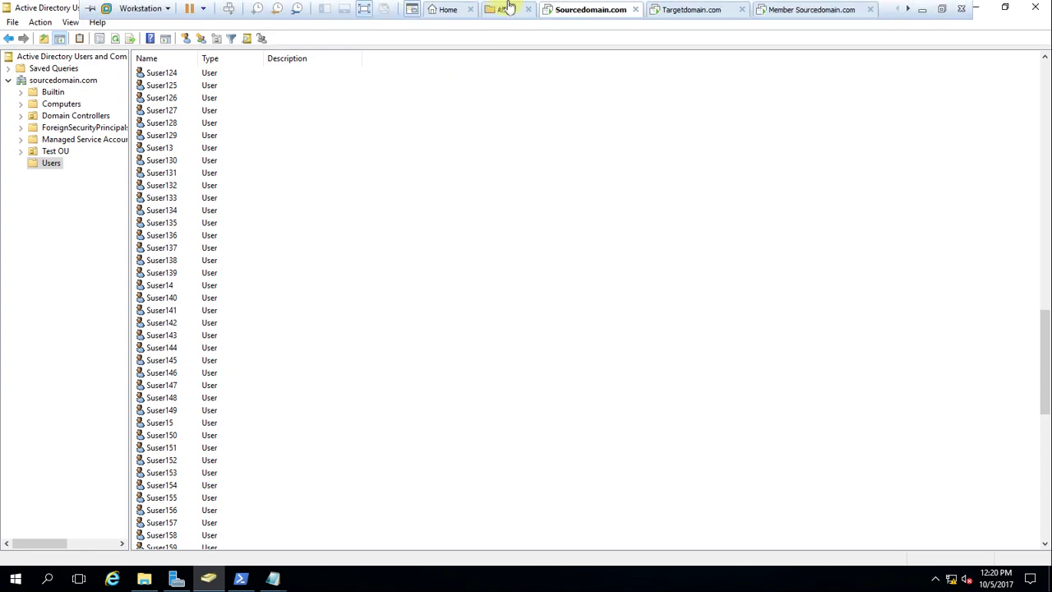
pyautogui.click(668, 10)
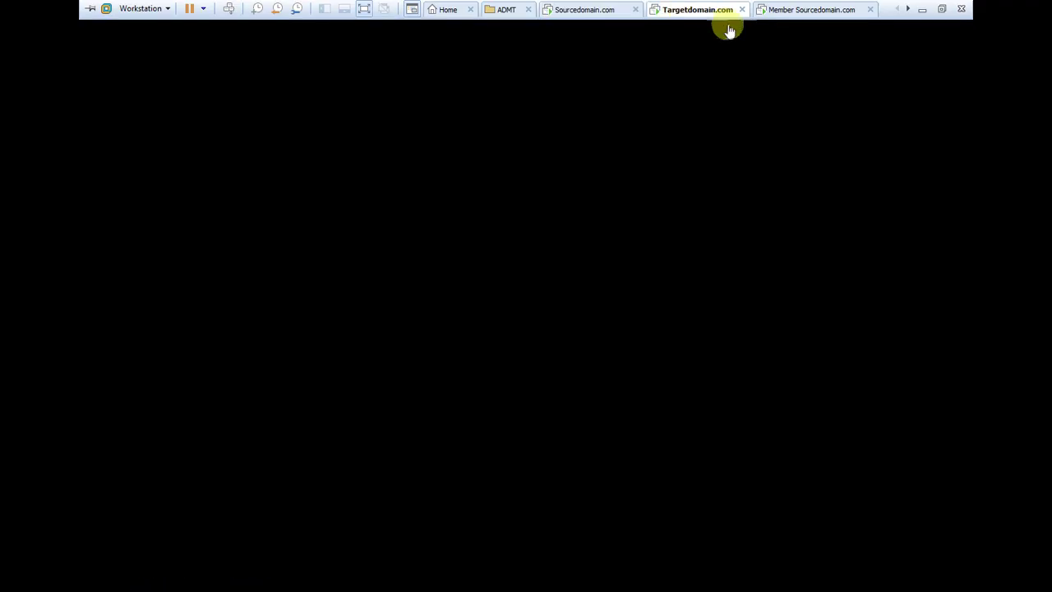
pyautogui.click(787, 12)
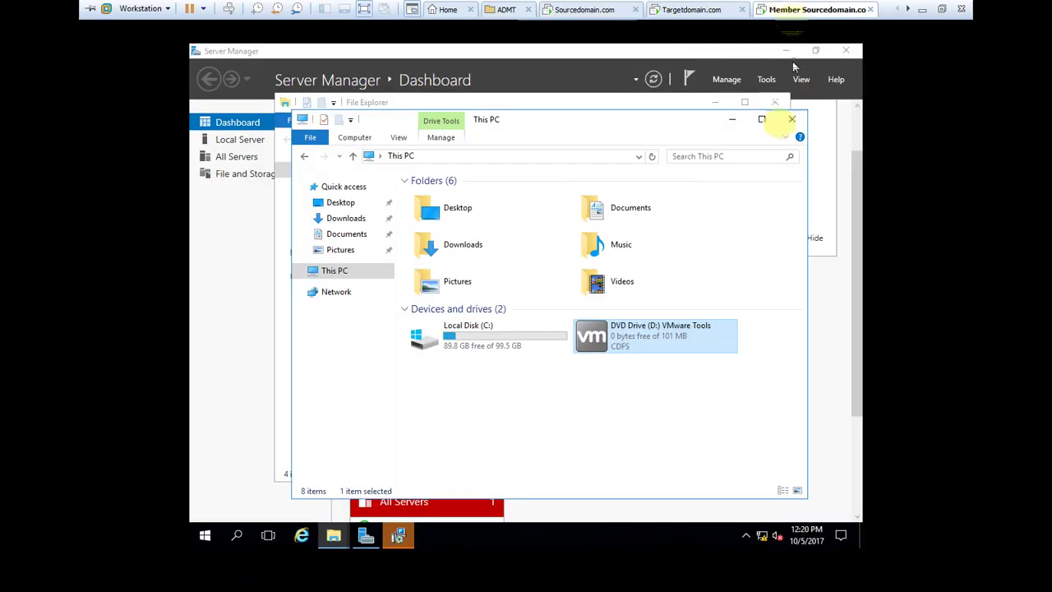
pyautogui.click(399, 532)
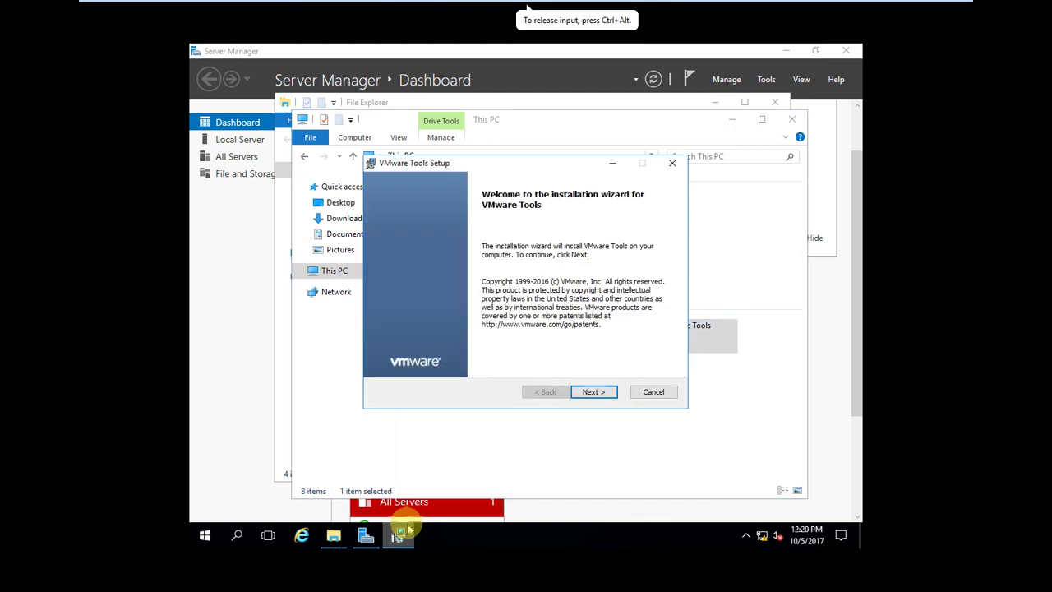
pyautogui.click(593, 393)
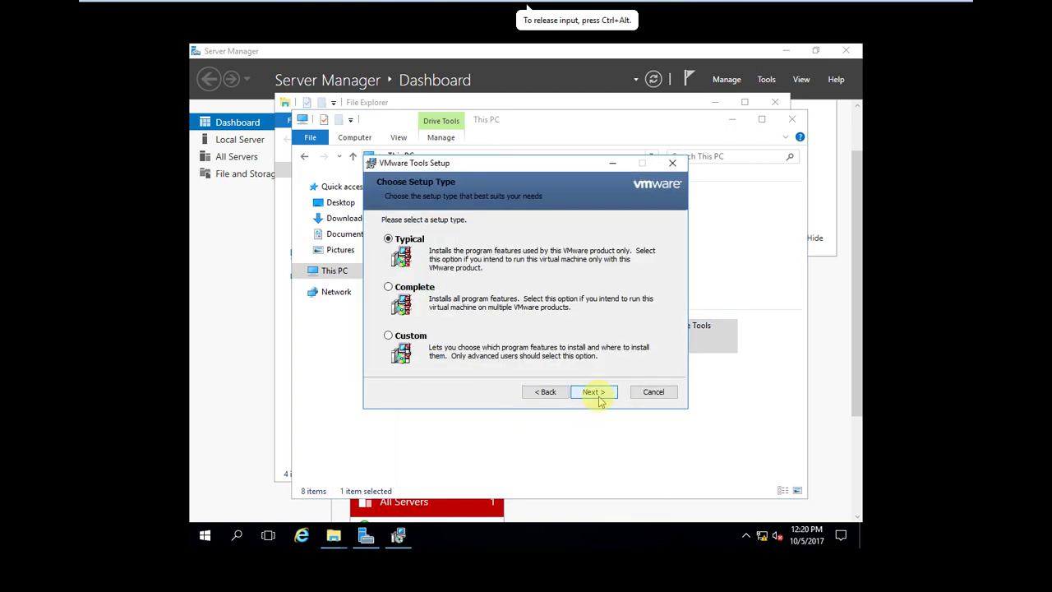
pyautogui.click(594, 393)
pyautogui.click(593, 392)
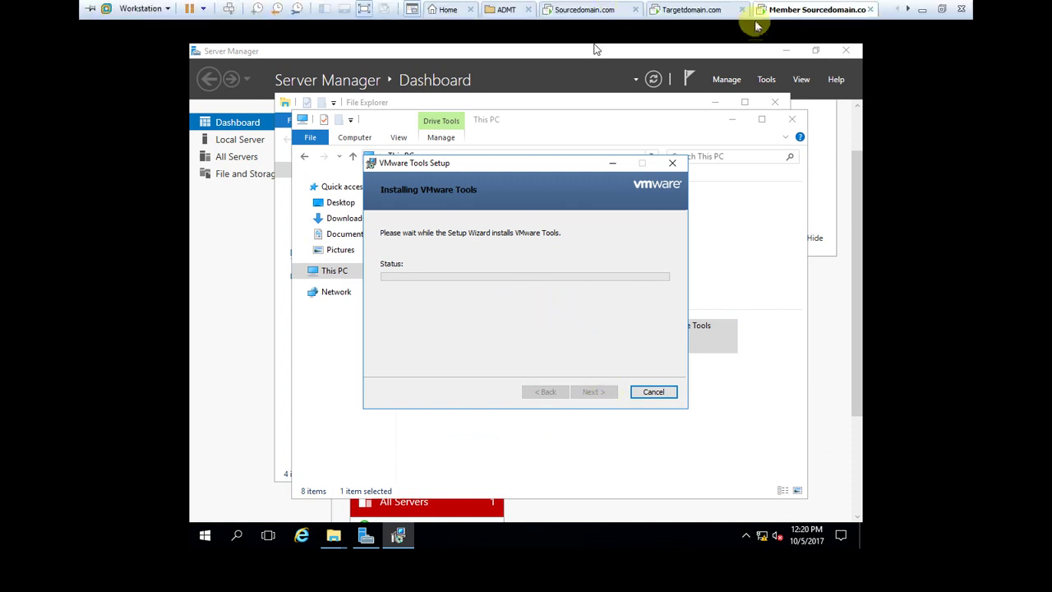
pyautogui.click(612, 10)
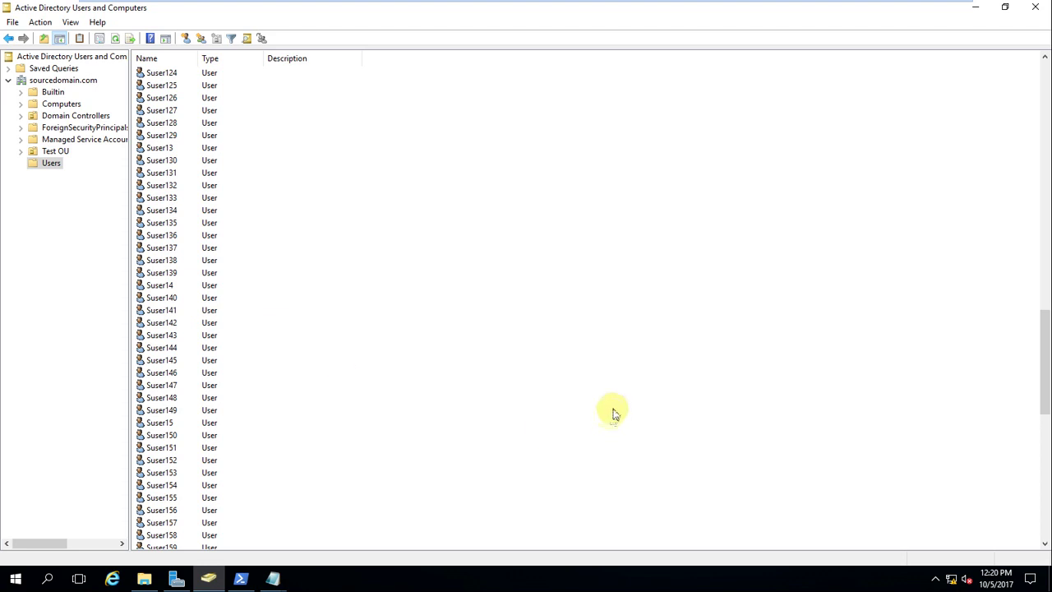
# Step: Refresh the Users list to show Suser accounts past 1300, then check and minimize PowerShell
pyautogui.moveTo(716, 4)
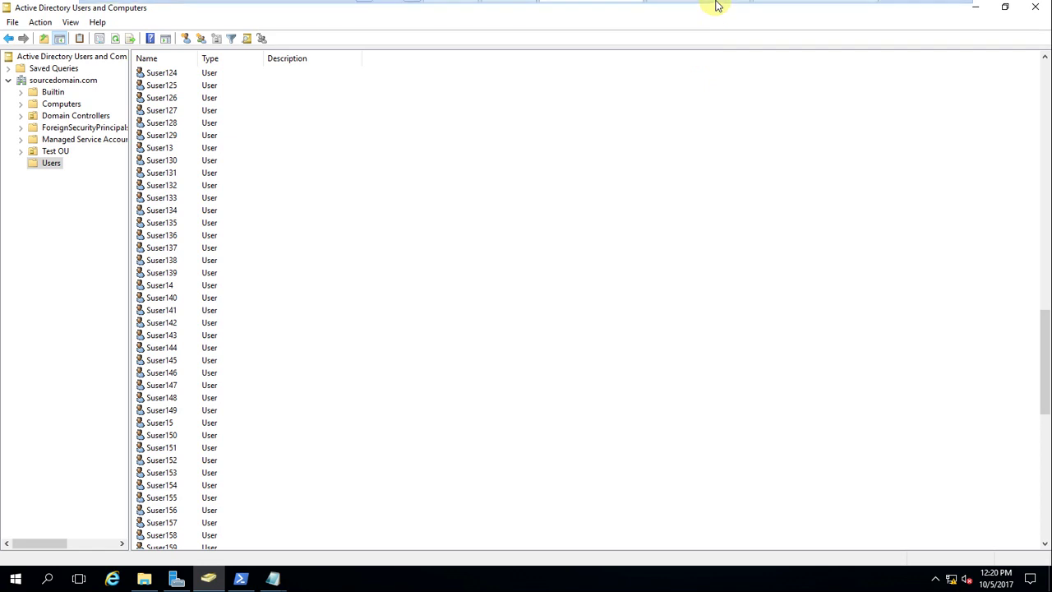
pyautogui.click(116, 39)
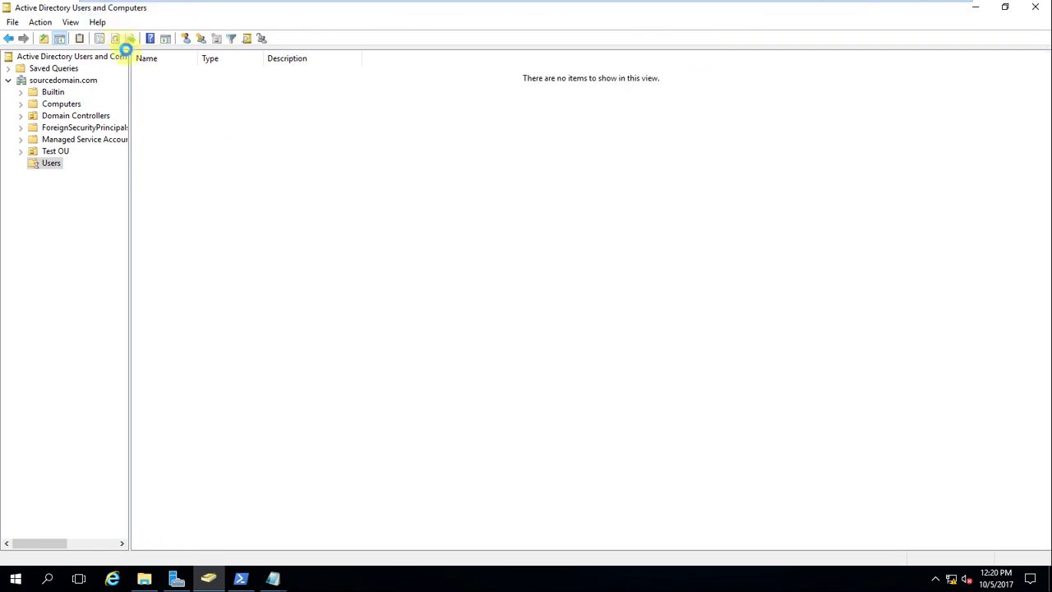
pyautogui.scroll(-6, 245, 312)
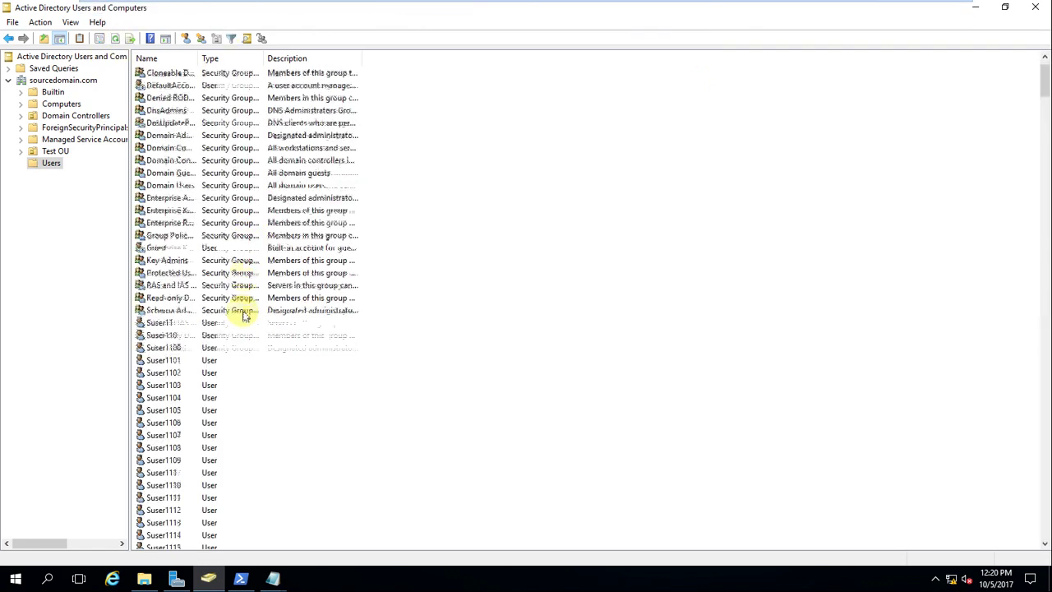
pyautogui.scroll(-20, 245, 331)
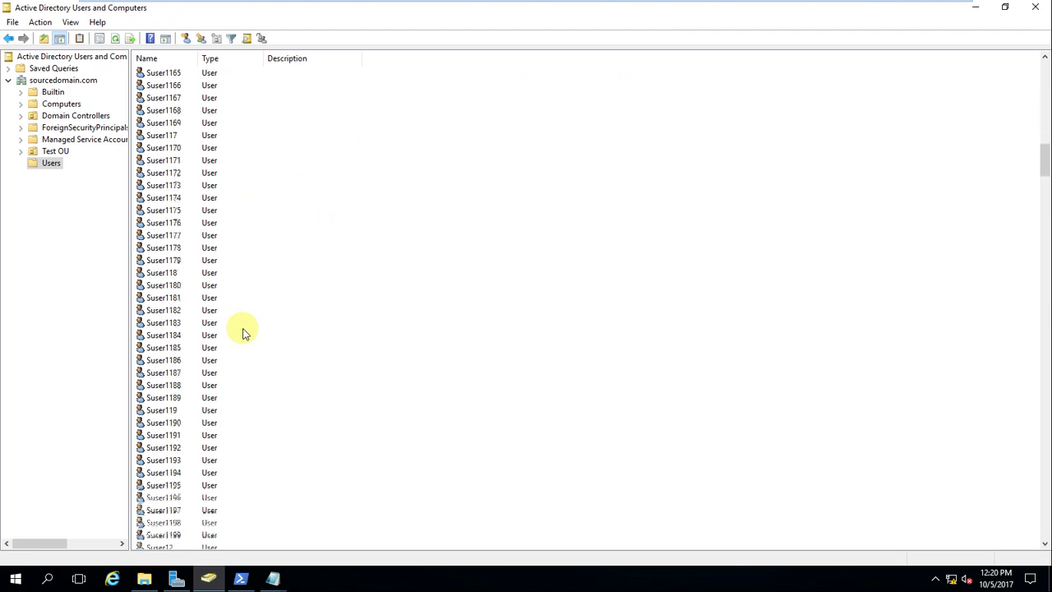
pyautogui.scroll(-20, 245, 331)
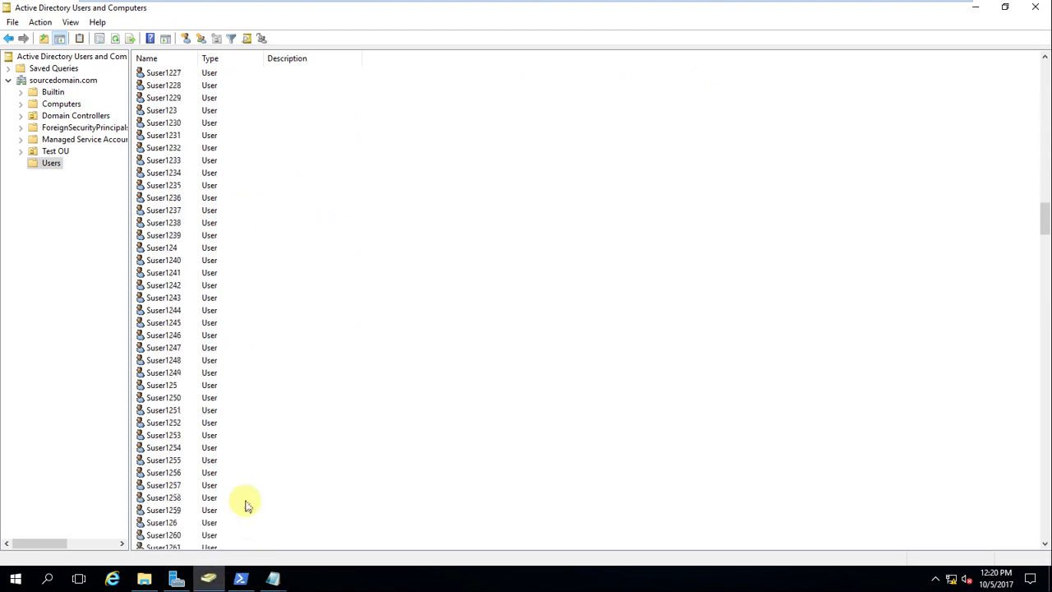
pyautogui.scroll(-12, 239, 524)
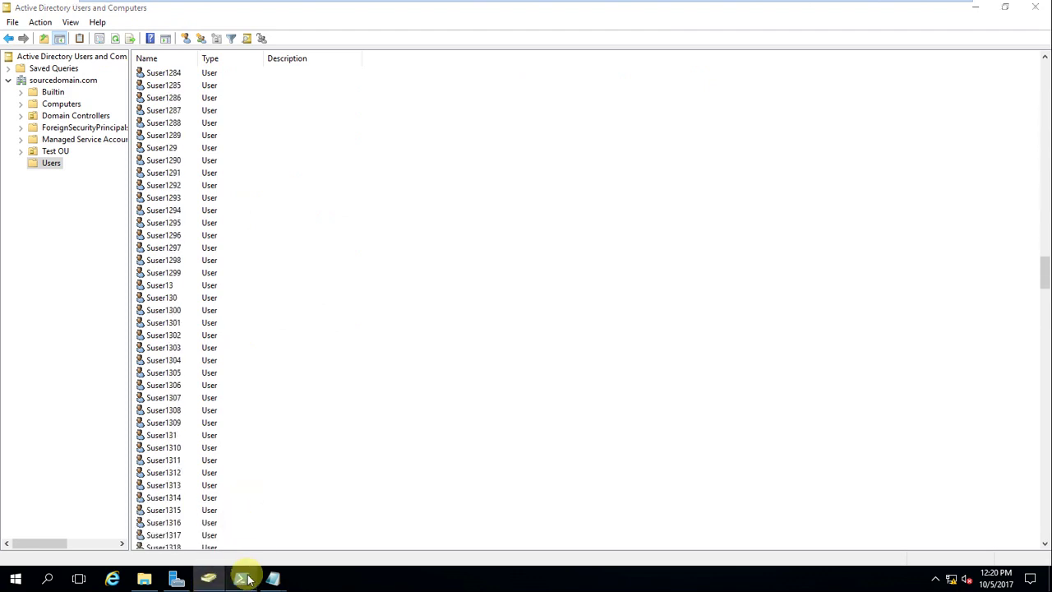
pyautogui.click(241, 576)
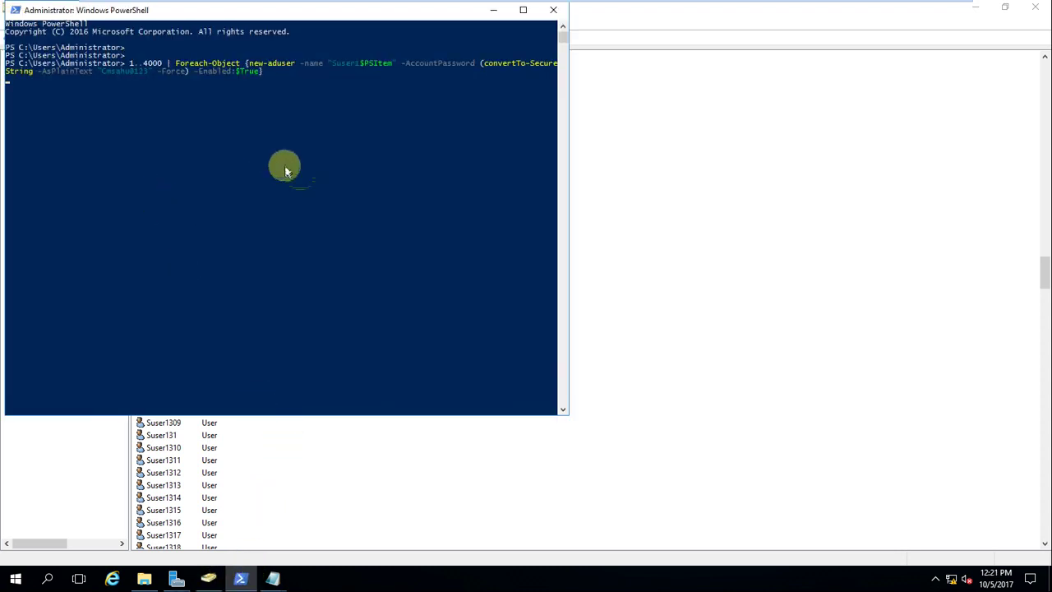
pyautogui.click(494, 9)
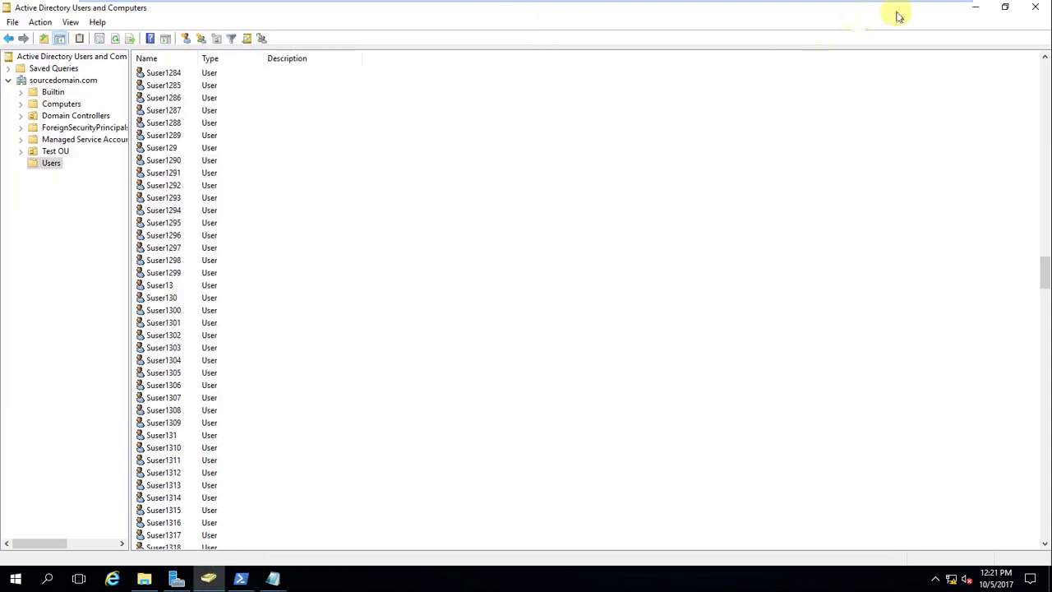
# Step: Release the VM and go back to the host's OneNote page of PowerShell commands
pyautogui.click(935, 579)
pyautogui.click(935, 579)
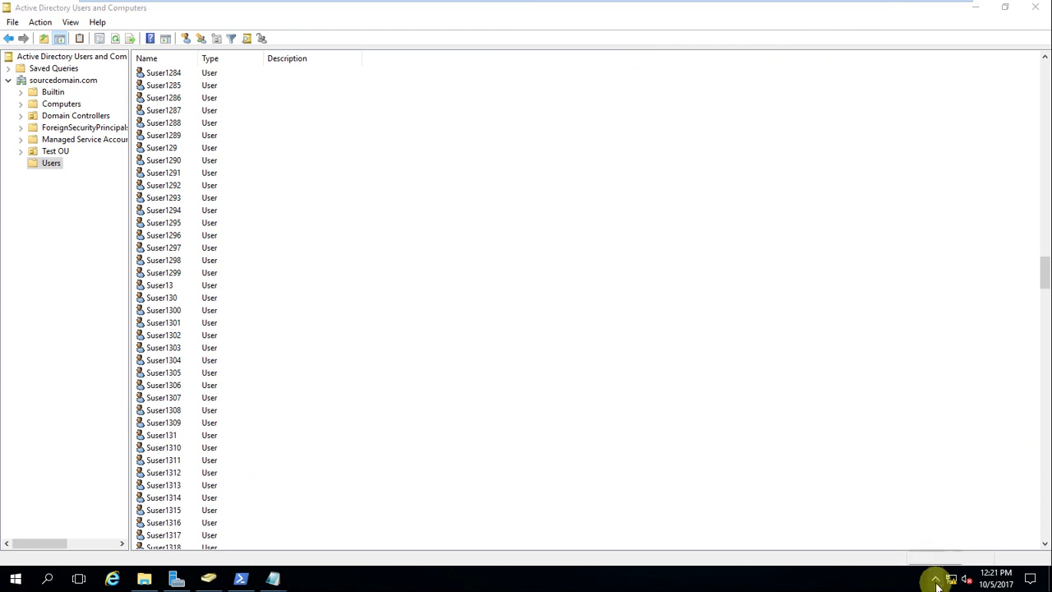
pyautogui.click(936, 579)
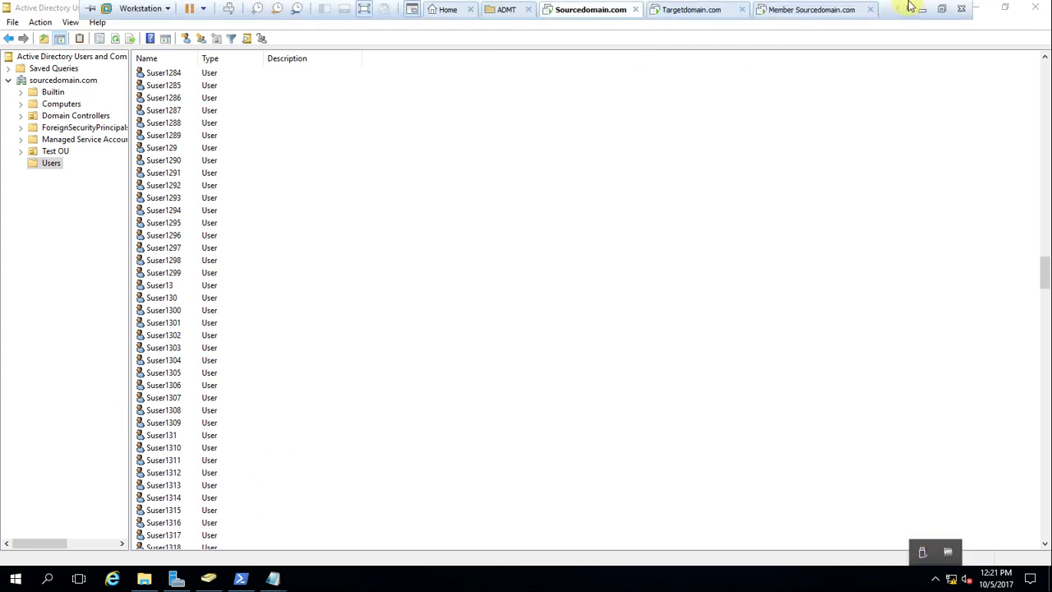
pyautogui.click(916, 7)
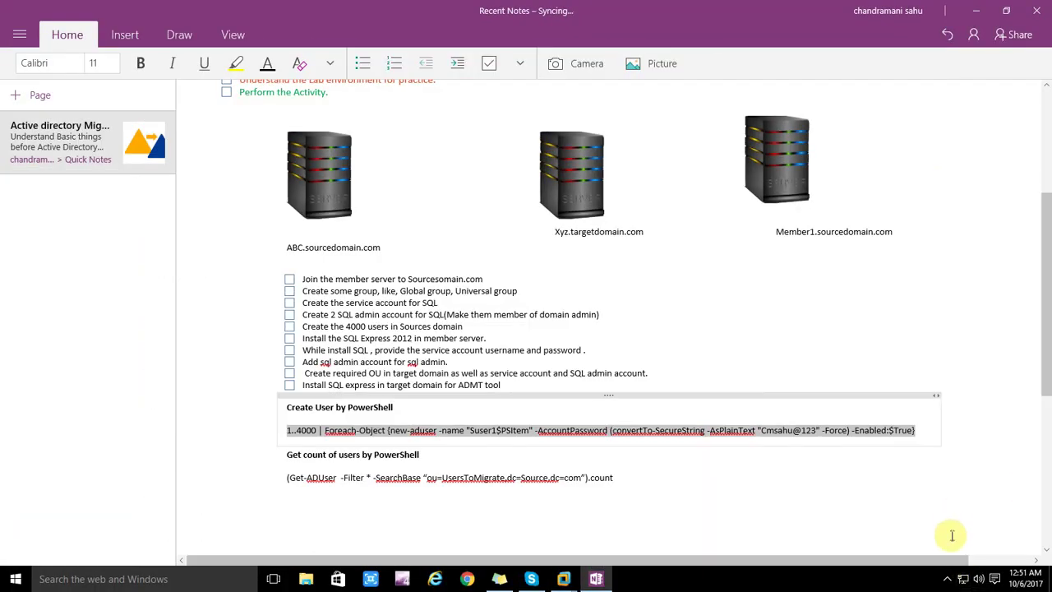
pyautogui.click(945, 579)
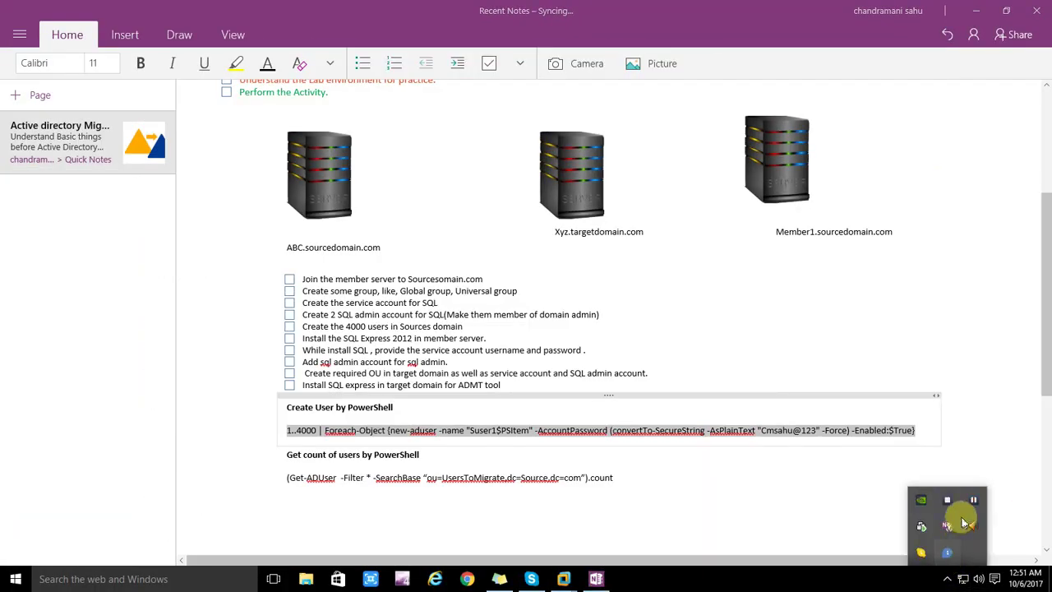